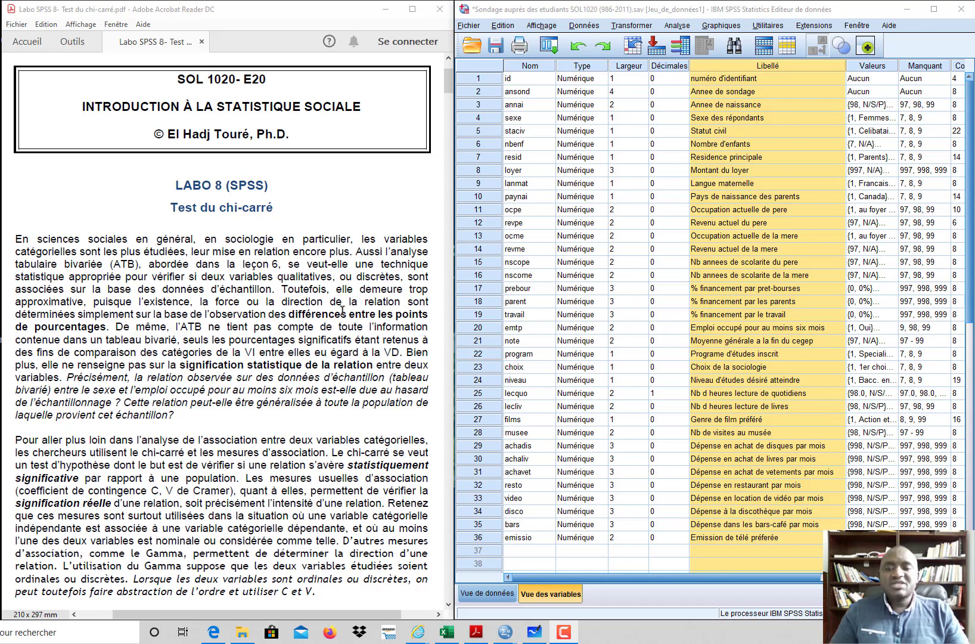
- Read the chi-square lab PDF from its introduction through the crosstab instructions for sexe and emtp
left_click(332, 362)
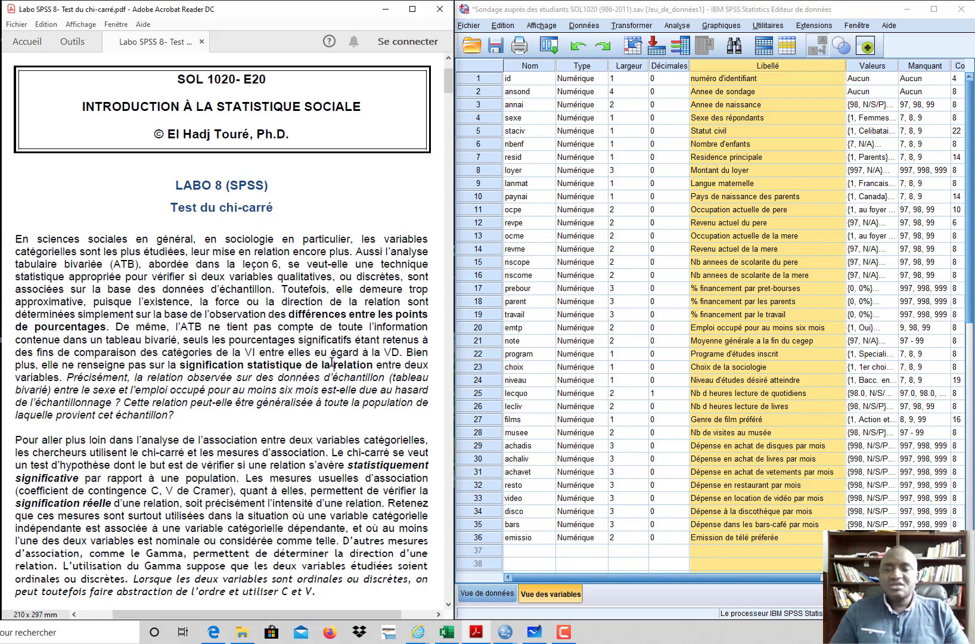
scroll(332, 363, "down", 3)
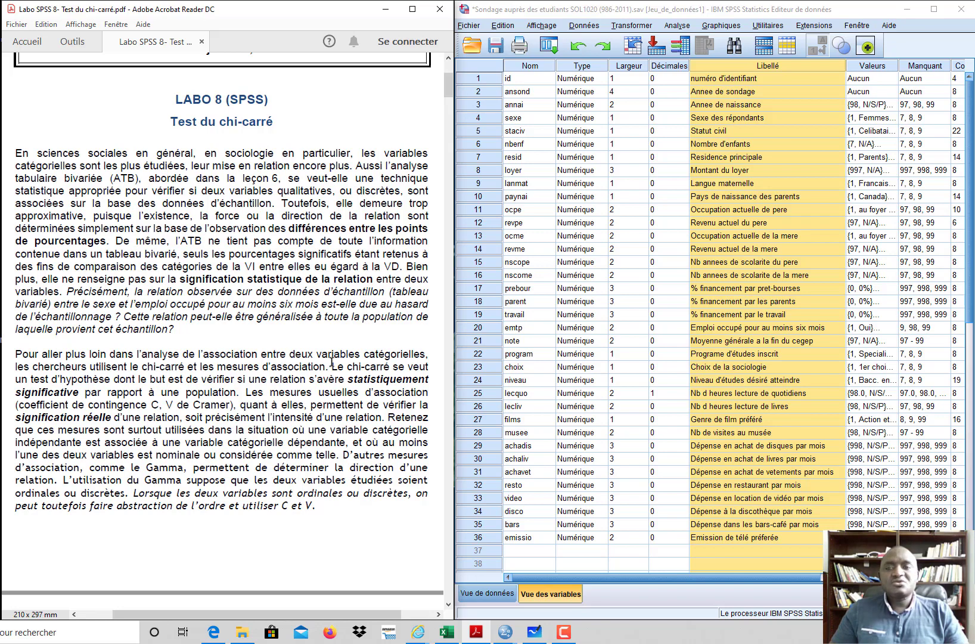
scroll(331, 363, "down", 5)
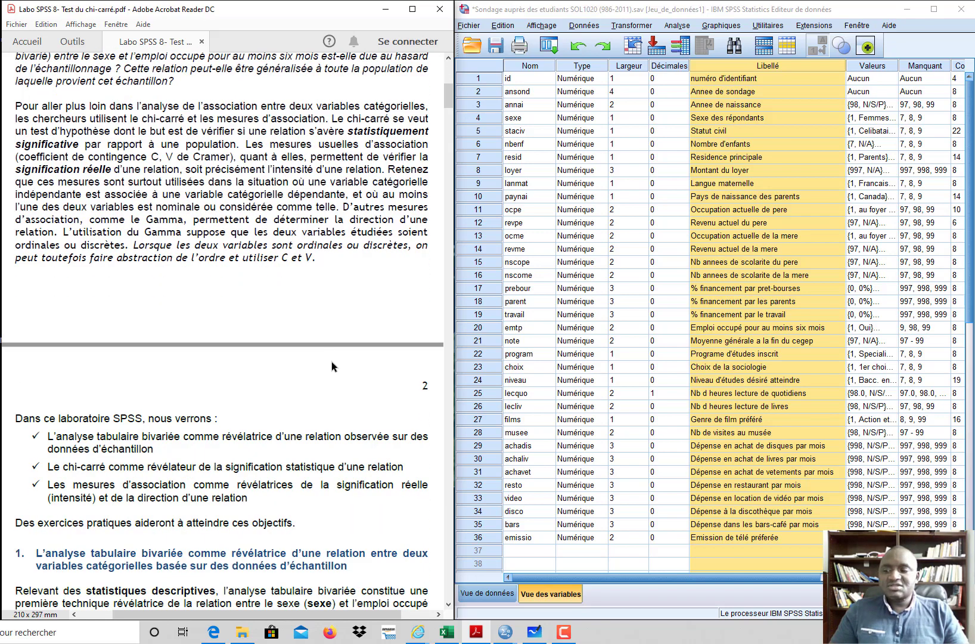
scroll(331, 366, "down", 2)
scroll(331, 361, "down", 3)
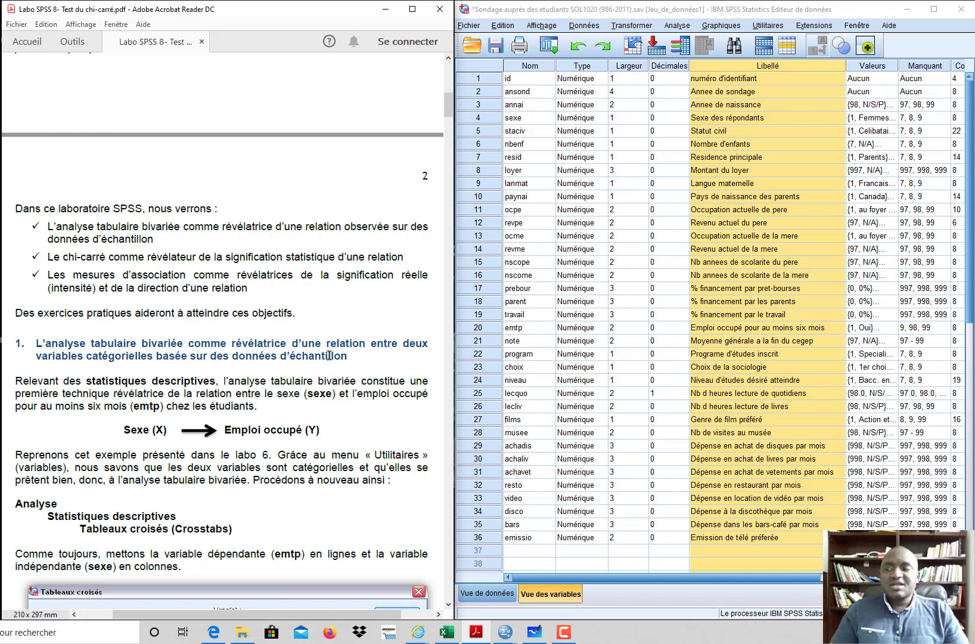
scroll(329, 355, "down", 3)
scroll(329, 355, "down", 3)
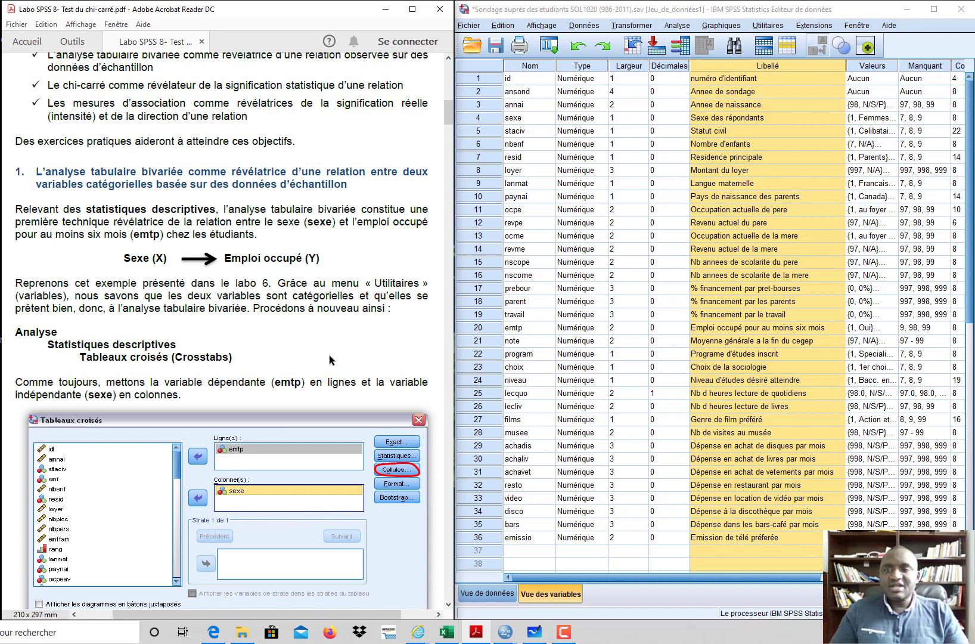
scroll(329, 355, "down", 1)
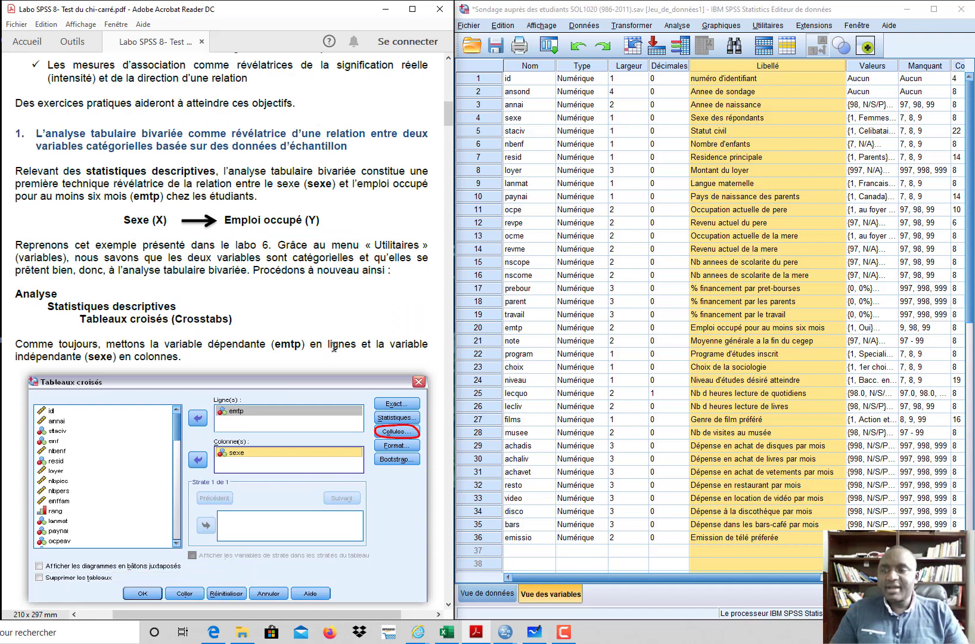
scroll(348, 304, "down", 1)
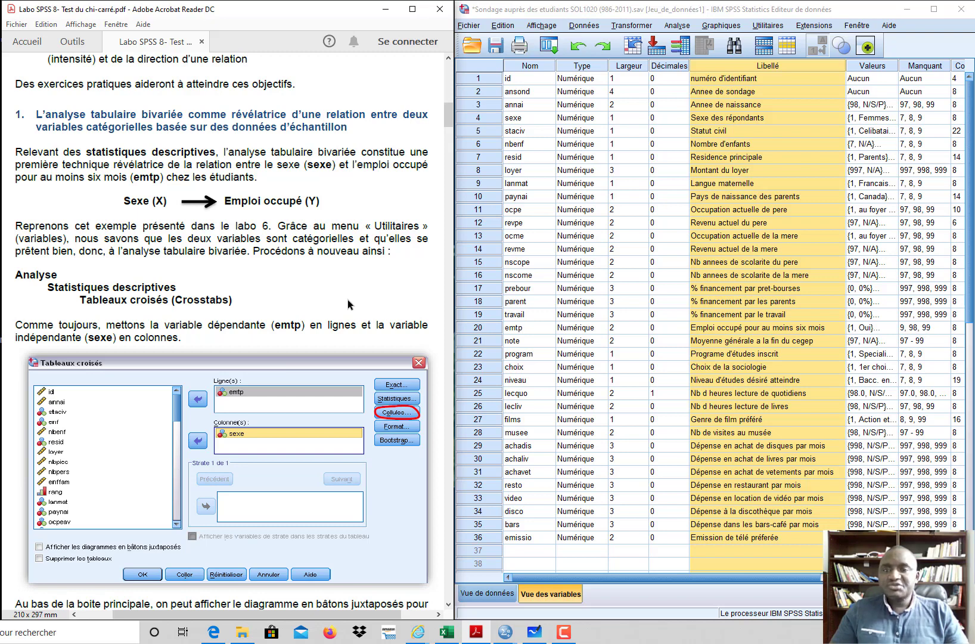
scroll(350, 304, "down", 2)
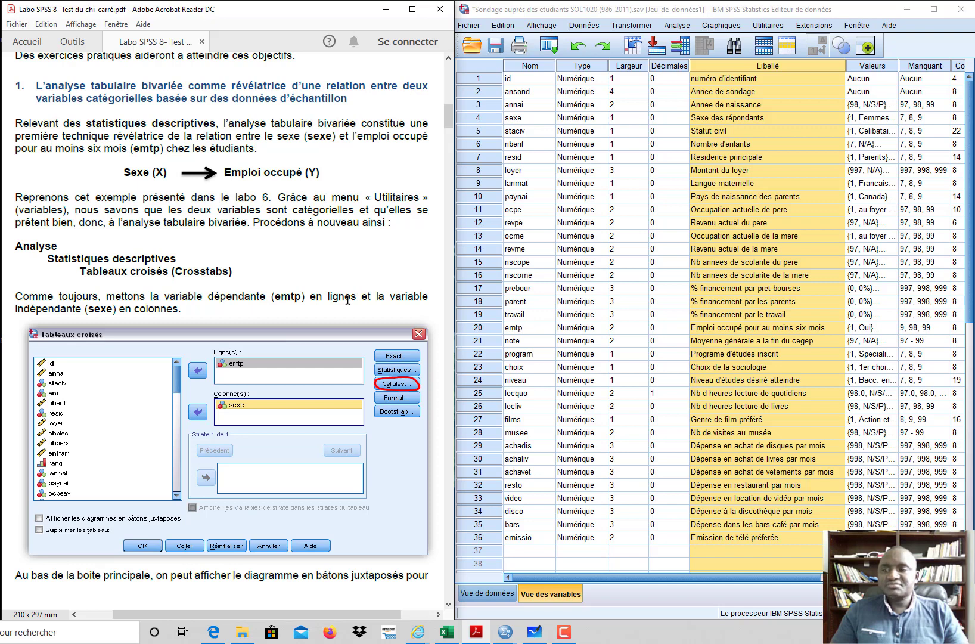
scroll(348, 300, "down", 1)
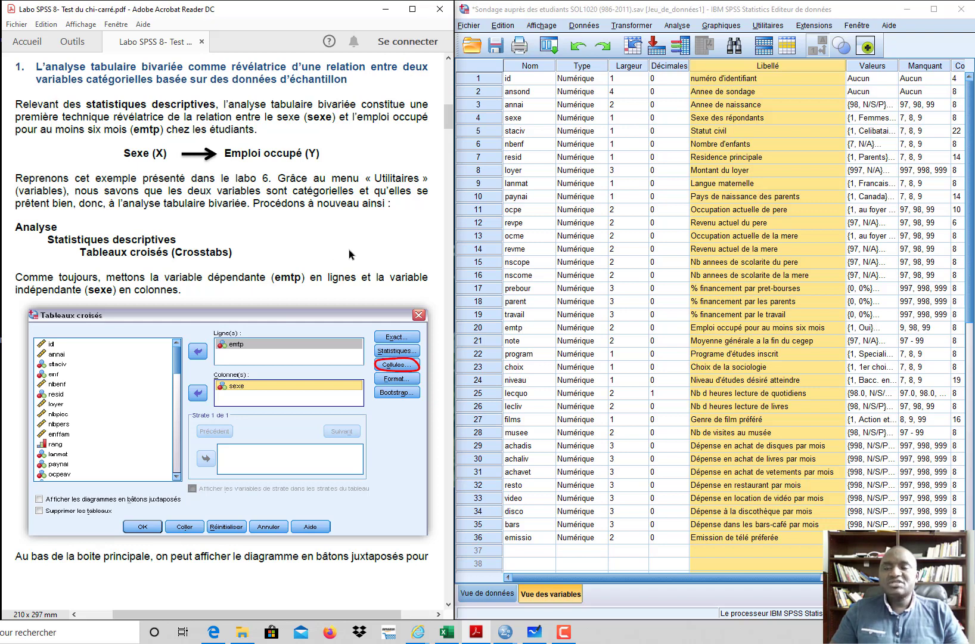
scroll(348, 252, "down", 1)
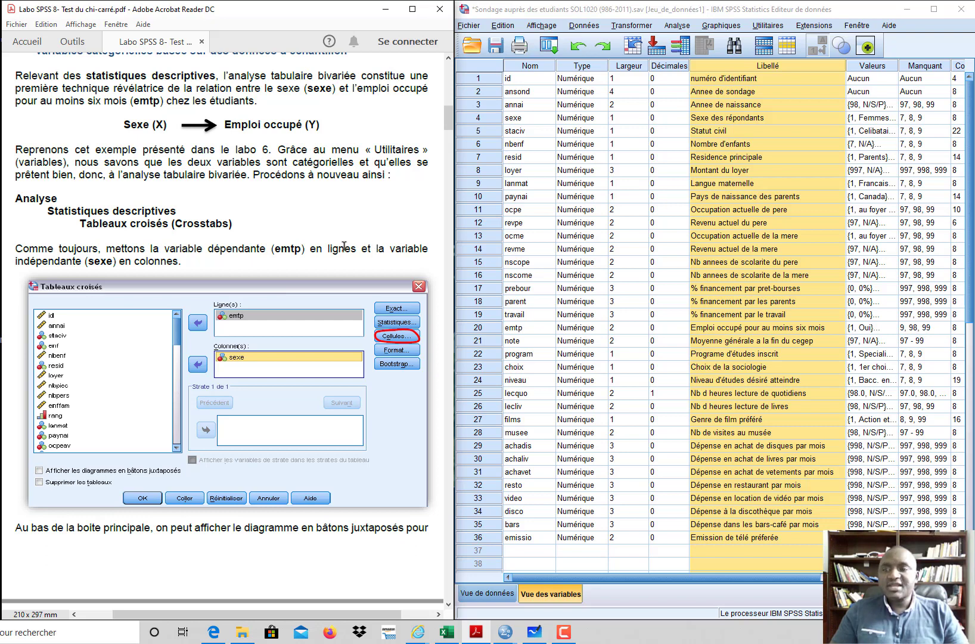
scroll(344, 246, "down", 3)
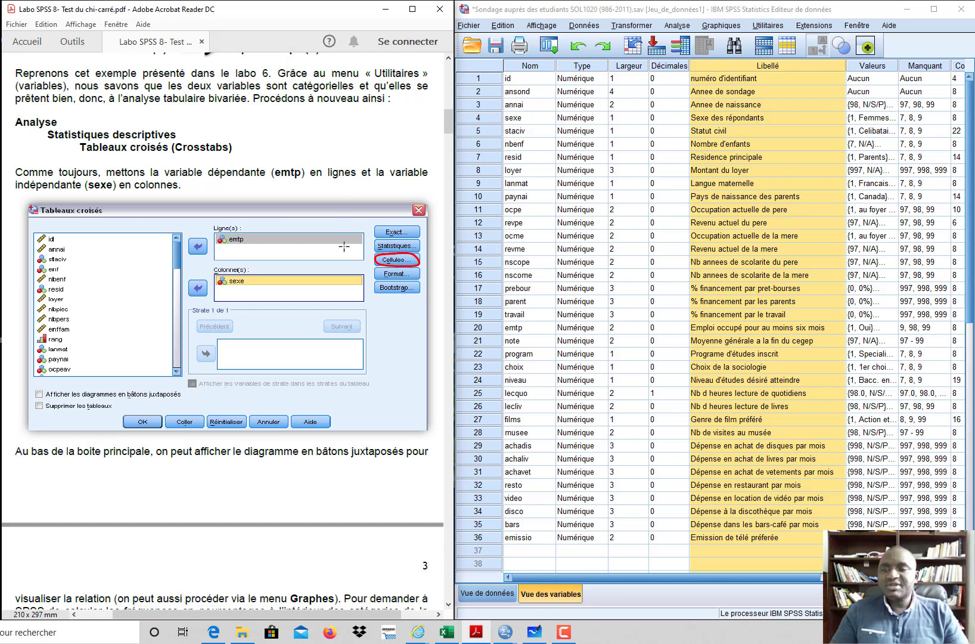
scroll(344, 246, "down", 2)
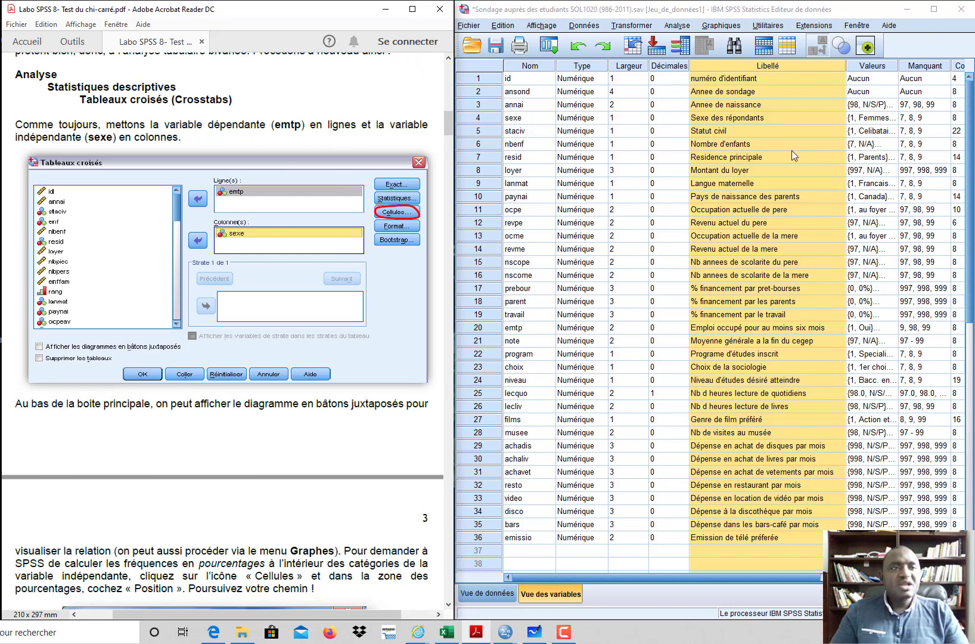
- In SPSS, set up a crosstab (Tableaux croisés) with emtp as the row variable and sexe as the column variable
left_click(680, 26)
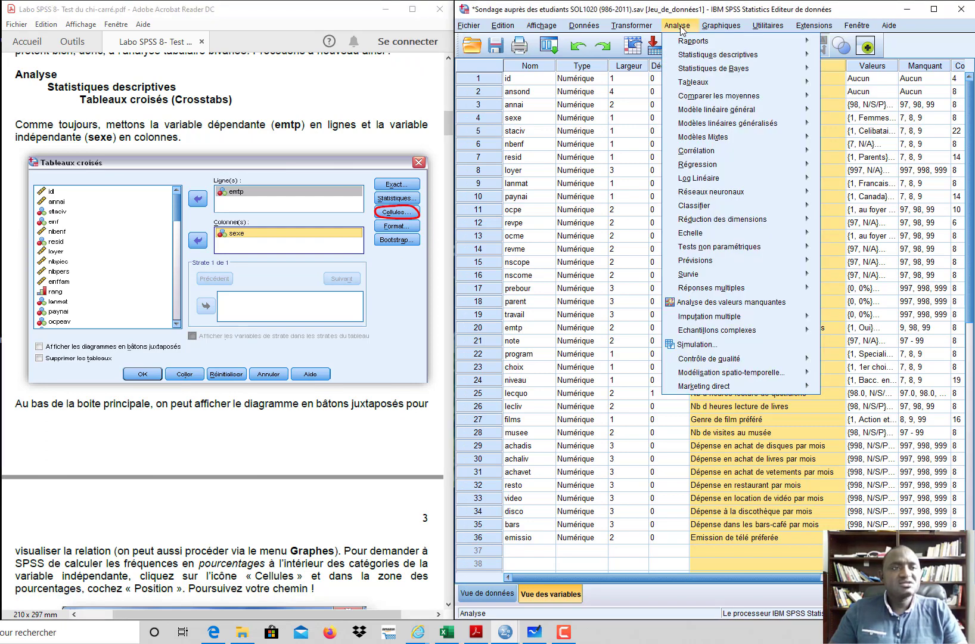
mouse_move(756, 58)
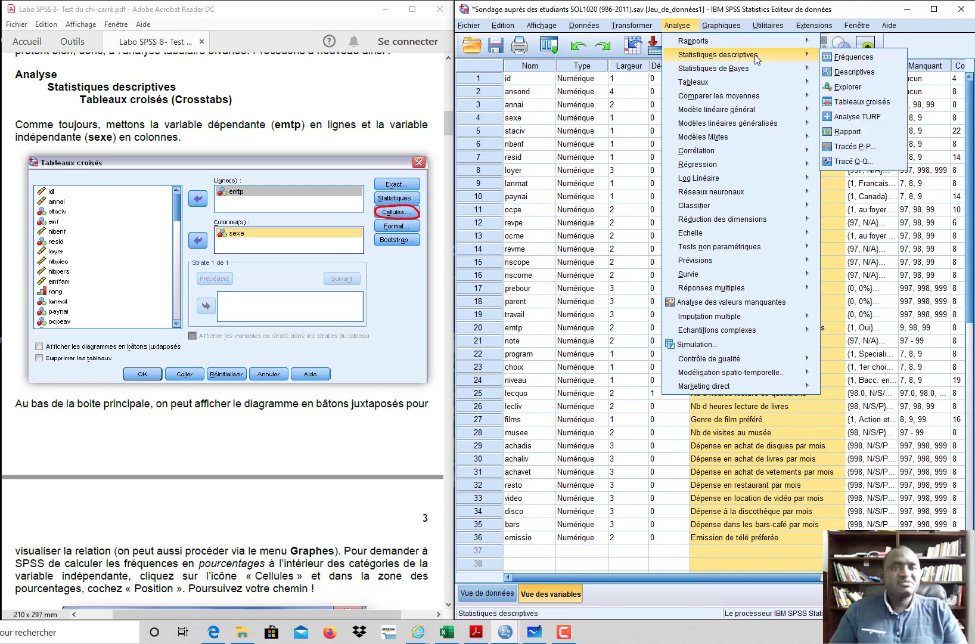
left_click(861, 107)
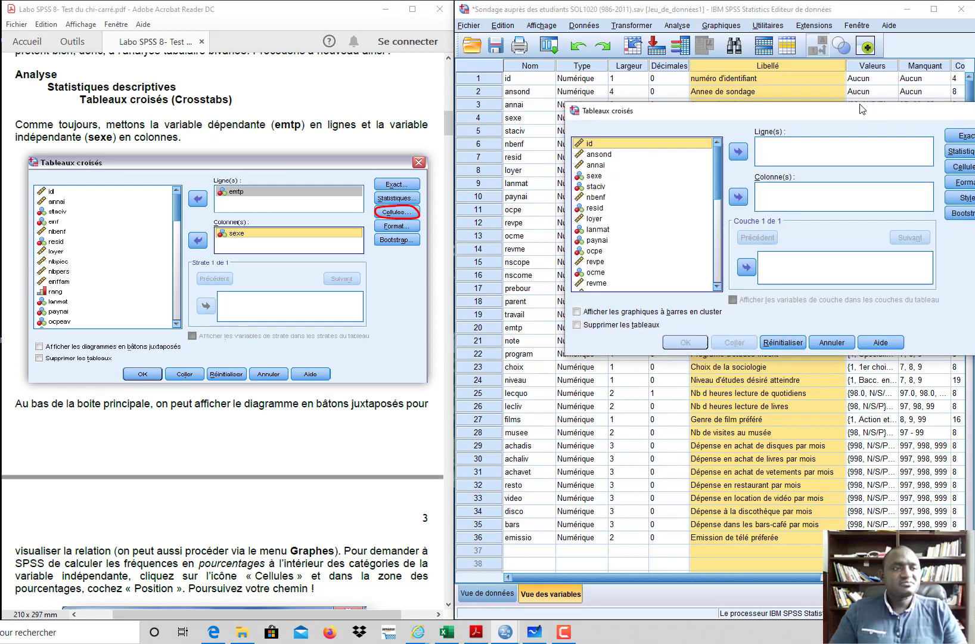
left_click_drag(834, 114, 725, 115)
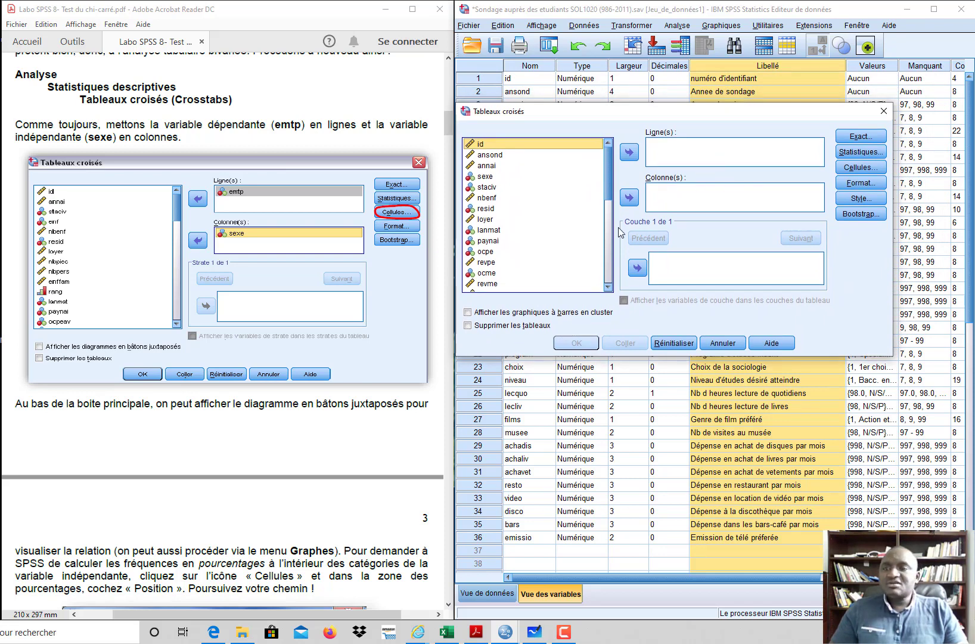
left_click(516, 240)
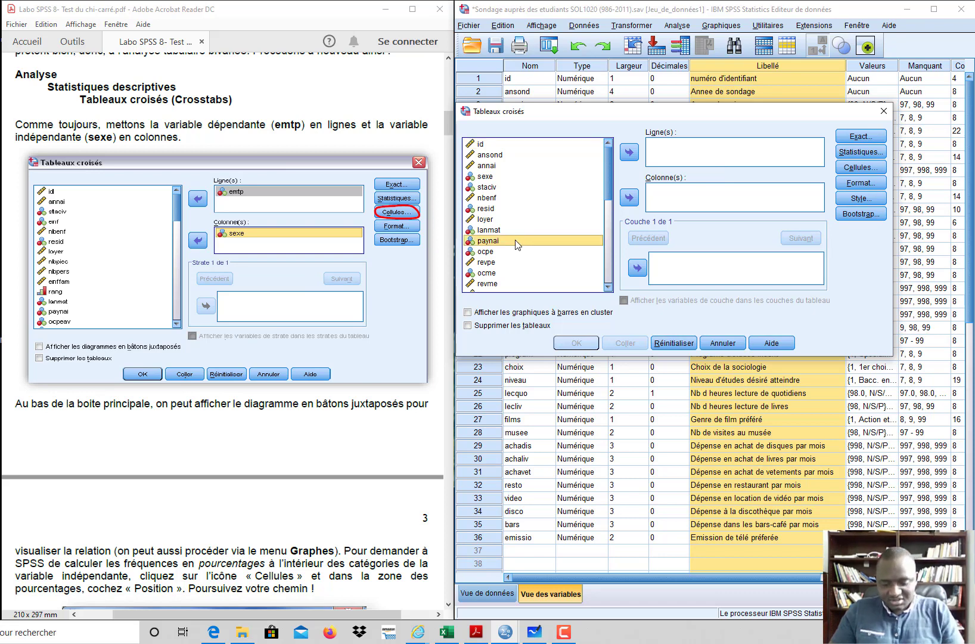
key("e")
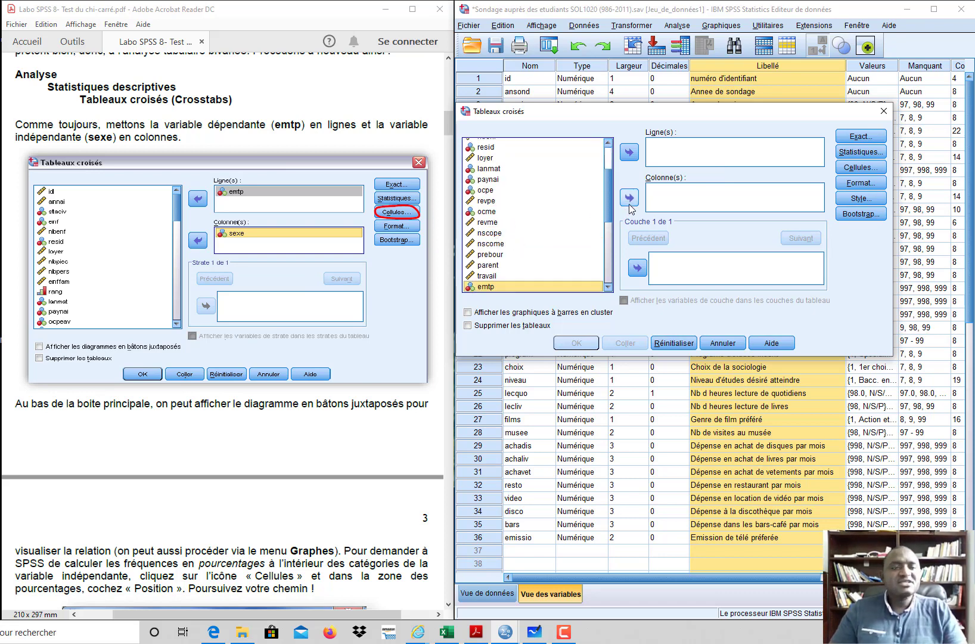
left_click(631, 153)
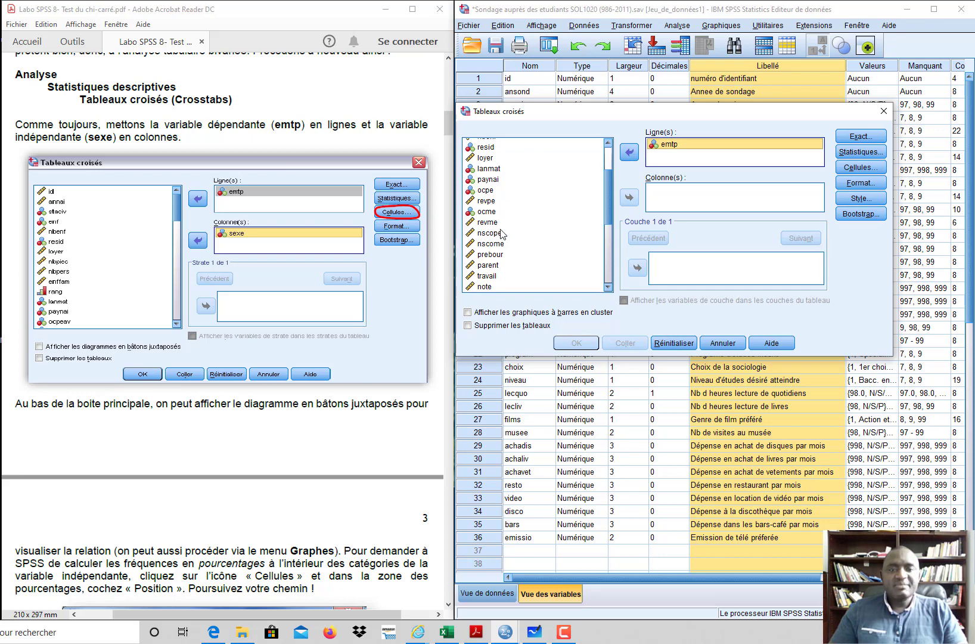
scroll(500, 221, "up", 2)
left_click(486, 177)
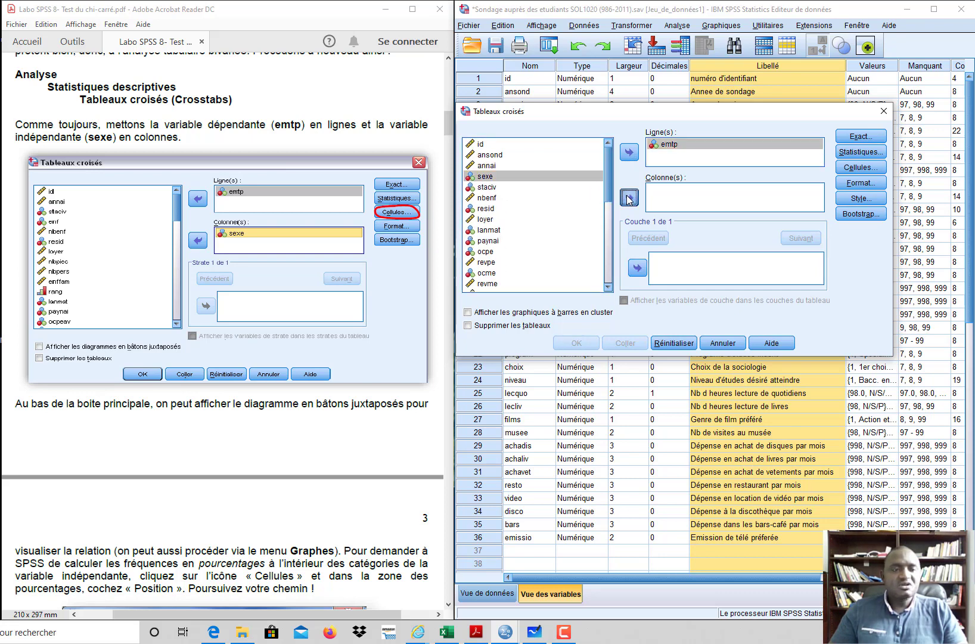
left_click(629, 198)
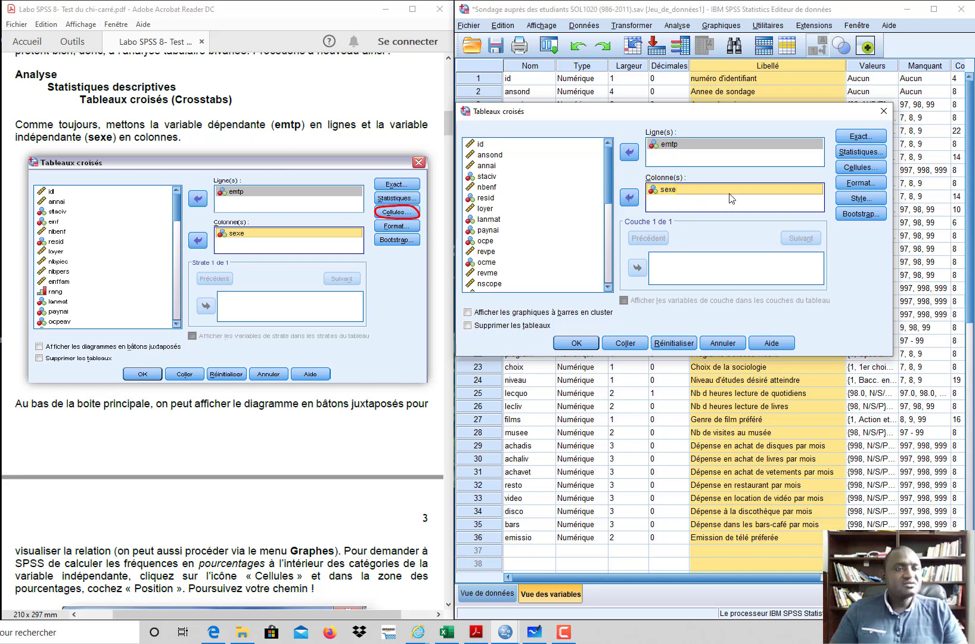
- Add column percentages (Position) to the crosstab's cell display and run the analysis
left_click(866, 172)
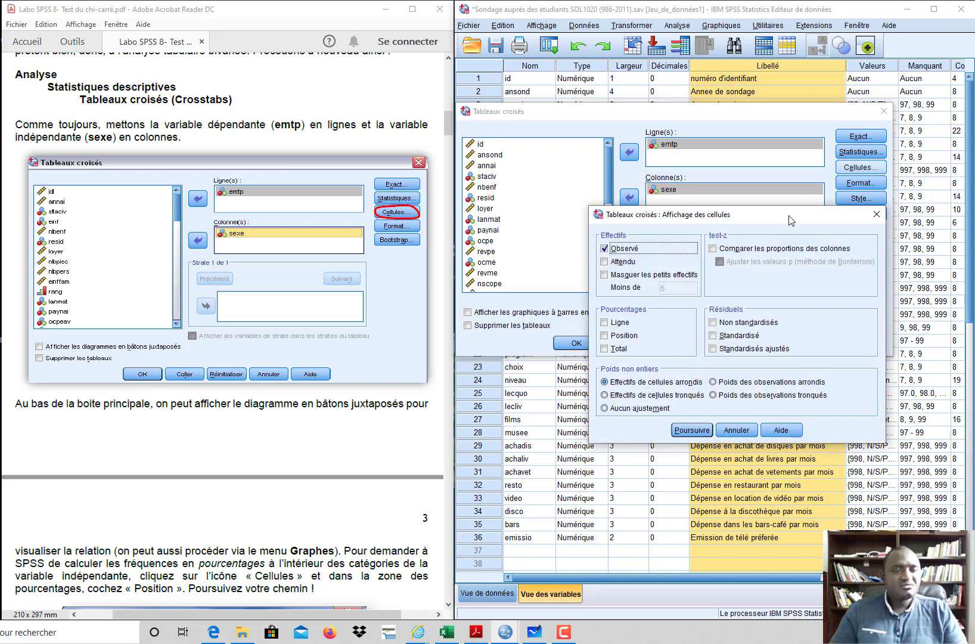
left_click_drag(794, 219, 678, 203)
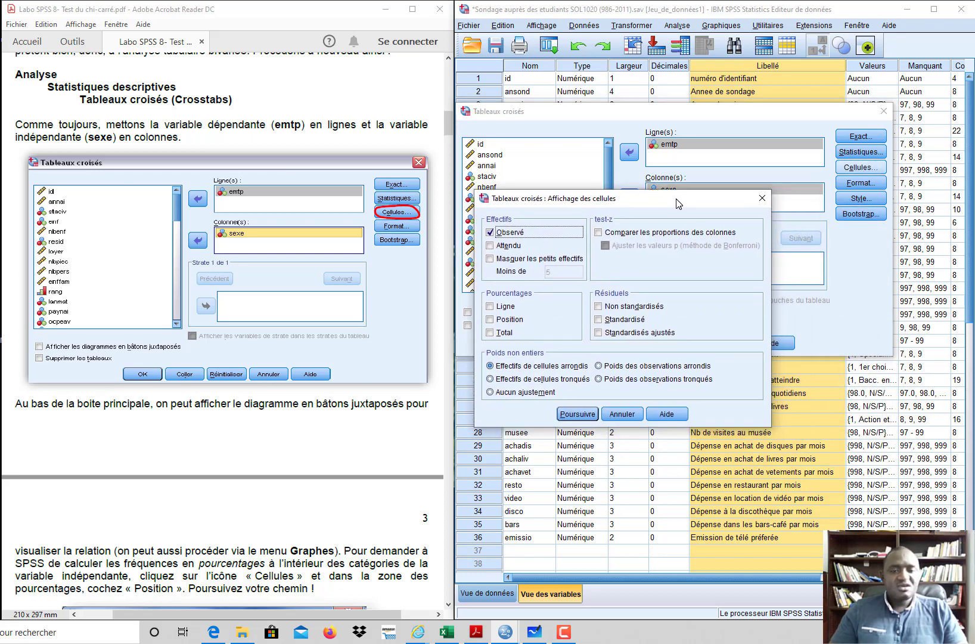
left_click(490, 320)
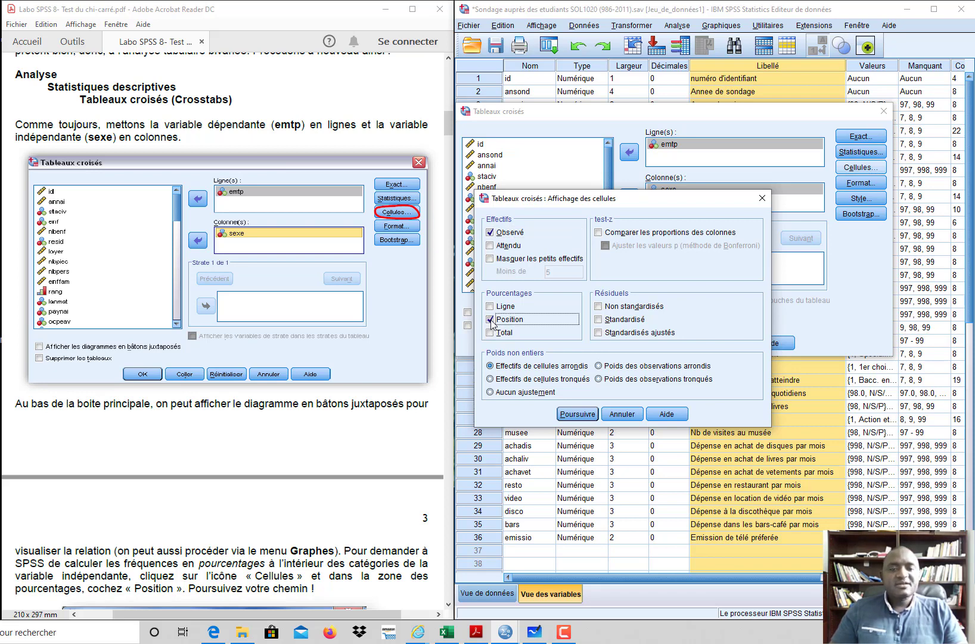
left_click(577, 414)
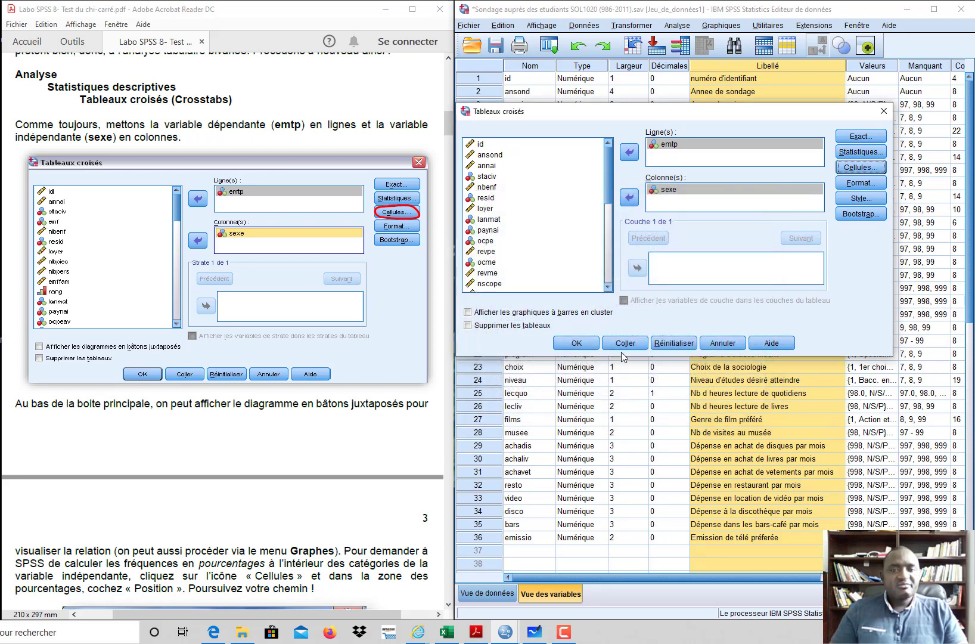
left_click(576, 343)
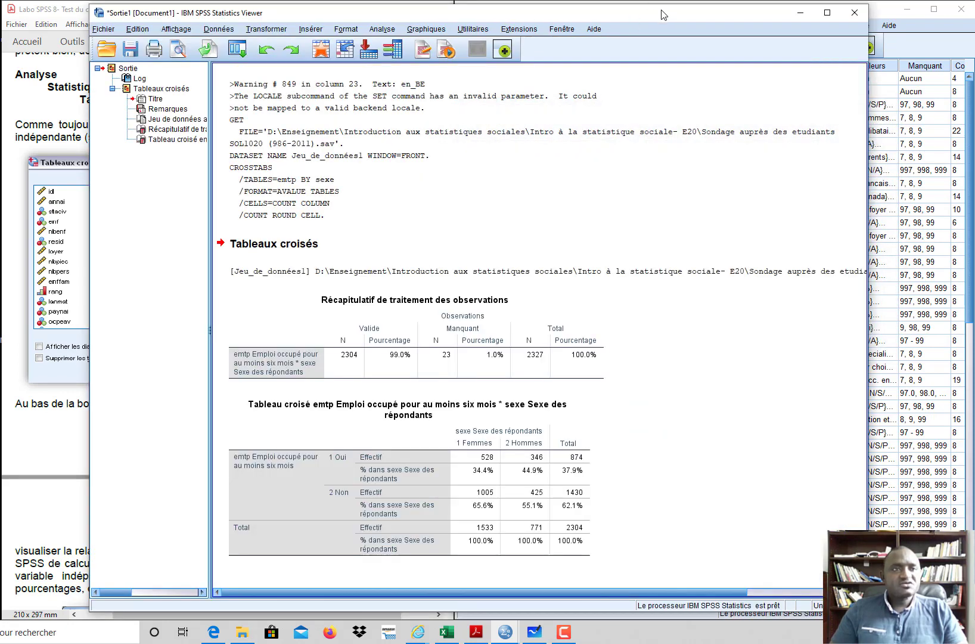
- Move and narrow the output viewer so it sits beside the lab PDF, and shrink its outline area to widen the results
left_click_drag(661, 12, 787, 85)
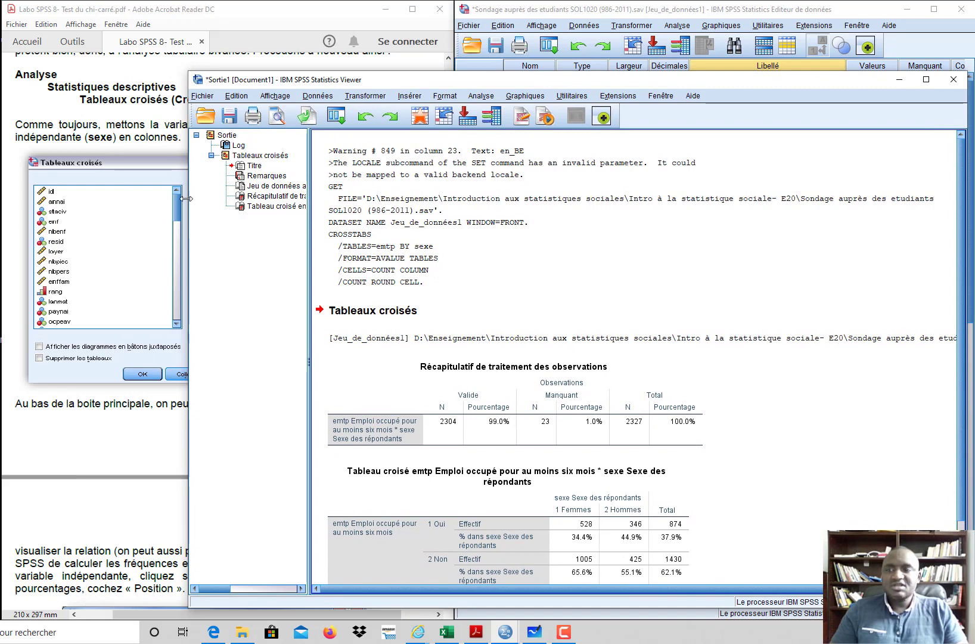
left_click_drag(189, 200, 459, 192)
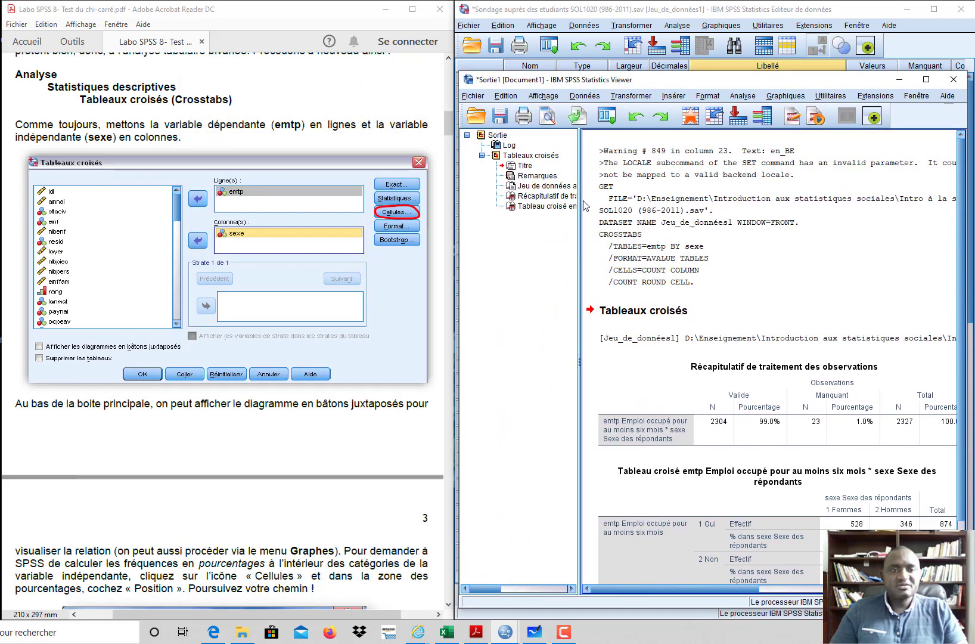
left_click_drag(581, 203, 494, 201)
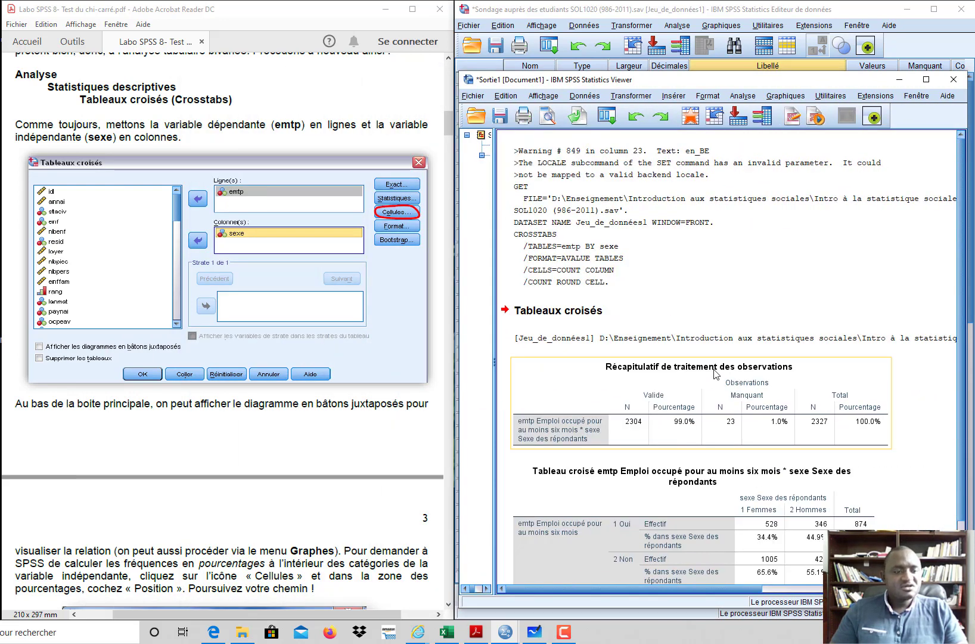
- Compare the emtp by sexe crosstab output with the table in the lab PDF and read the statistical interpretation
left_click(713, 382)
left_click(670, 498)
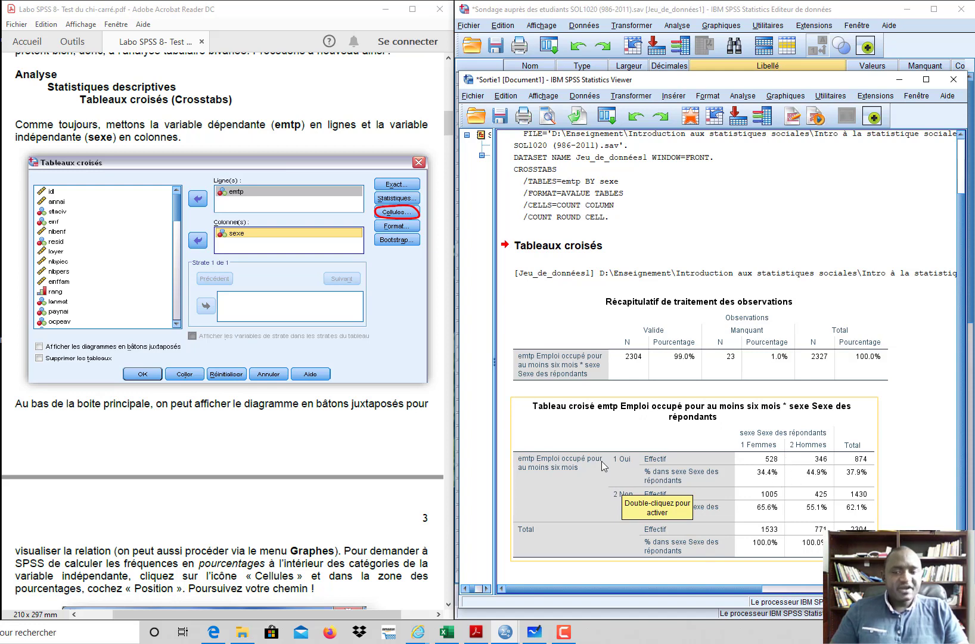
left_click(321, 454)
scroll(322, 455, "down", 2)
scroll(322, 454, "down", 15)
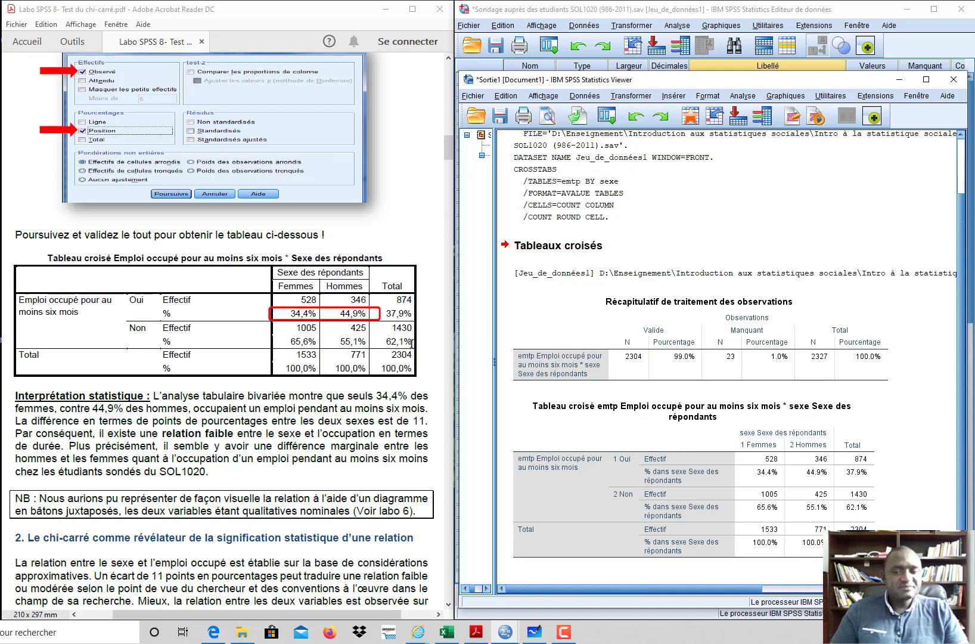
scroll(349, 364, "up", 1)
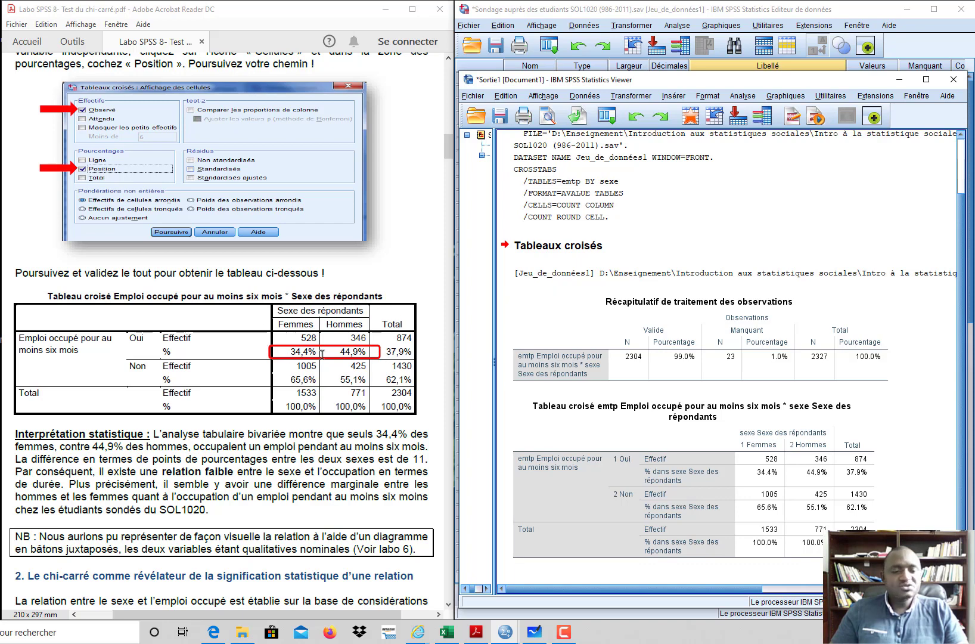
left_click(718, 465)
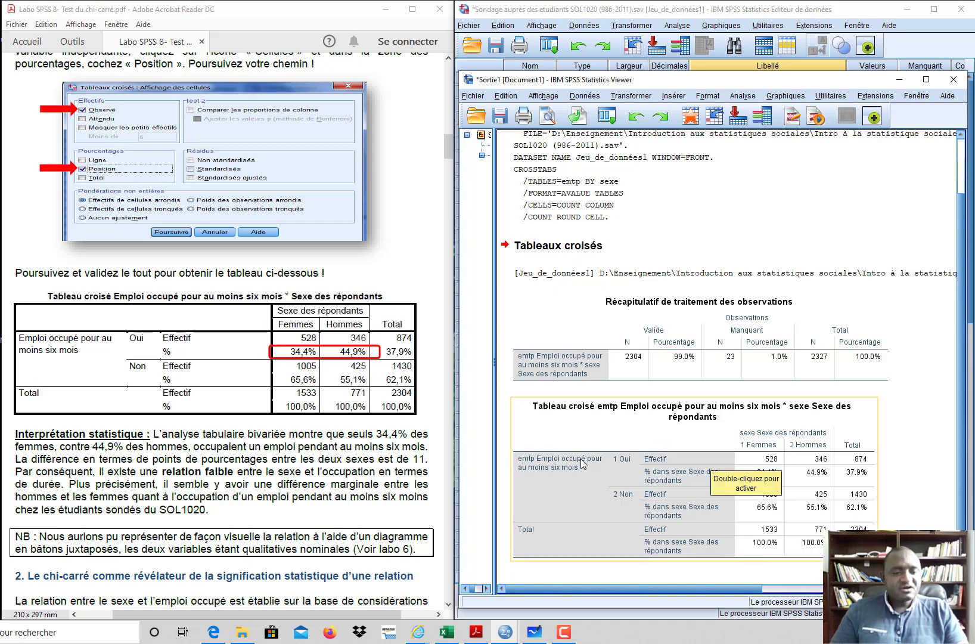
left_click(374, 455)
scroll(374, 456, "down", 1)
scroll(374, 456, "down", 1)
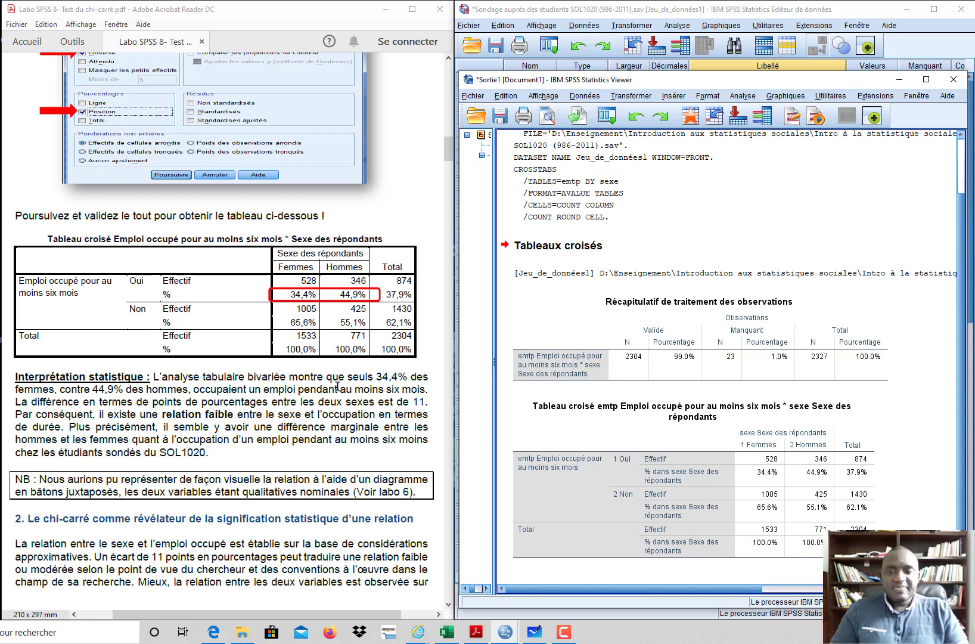
scroll(338, 386, "down", 1)
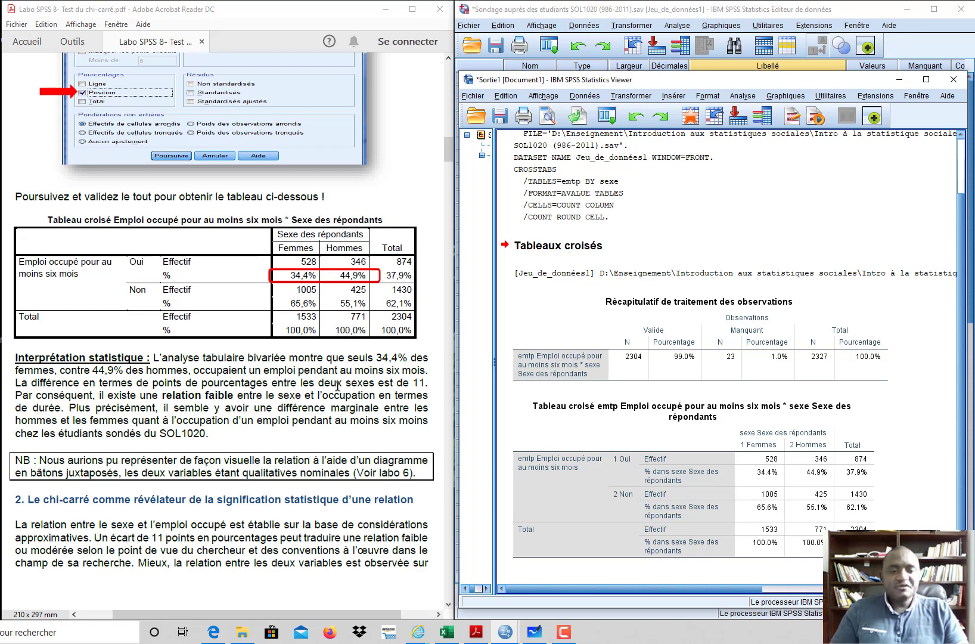
- Read section 2 of the lab PDF on the chi-square hypotheses, the Chi-deux procedure and the Observé and Attendu count options
left_click(876, 404)
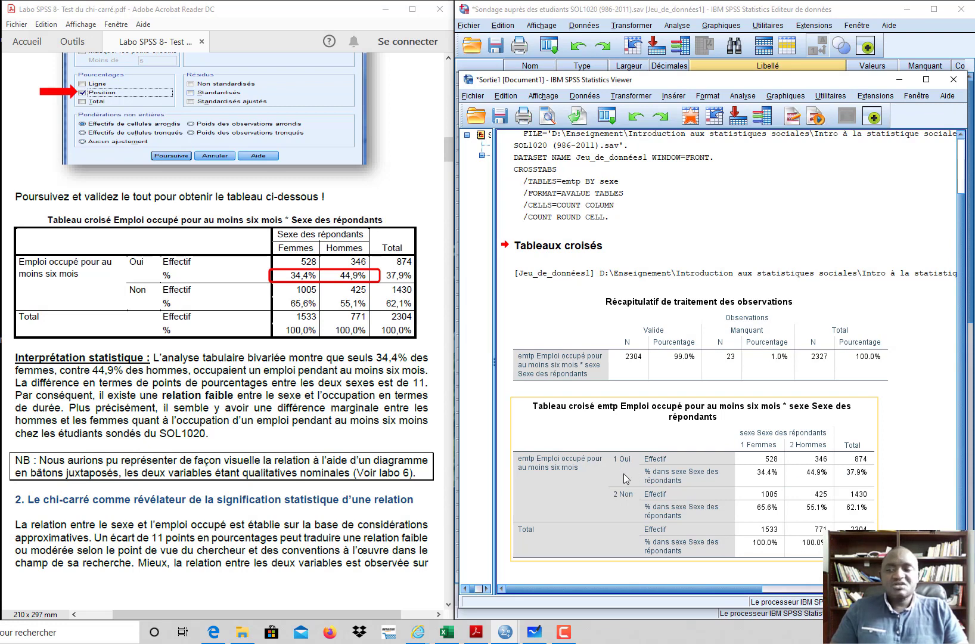
scroll(397, 471, "down", 10)
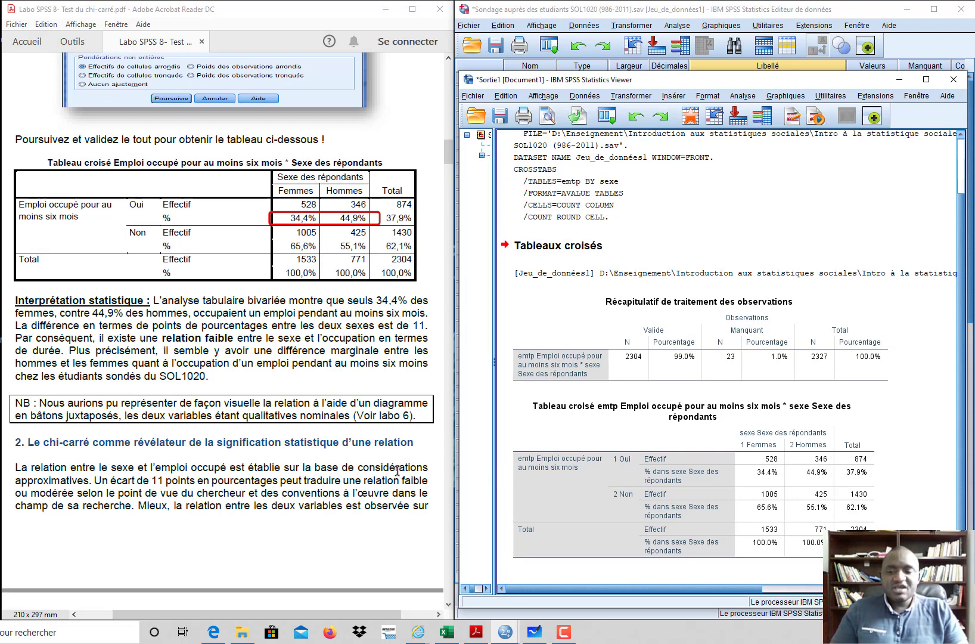
scroll(397, 470, "down", 3)
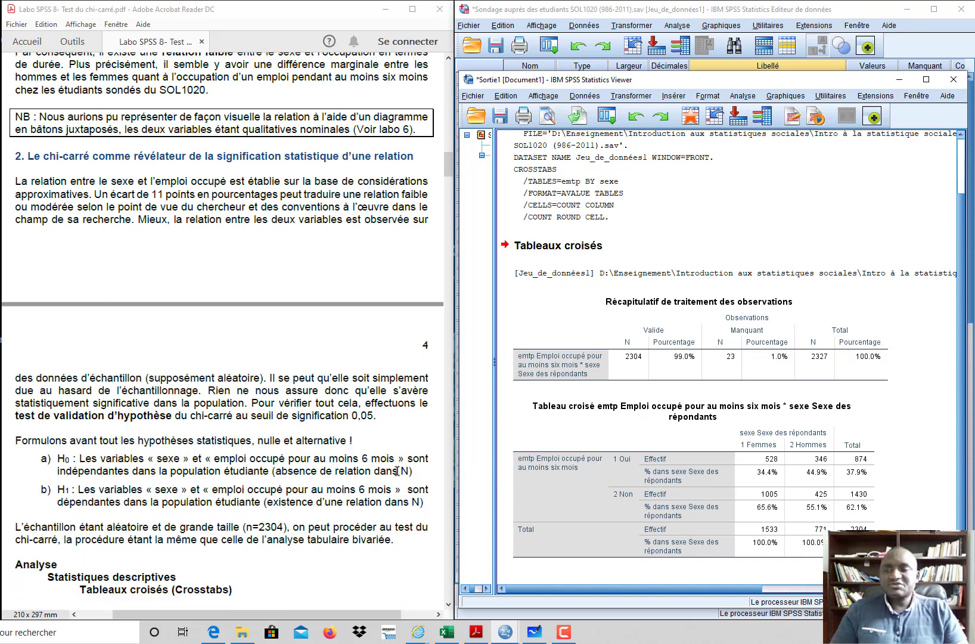
scroll(397, 470, "down", 5)
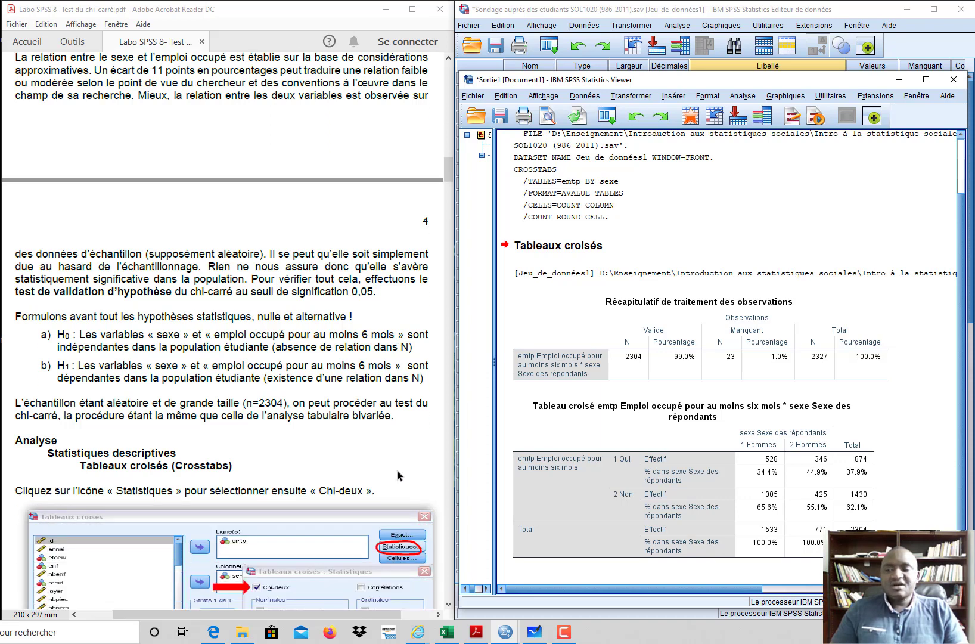
scroll(397, 471, "down", 5)
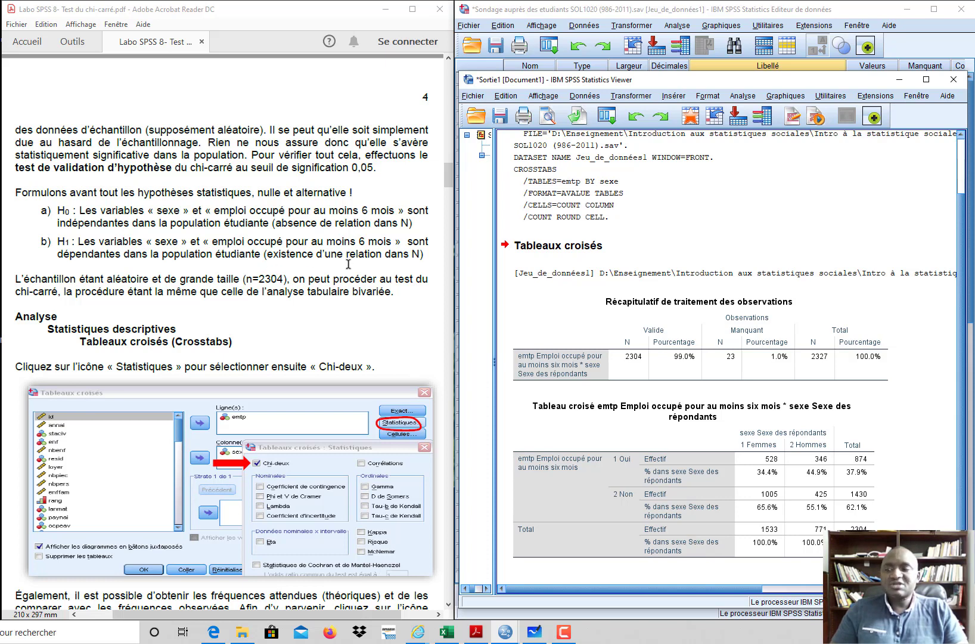
scroll(367, 300, "down", 3)
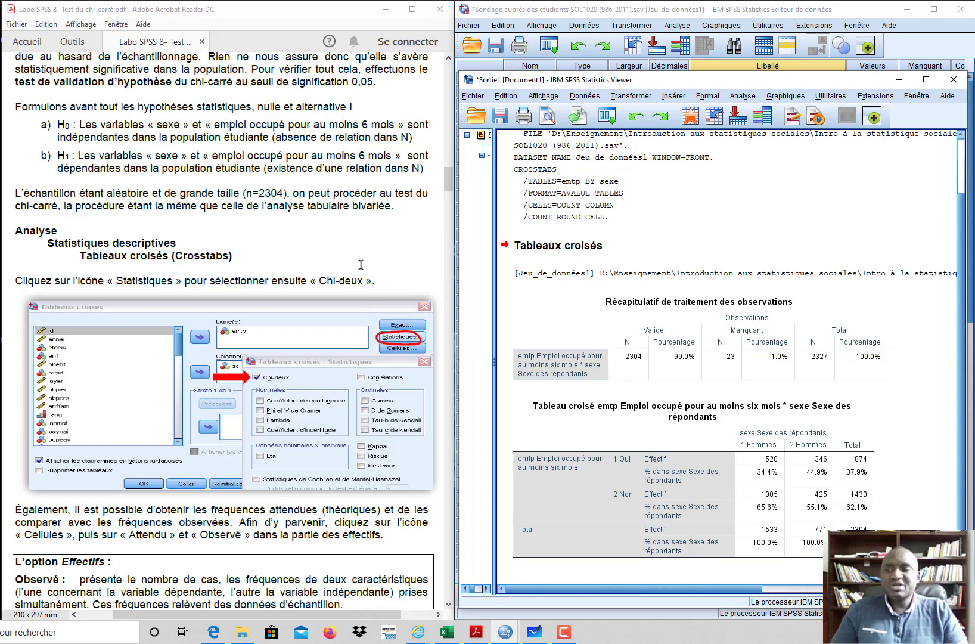
scroll(361, 264, "down", 5)
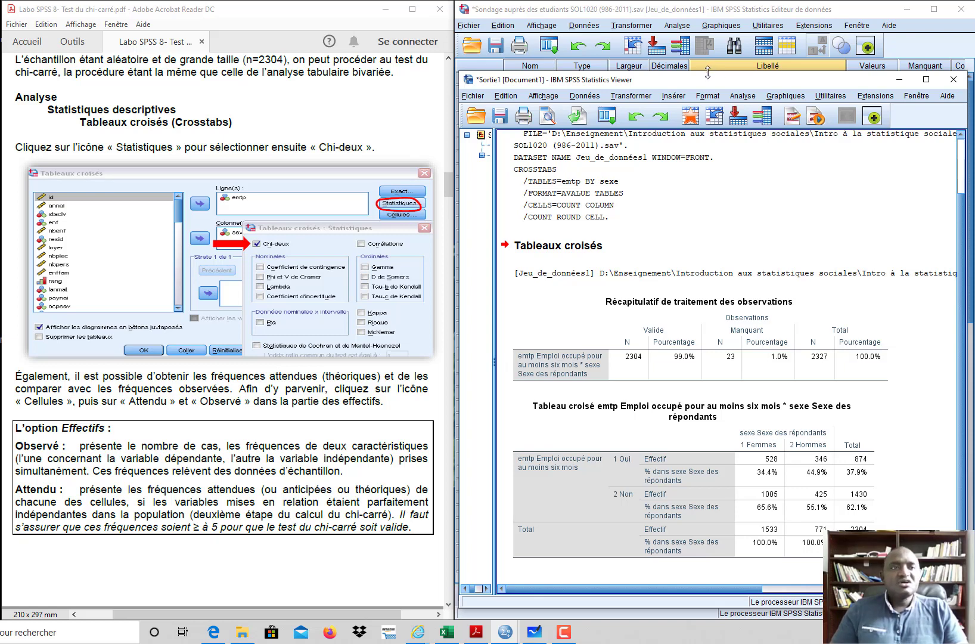
- Reopen the emtp by sexe crosstab (Tableaux croisés) setup in SPSS and add the Khi-carré statistic
left_click(686, 32)
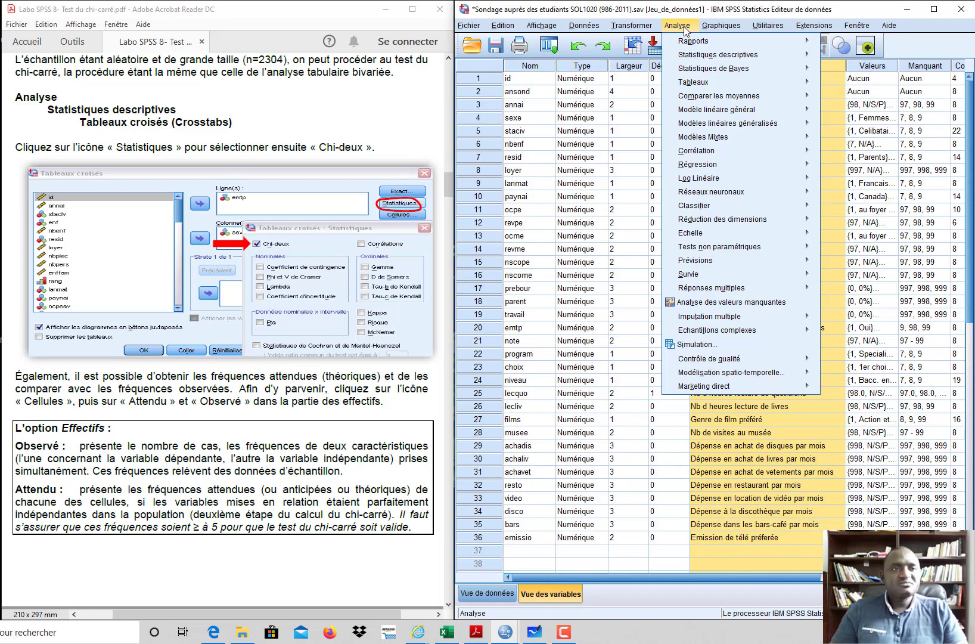
mouse_move(746, 56)
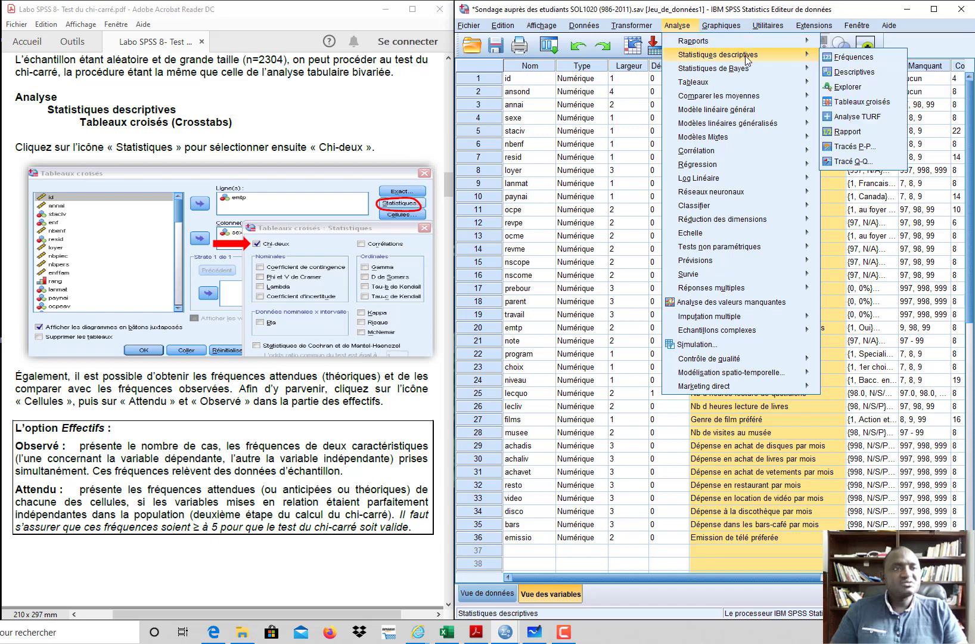
left_click(860, 105)
left_click_drag(775, 116, 773, 86)
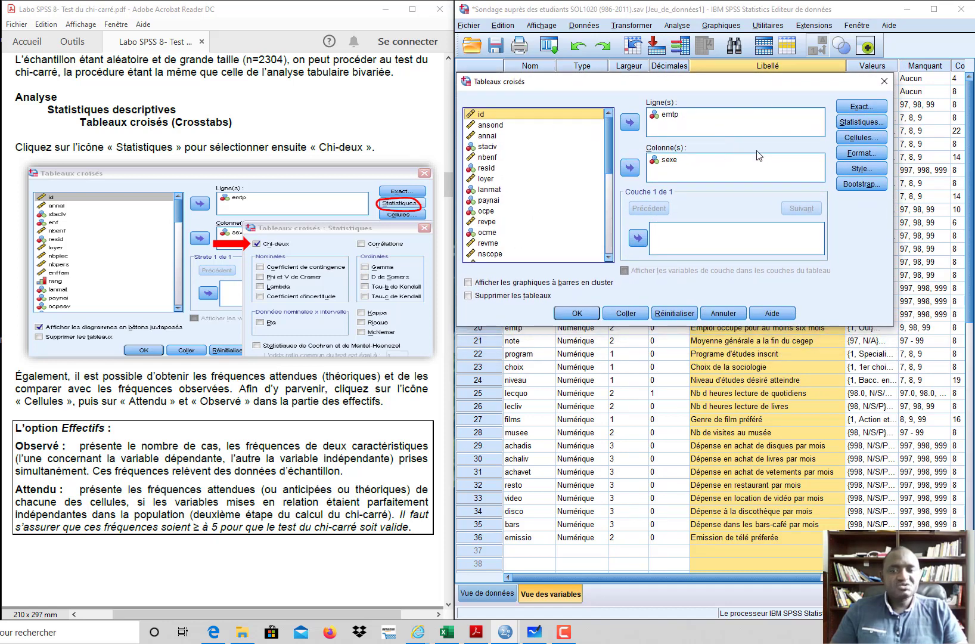
left_click(870, 122)
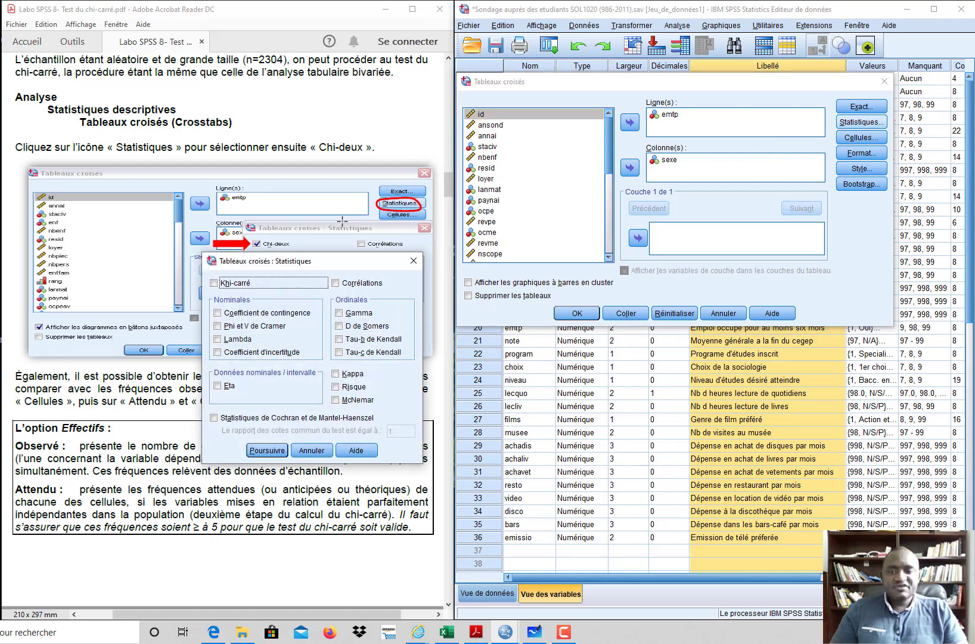
left_click_drag(335, 263, 609, 161)
left_click(490, 176)
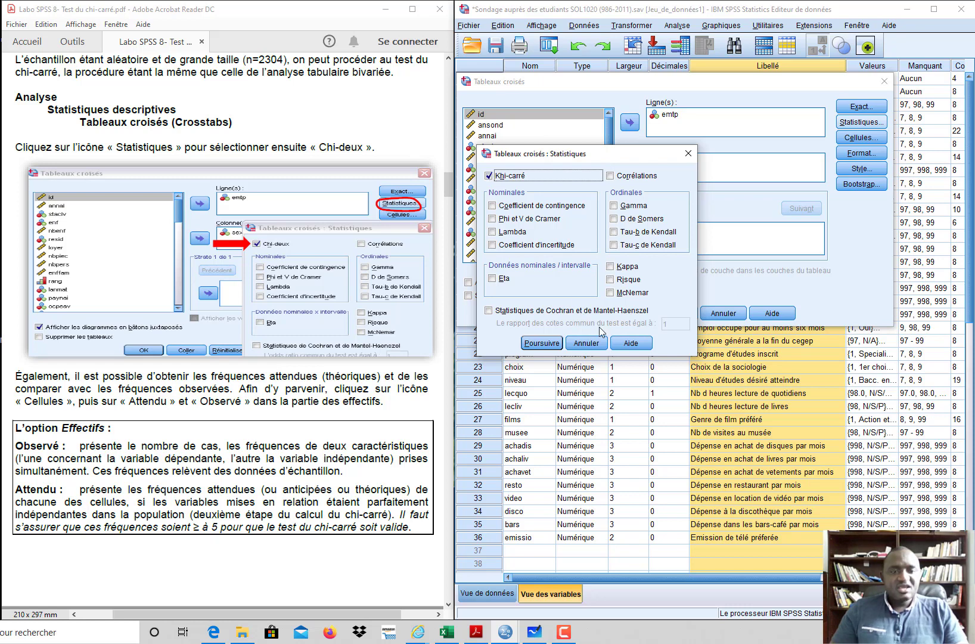
left_click(543, 344)
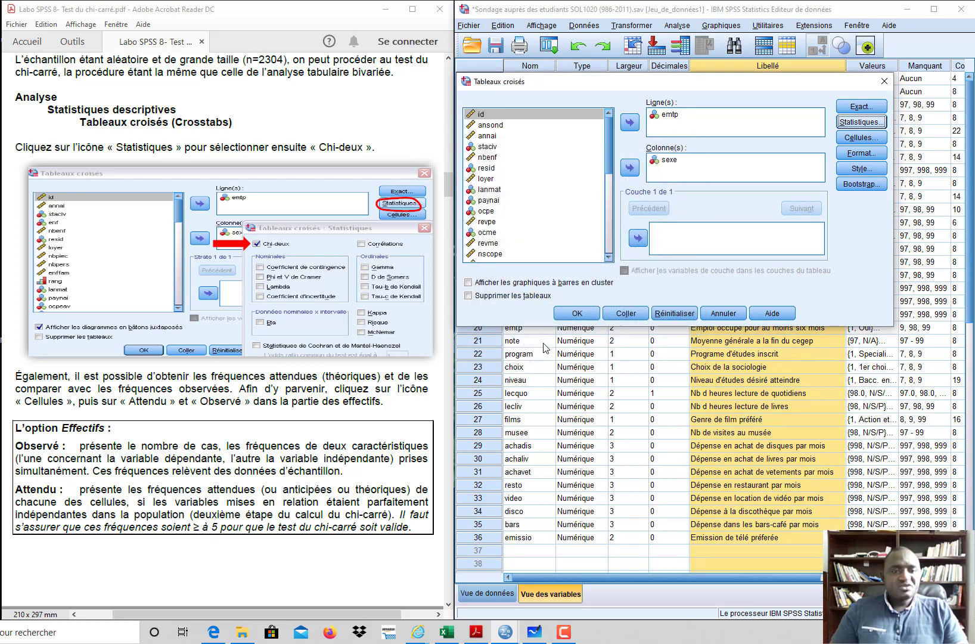
- Remove the column percentages (Position) from the cell display, add expected counts (Attendu) alongside Observé, and run the crosstab
left_click(861, 137)
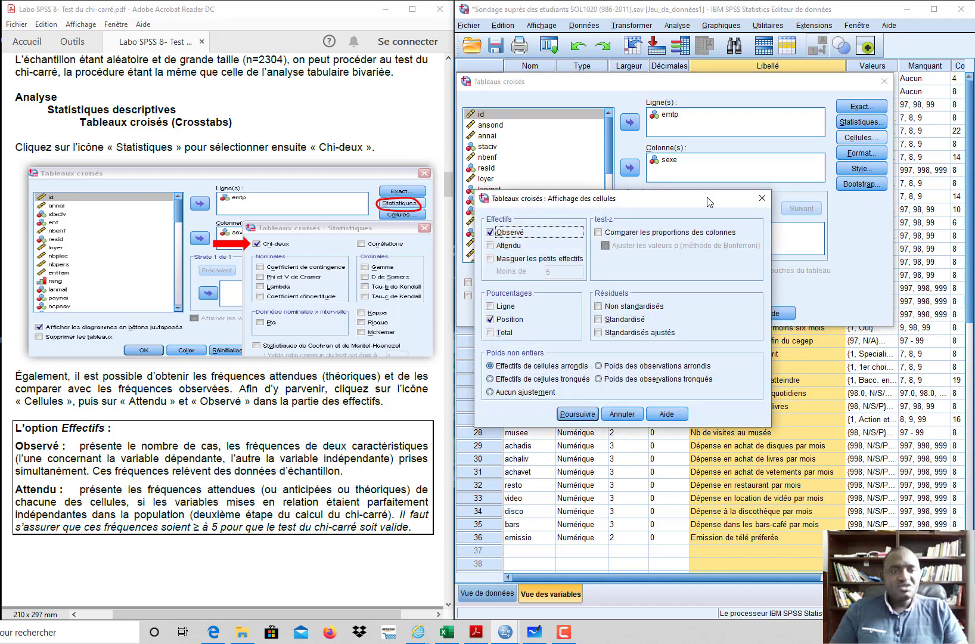
left_click_drag(685, 202, 685, 117)
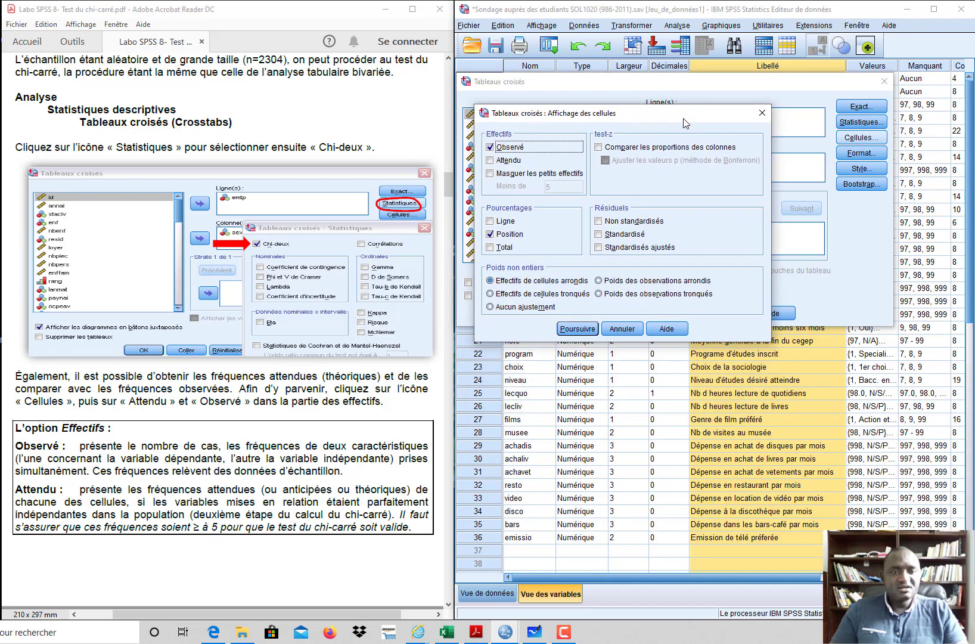
left_click(490, 235)
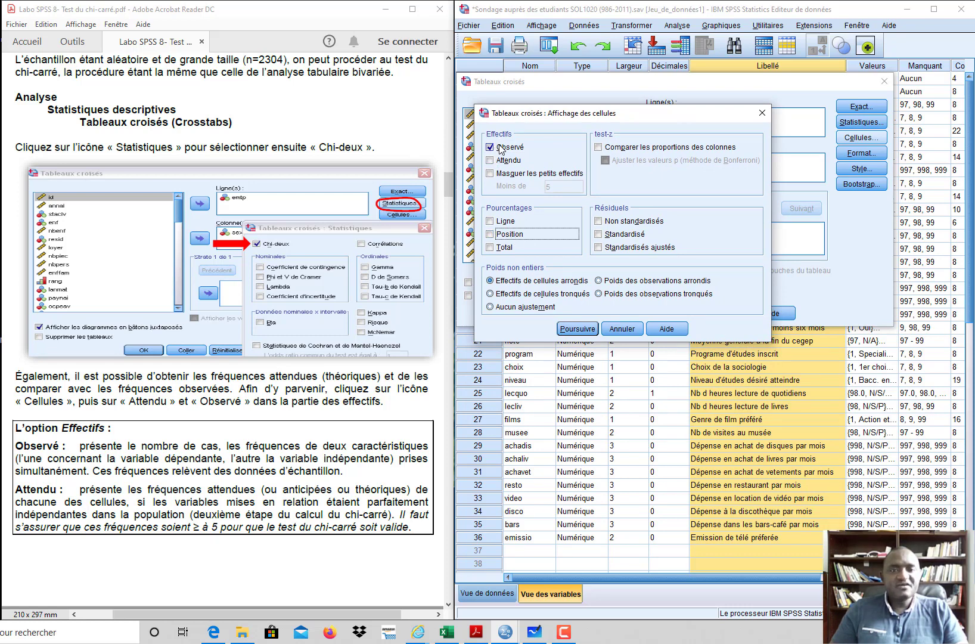
left_click(490, 161)
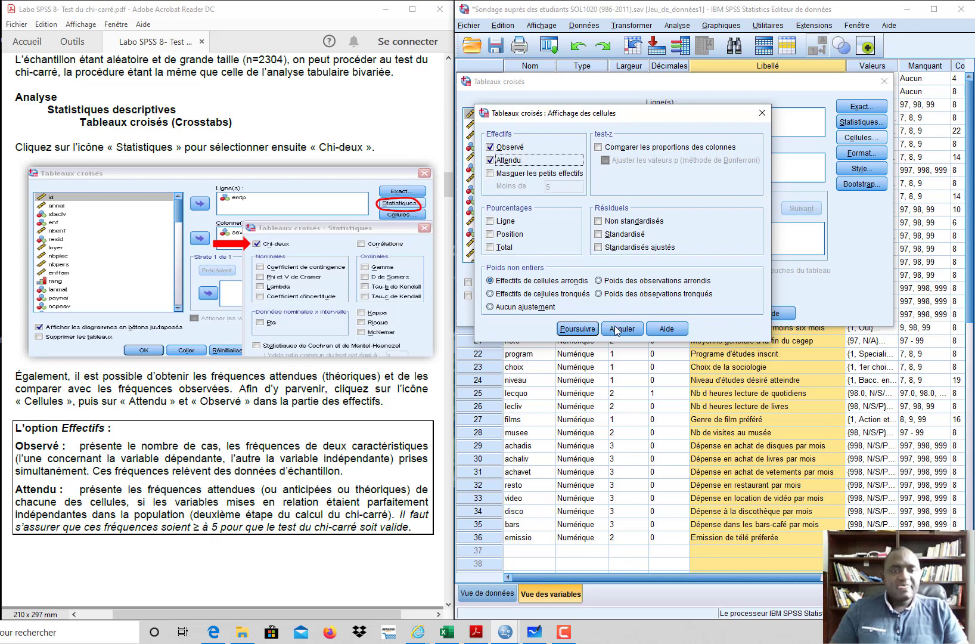
left_click(576, 329)
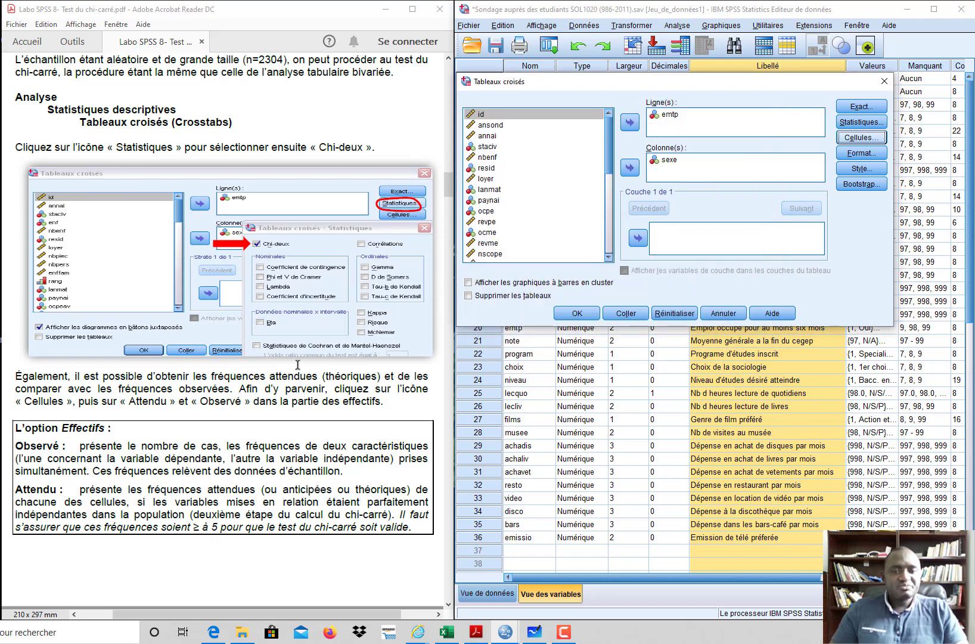
scroll(297, 365, "down", 10)
scroll(296, 365, "down", 6)
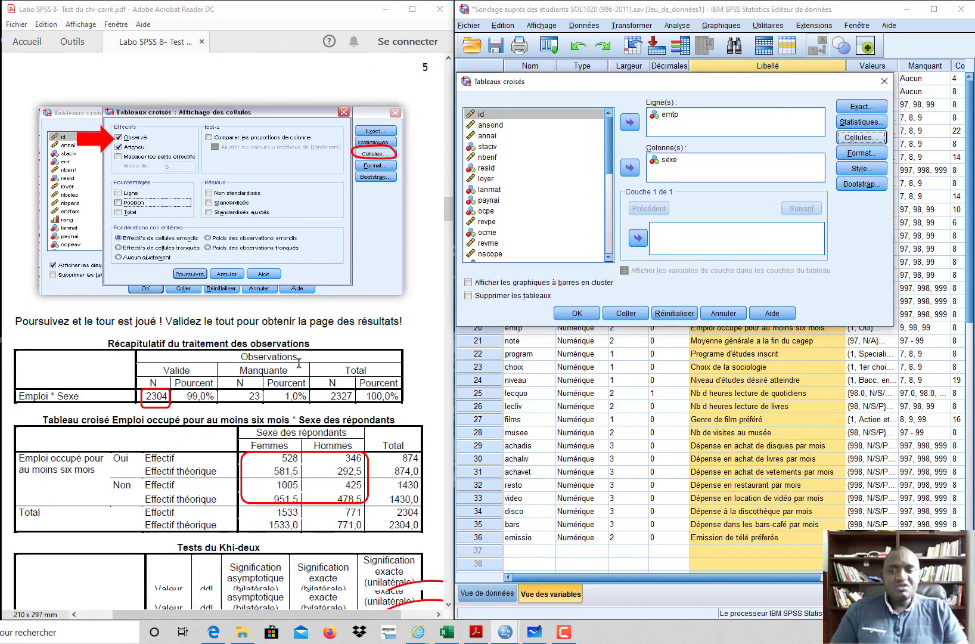
left_click(585, 313)
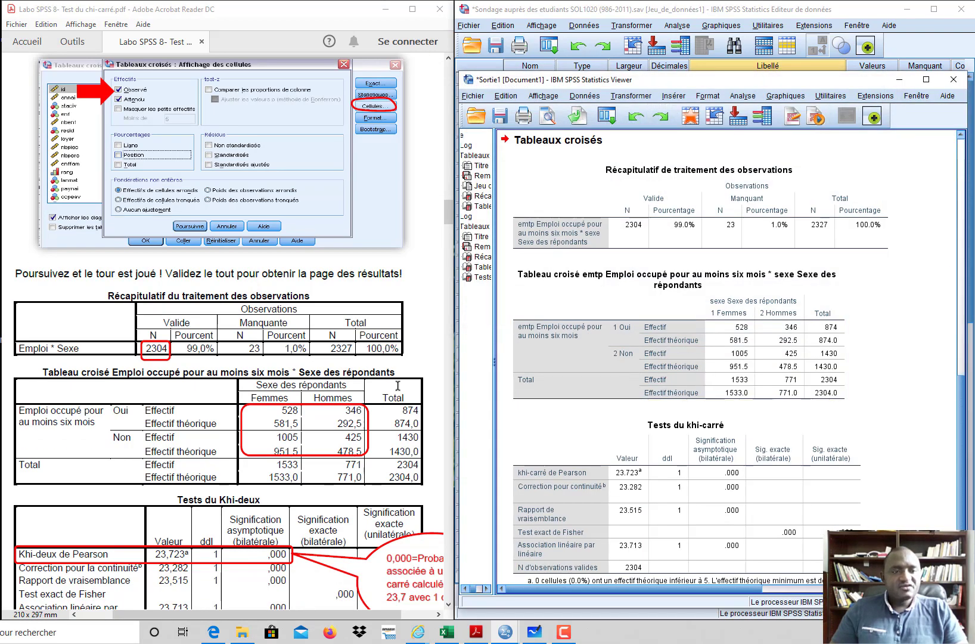
- Compare the new crosstab and chi-square output with the lab PDF's tables and examine how the chi-square statistic is calculated
scroll(369, 384, "down", 6)
scroll(369, 384, "up", 1)
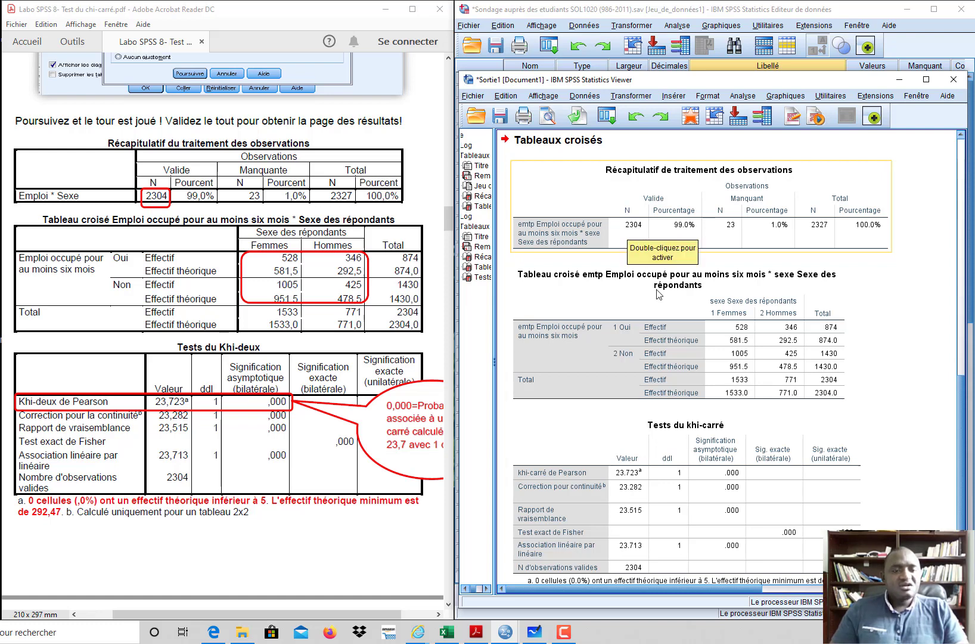
scroll(669, 317, "down", 1)
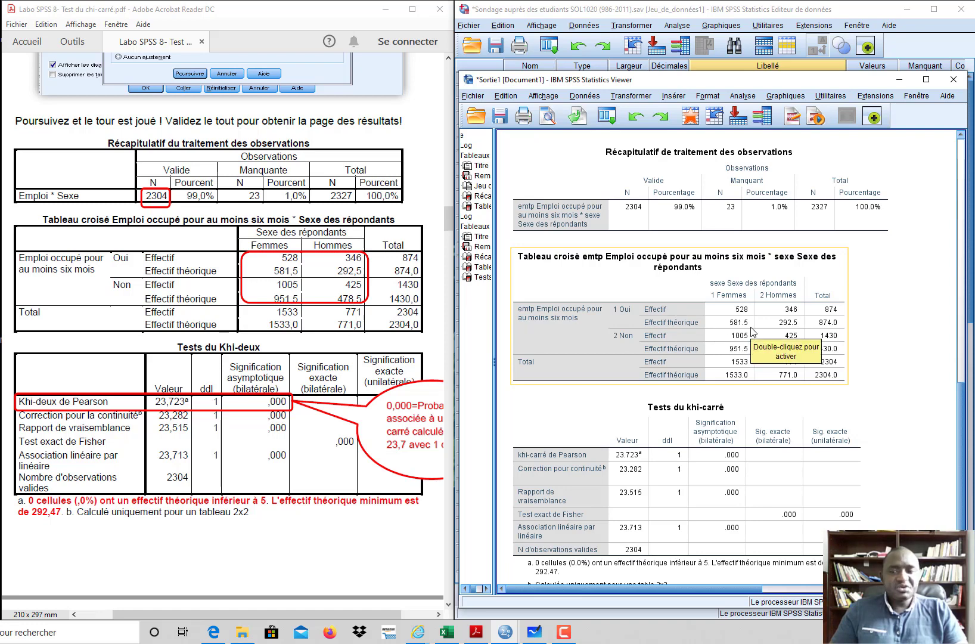
scroll(323, 318, "down", 2)
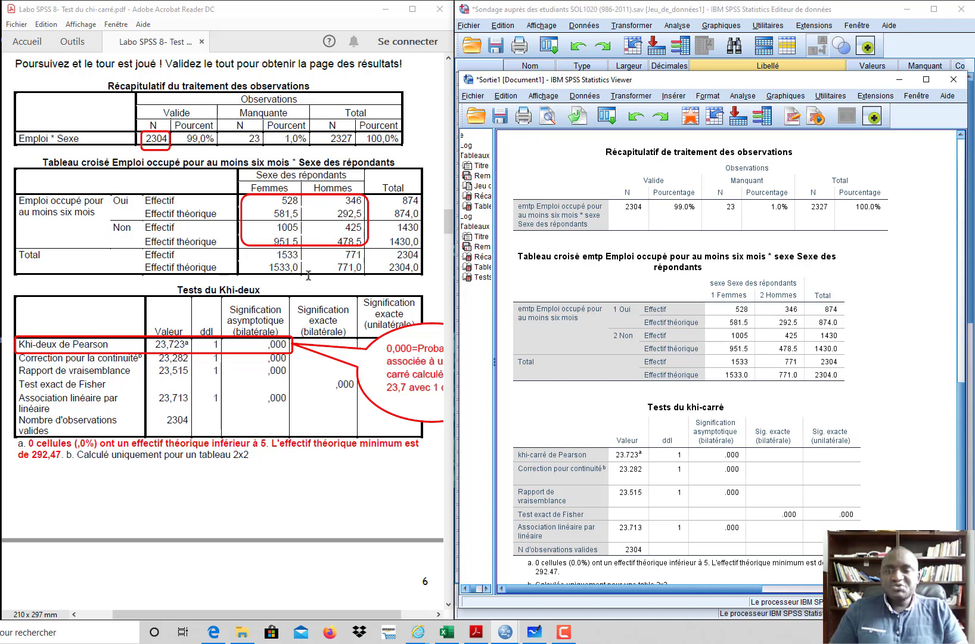
scroll(344, 310, "down", 1)
scroll(344, 316, "down", 6)
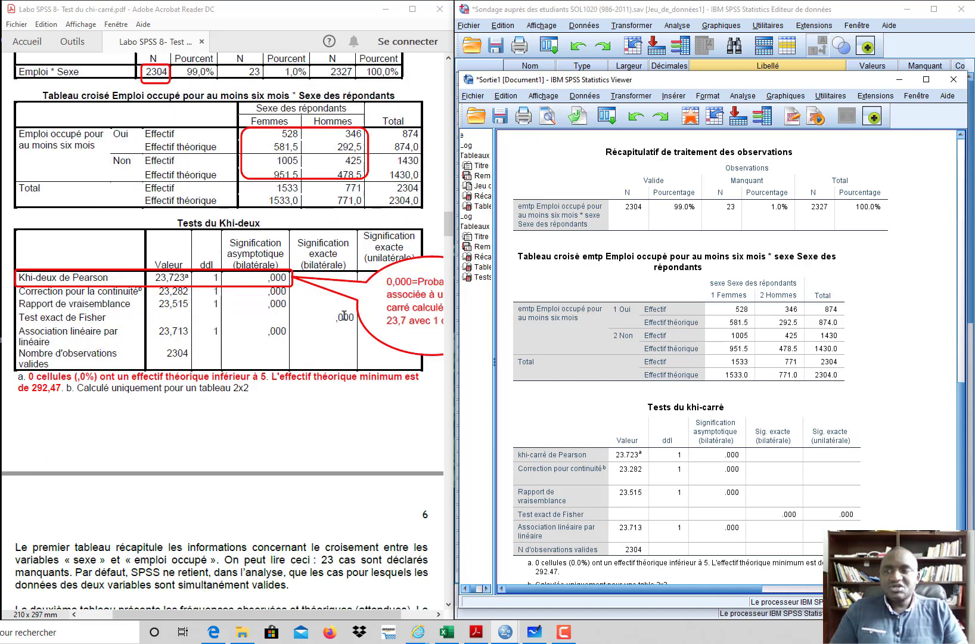
scroll(342, 310, "down", 4)
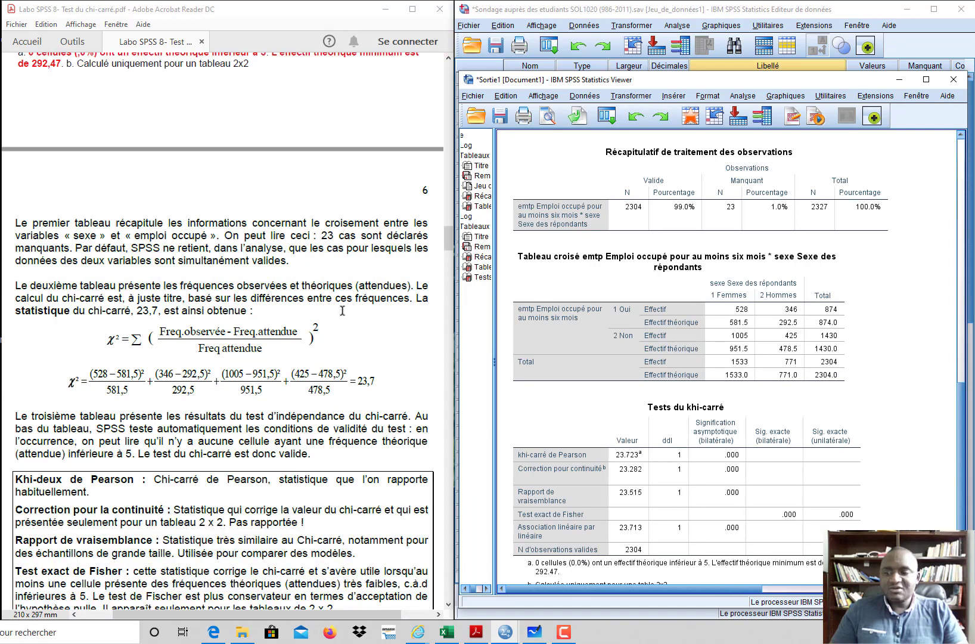
scroll(263, 363, "up", 1)
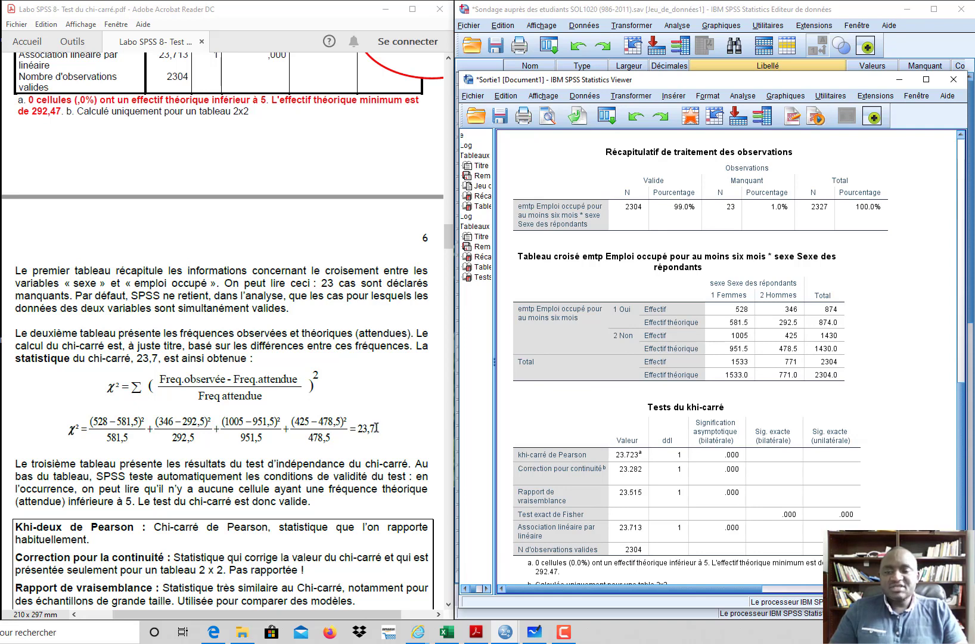
scroll(376, 427, "up", 6)
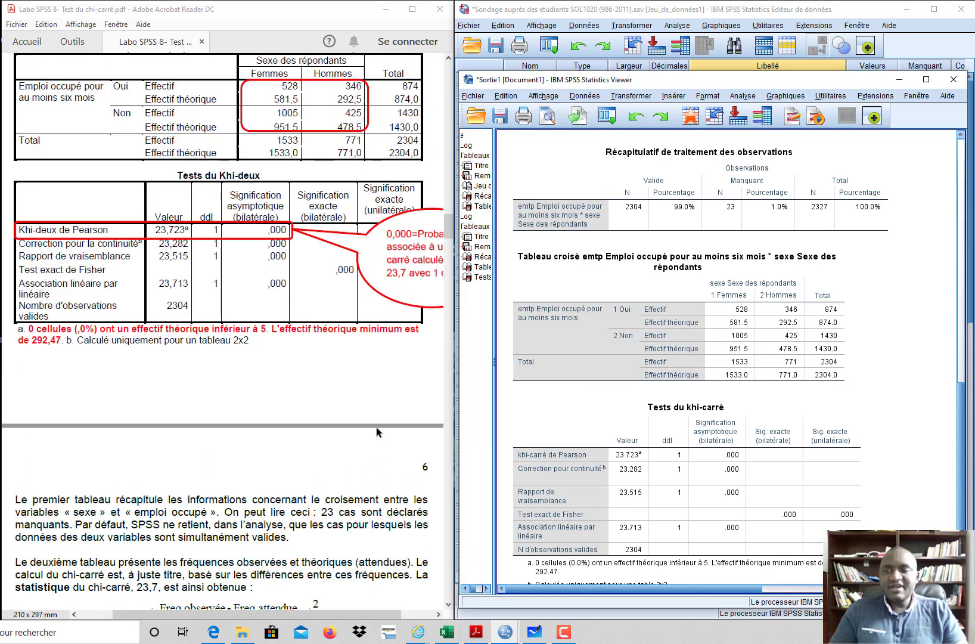
- Activate the Tests du khi-carré table in the output and highlight the Pearson chi-square value
left_click(519, 450)
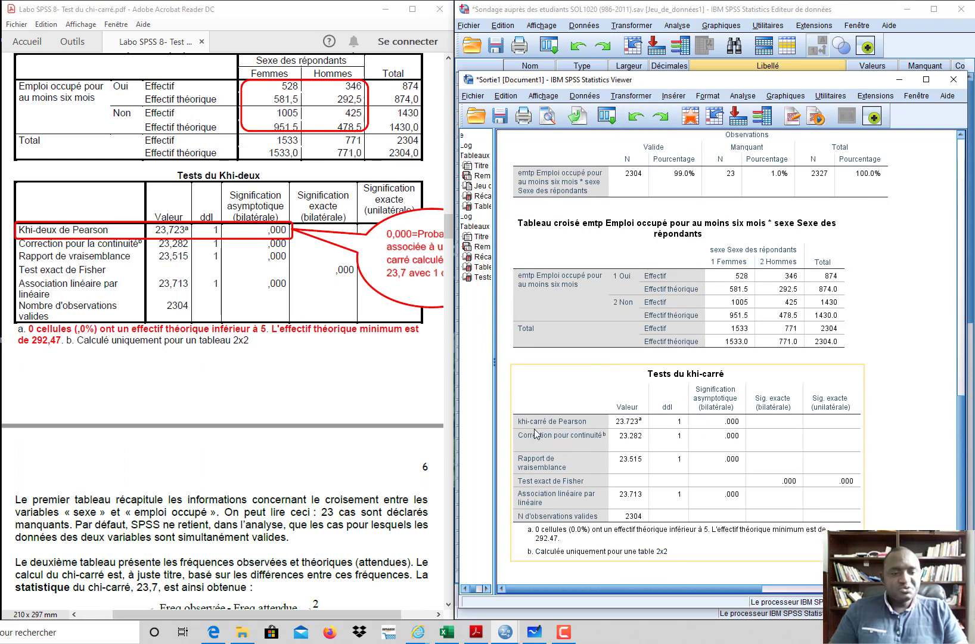
double_click(637, 424)
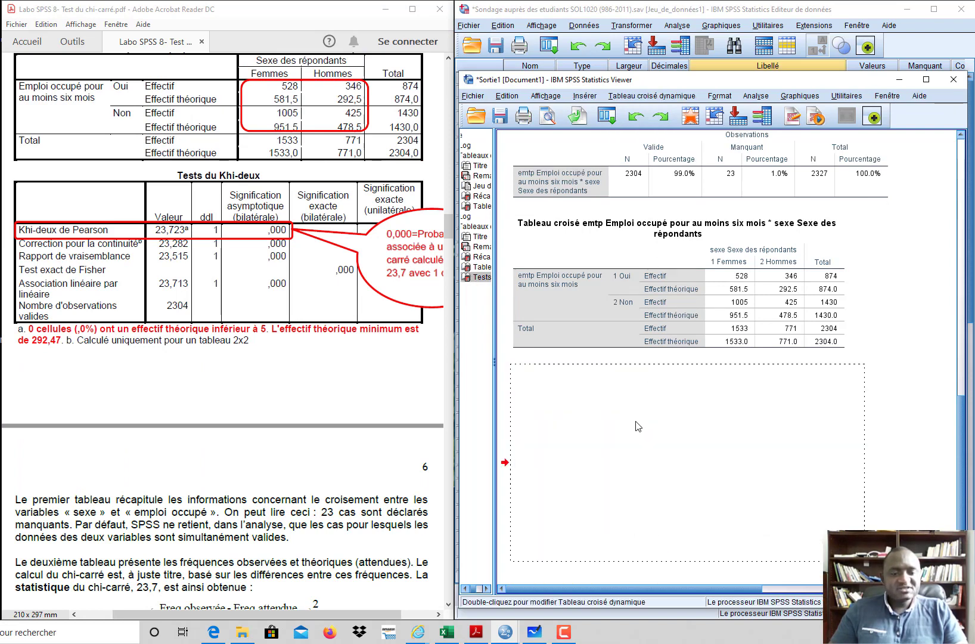
left_click(636, 423)
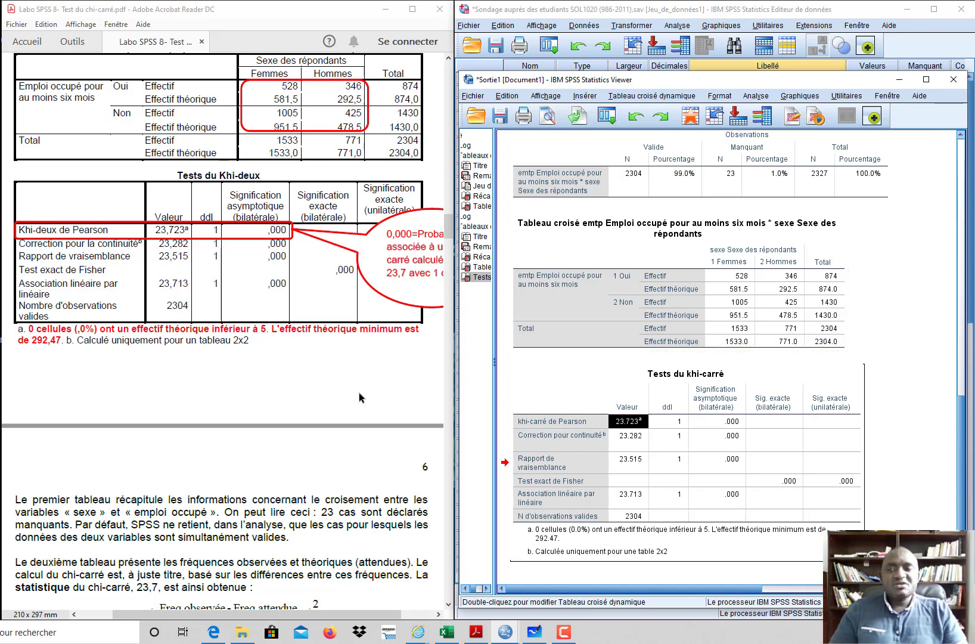
- Read the lab PDF's explanations of the test's validity and each chi-square statistic, and highlight the Pearson row's degrees of freedom (ddl)
scroll(367, 397, "up", 1)
scroll(366, 398, "down", 2)
scroll(366, 397, "down", 2)
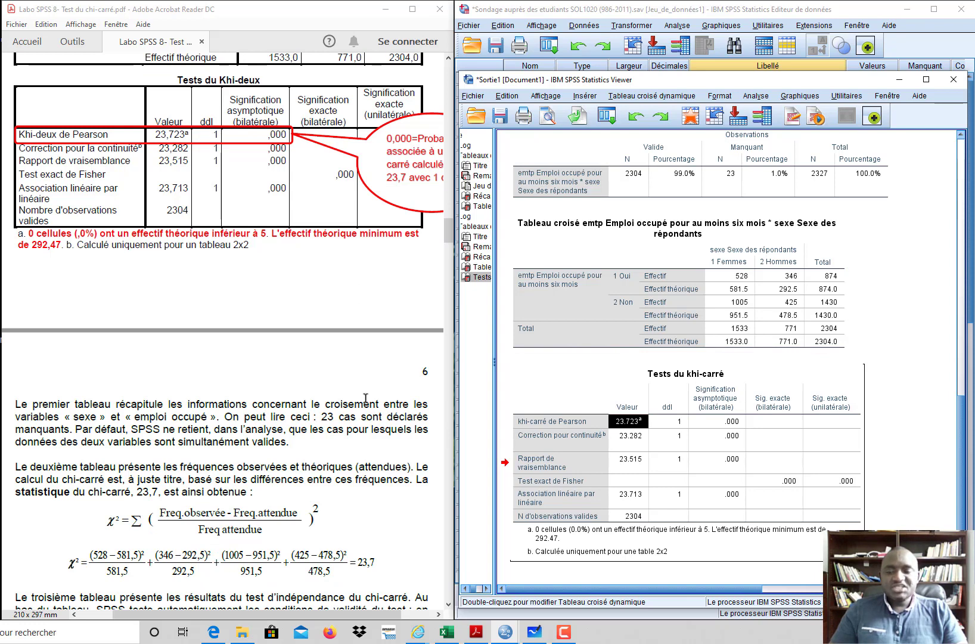
scroll(366, 398, "down", 3)
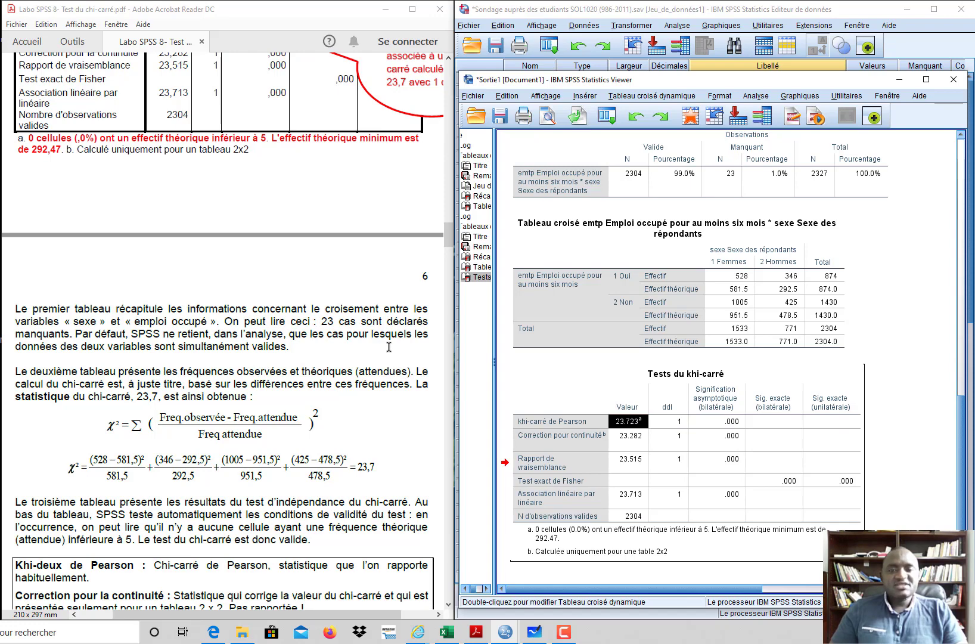
scroll(354, 424, "down", 7)
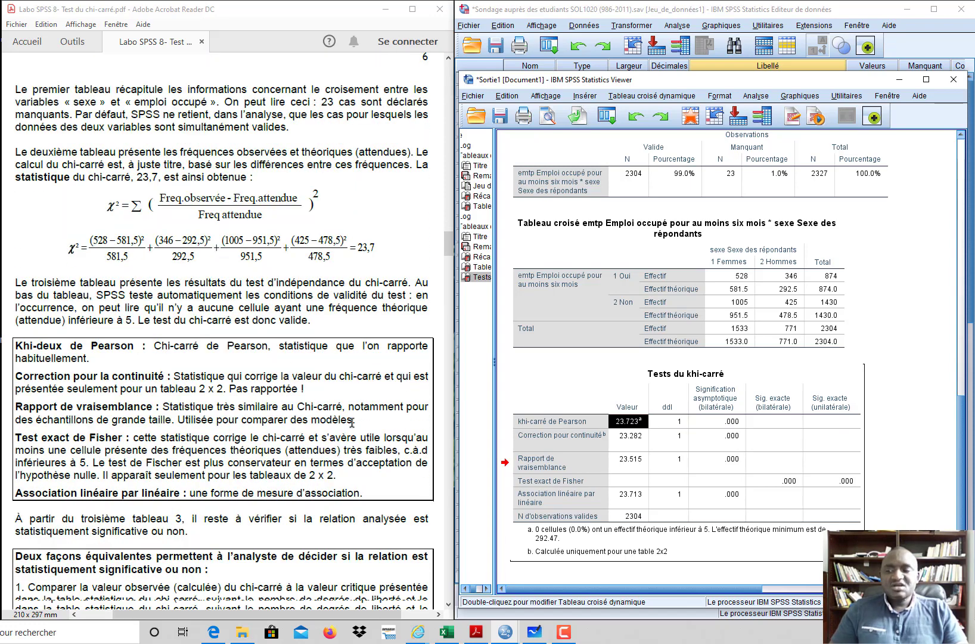
scroll(352, 422, "down", 1)
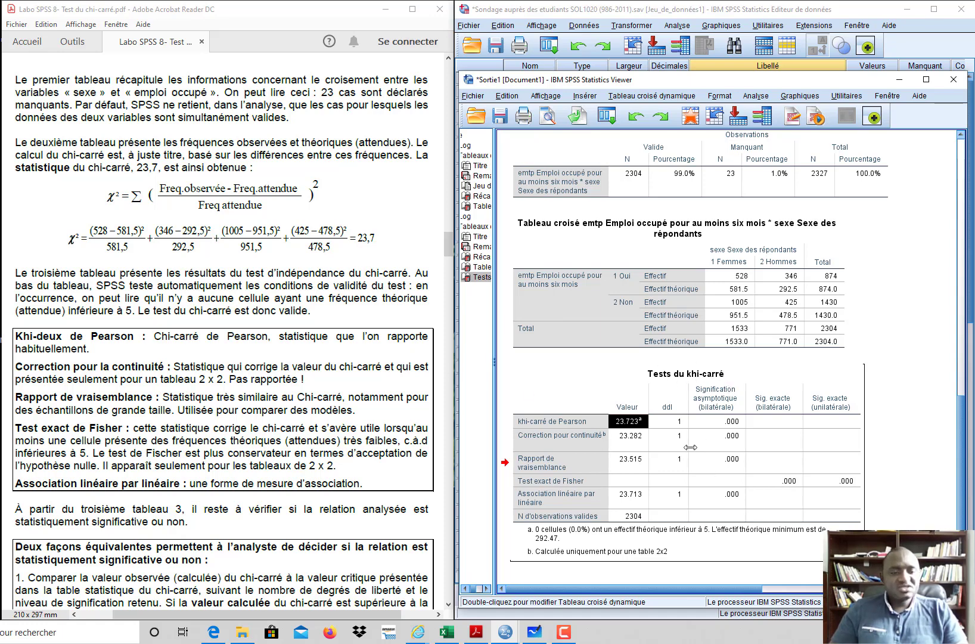
left_click(679, 423)
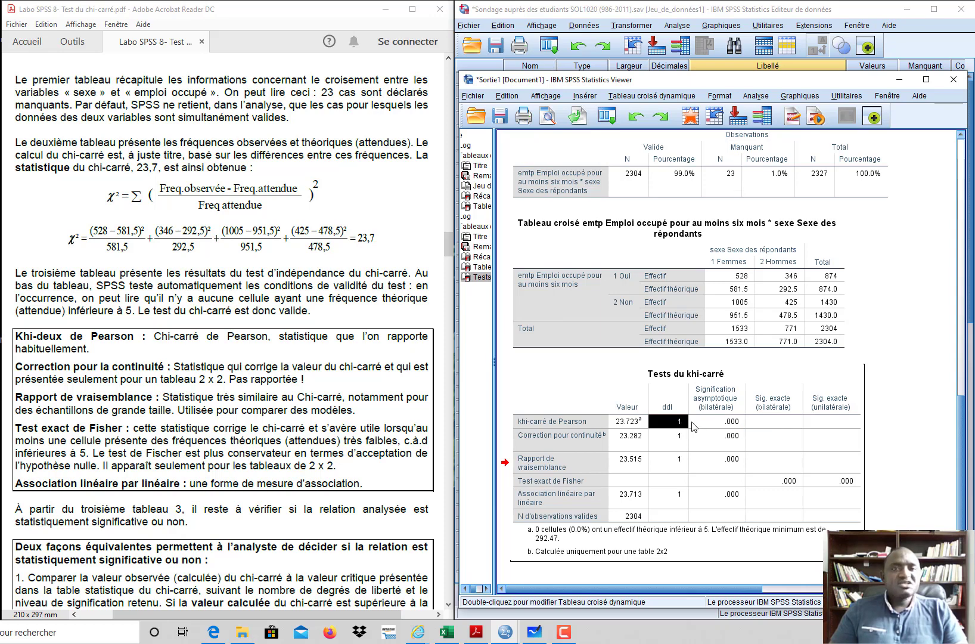
- In the Excel chi-square workbook's Table Chi2 sheet, compute the critical chi-square with α set to .05 and dl to 1
mouse_move(692, 425)
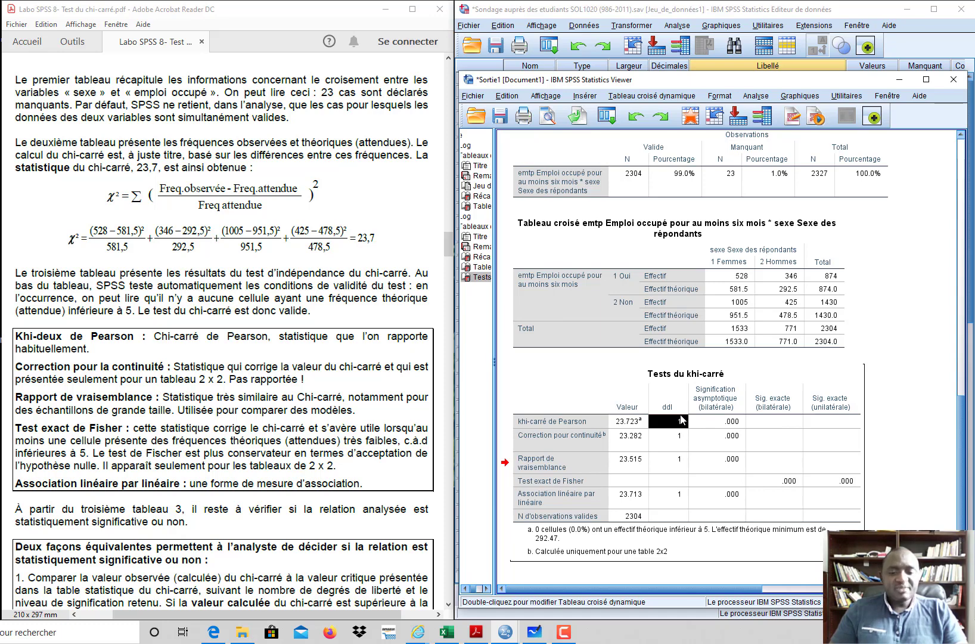
left_click(448, 633)
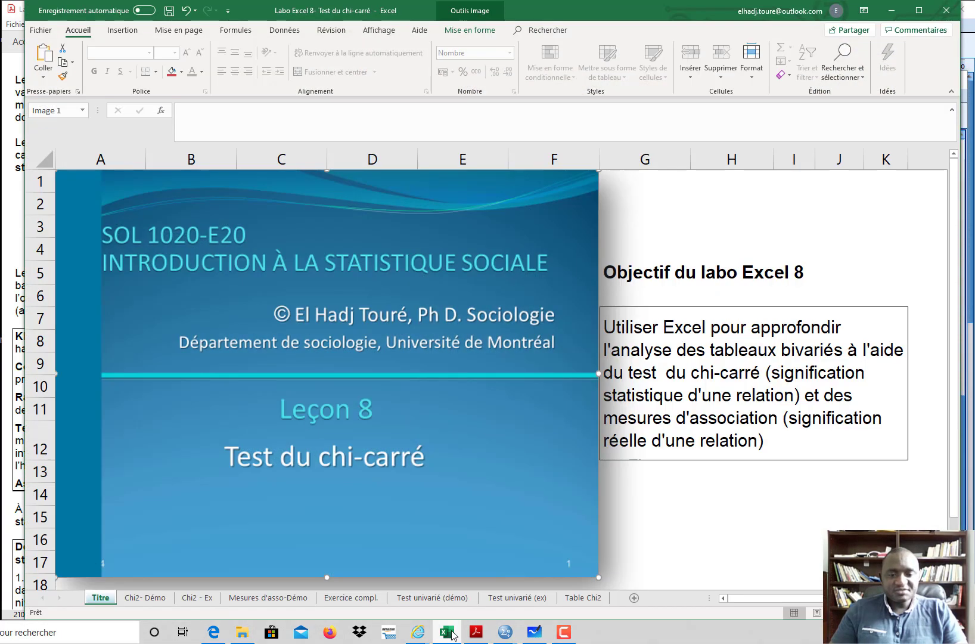
left_click(589, 599)
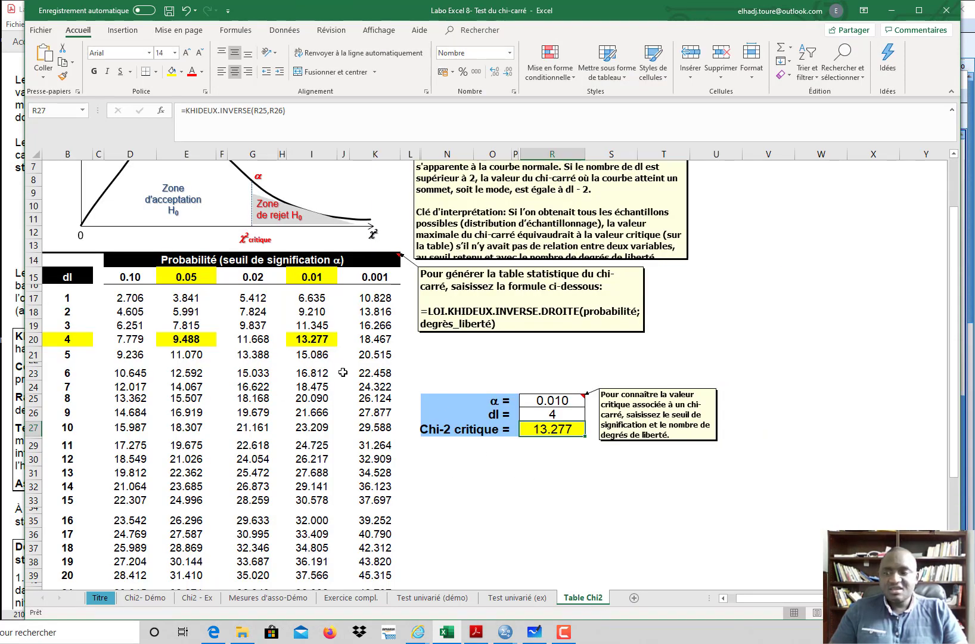
left_click(564, 404)
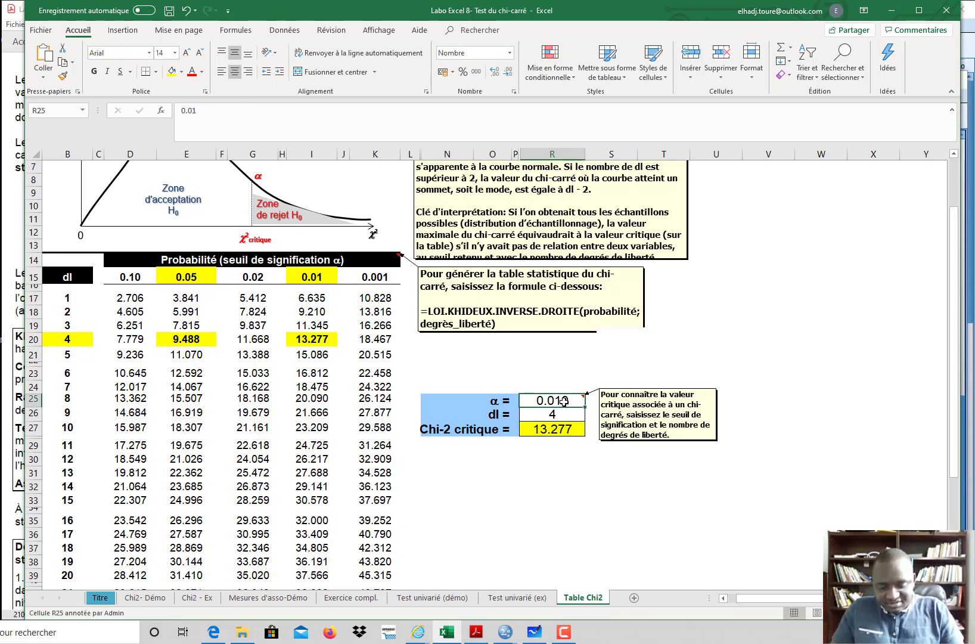
type(".05")
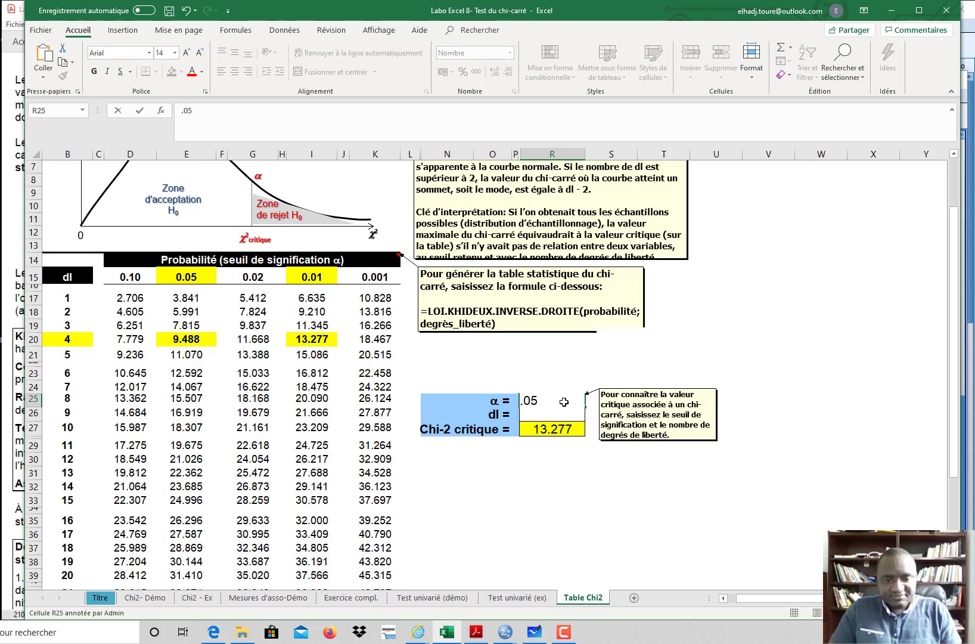
key("Return")
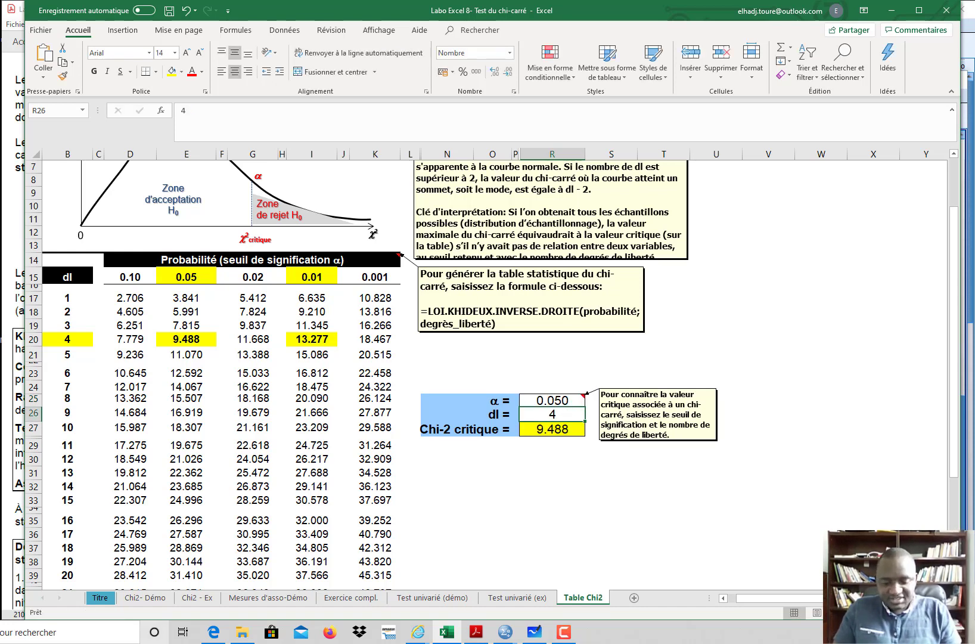
type("1")
key("Return")
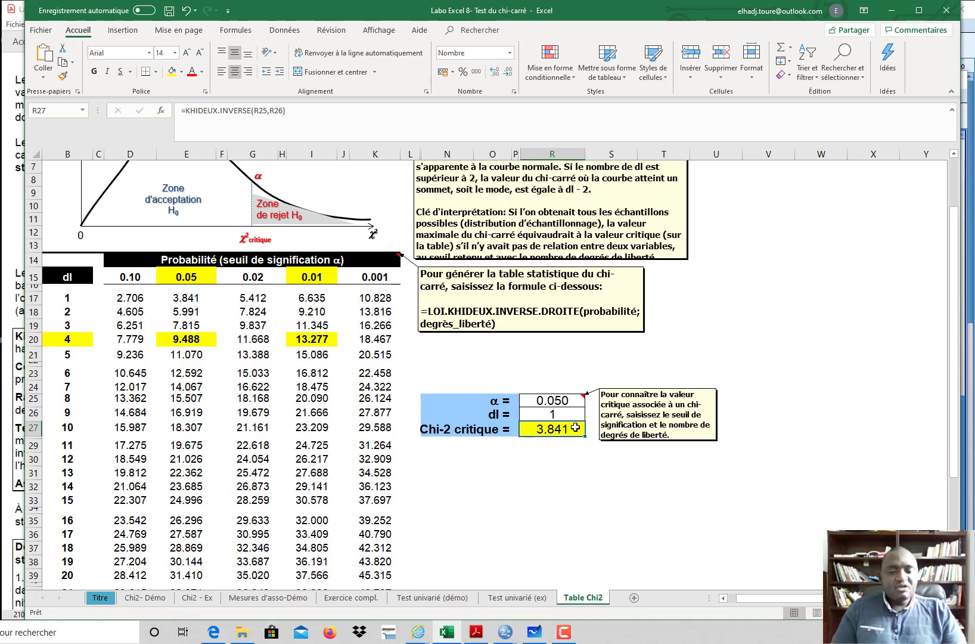
- Set α to .001 in the critical chi-square calculator and select the recalculated Chi-2 critique value
left_click(555, 400)
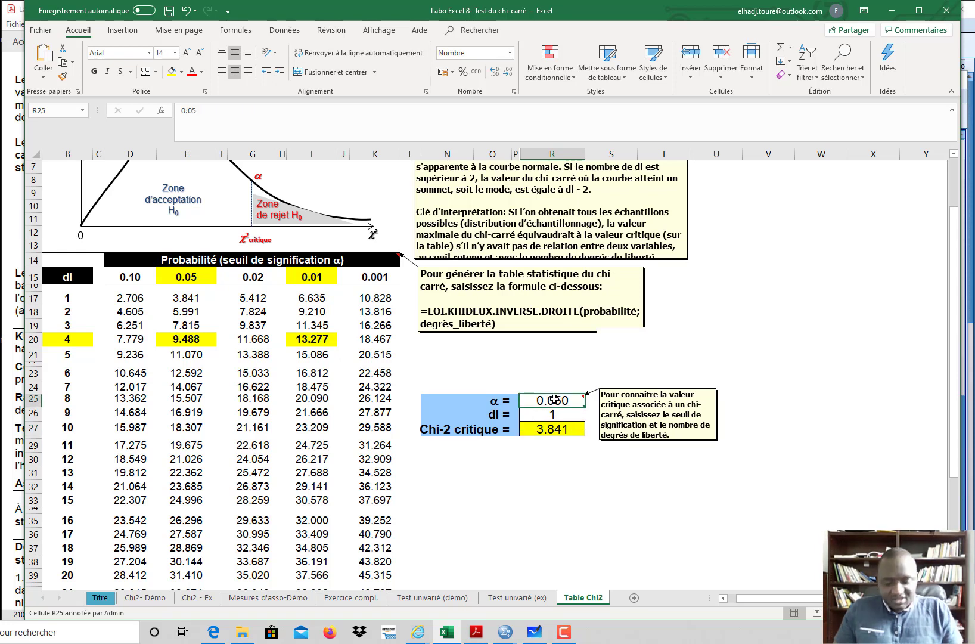
type(".00")
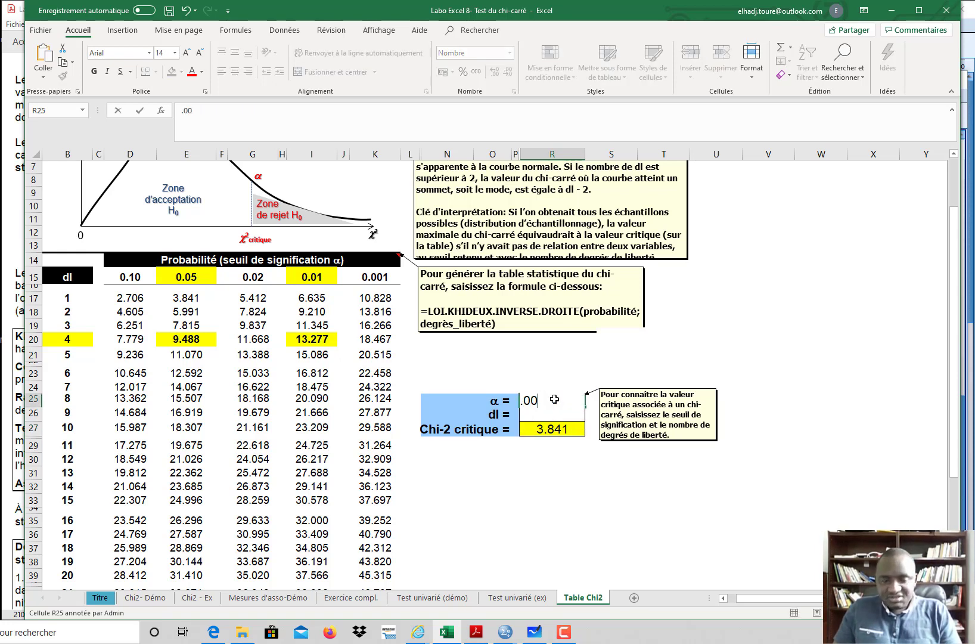
type("1")
key("Return")
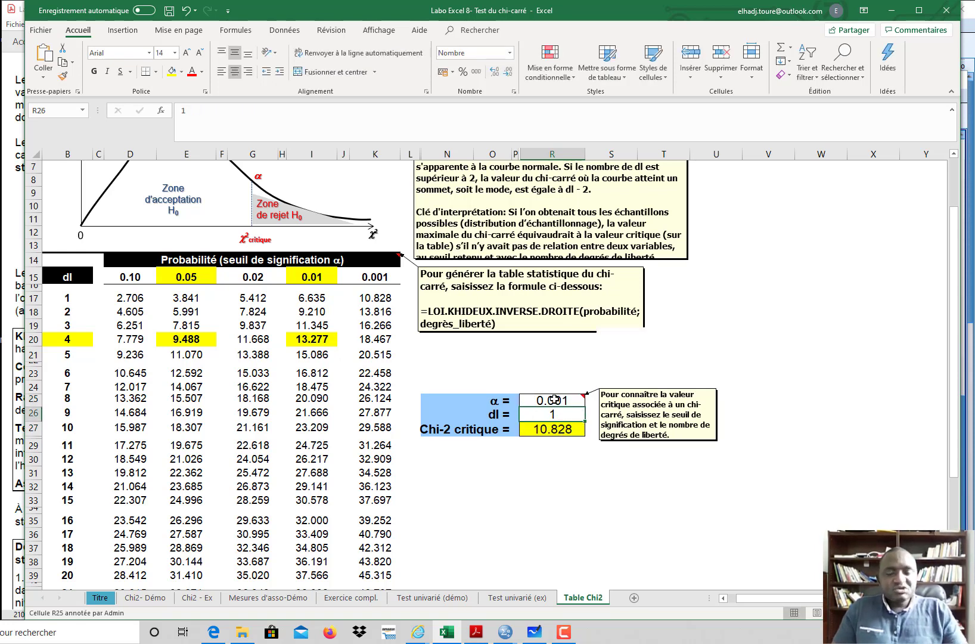
left_click(561, 431)
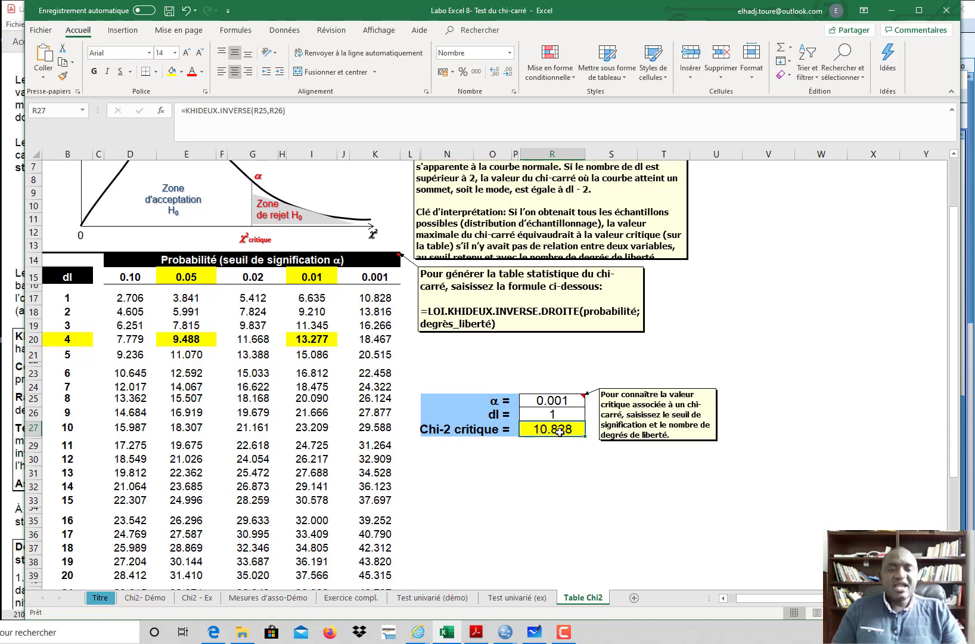
- Highlight the Pearson chi-square value in the SPSS output and compare it with the critical value in the Excel workbook
left_click(892, 10)
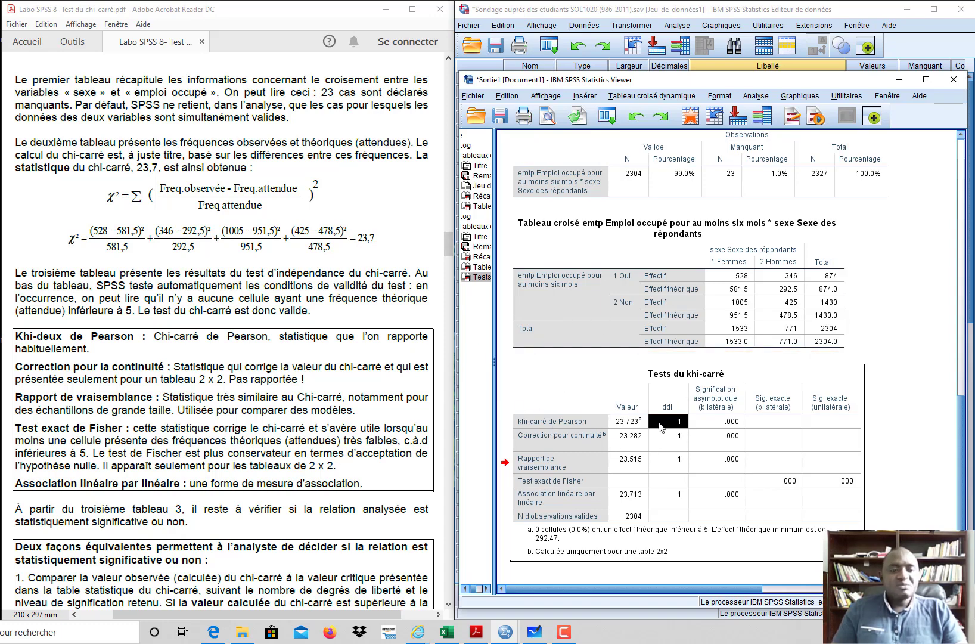
left_click(623, 426)
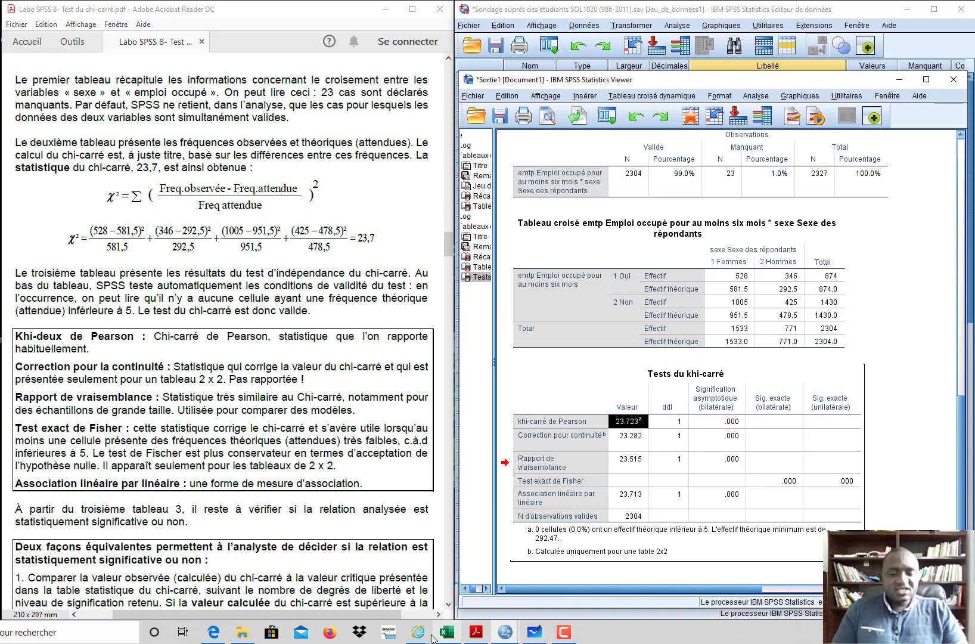
mouse_move(433, 638)
left_click(489, 572)
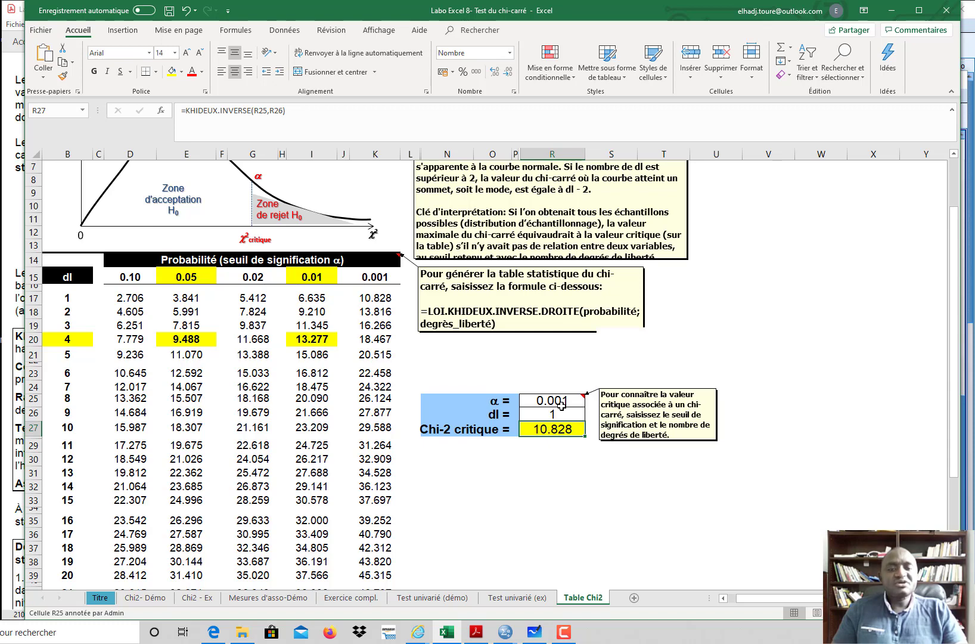
- Switch to Microsoft Whiteboard and handwrite the heading "Rejet Ho" with the black pen
left_click(525, 632)
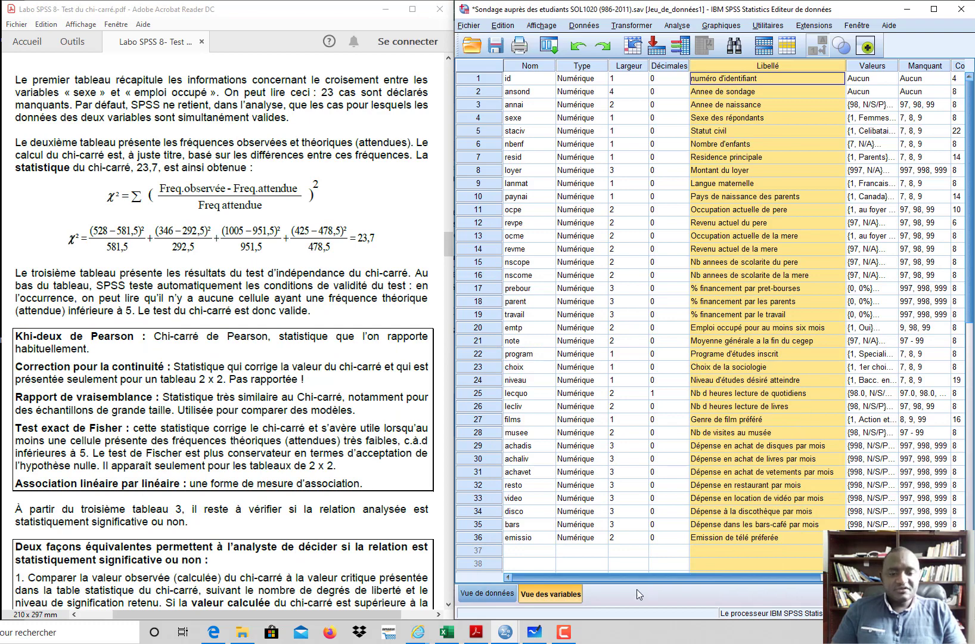
left_click(535, 634)
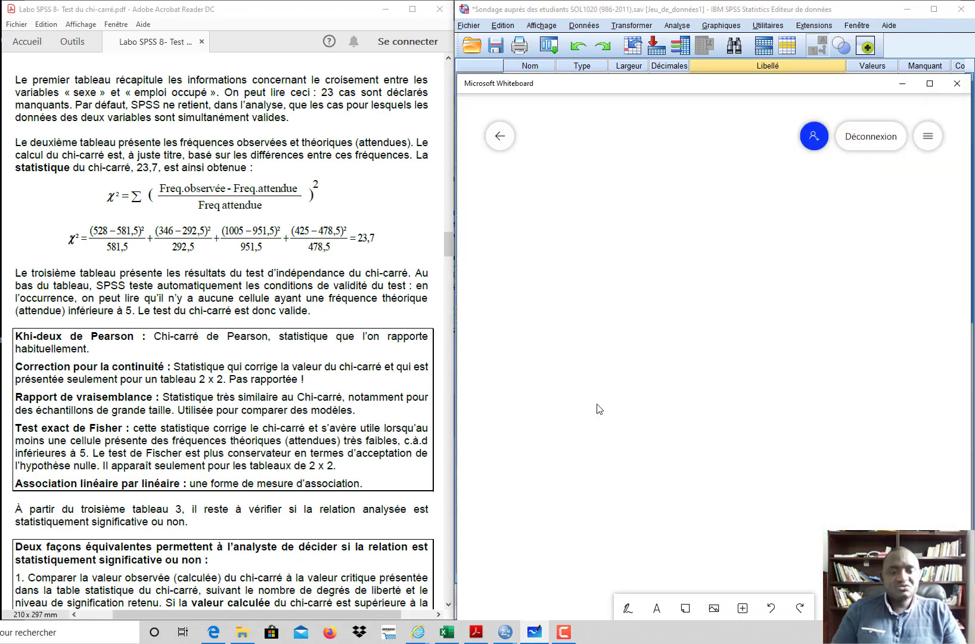
left_click(627, 608)
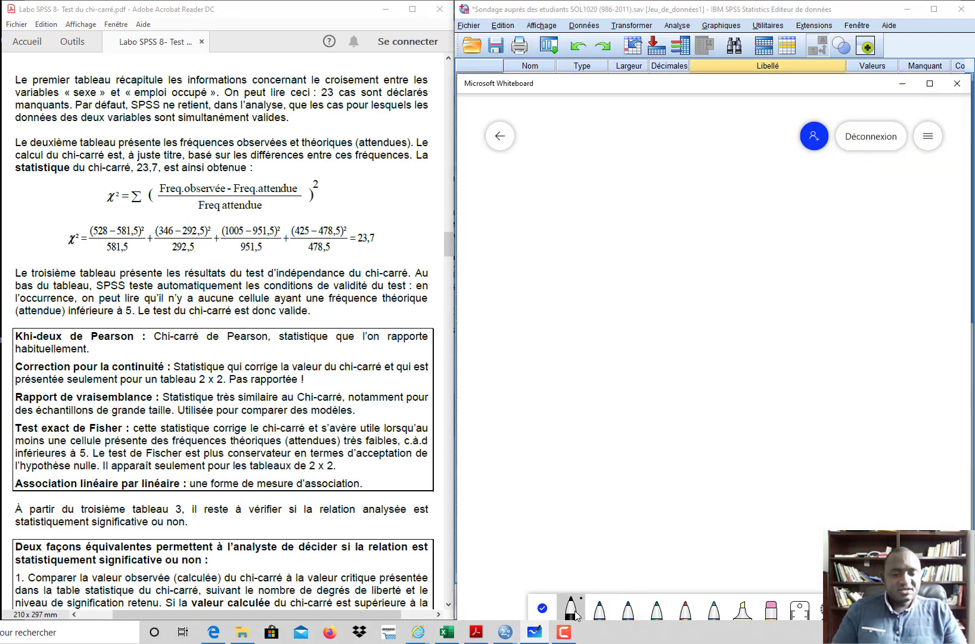
left_click(576, 611)
left_click(603, 589)
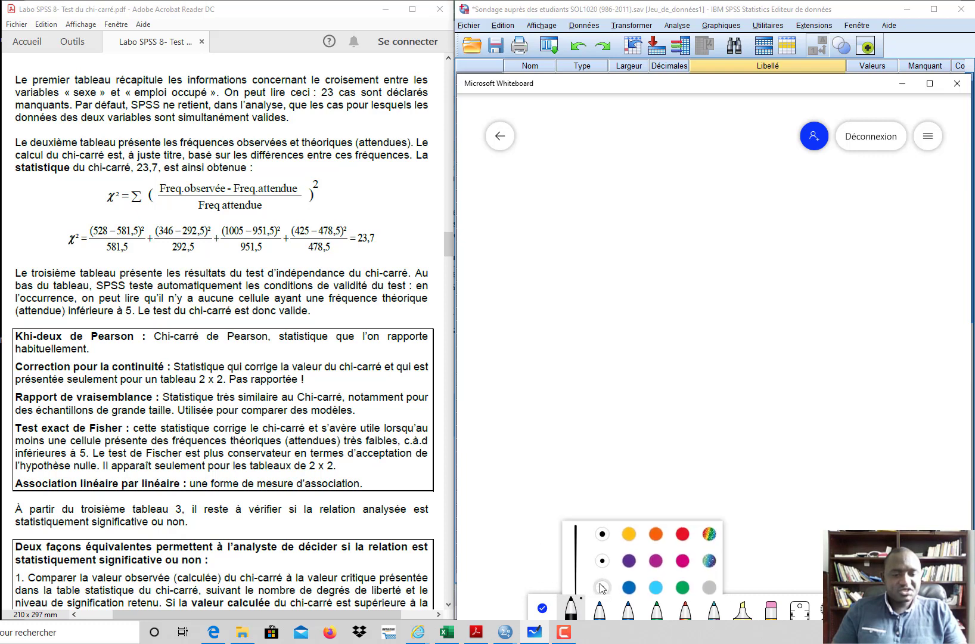
mouse_move(525, 178)
left_mouse_down()
mouse_move(523, 208)
mouse_move(531, 175)
mouse_move(543, 206)
mouse_move(557, 204)
mouse_move(545, 223)
mouse_move(581, 204)
left_mouse_up()
mouse_move(590, 180)
left_mouse_down()
mouse_move(588, 207)
mouse_move(586, 189)
mouse_move(600, 185)
mouse_move(627, 219)
mouse_move(645, 225)
mouse_move(641, 202)
mouse_move(658, 219)
mouse_move(669, 213)
left_mouse_up()
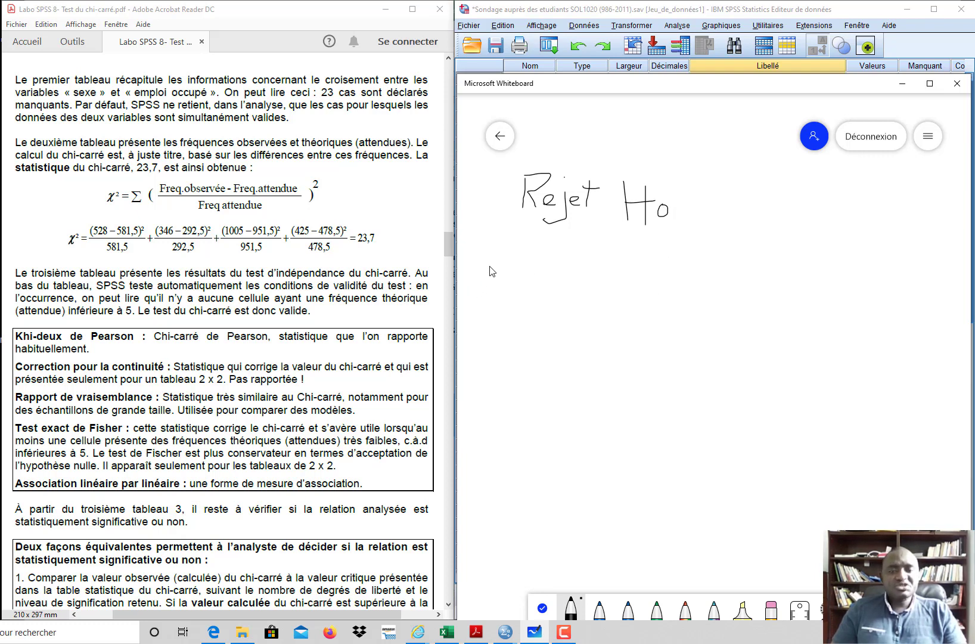
- Begin handwriting the first numbered rejection condition, "1/" and the start of the x, beneath the whiteboard heading
left_click_drag(491, 262, 487, 299)
mouse_move(541, 268)
left_mouse_down()
mouse_move(549, 268)
mouse_move(539, 290)
left_mouse_up()
left_click_drag(554, 268, 571, 267)
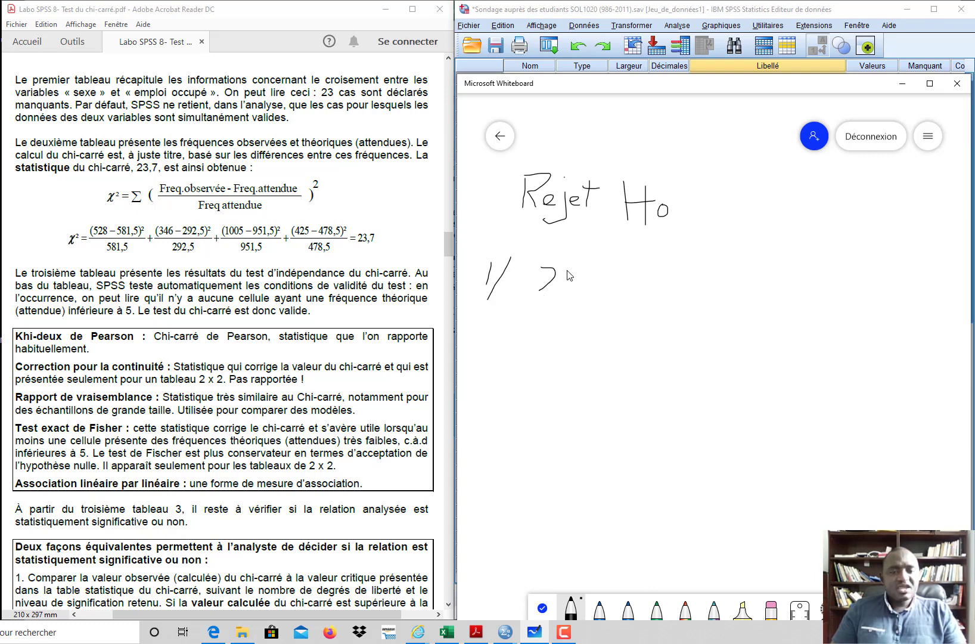
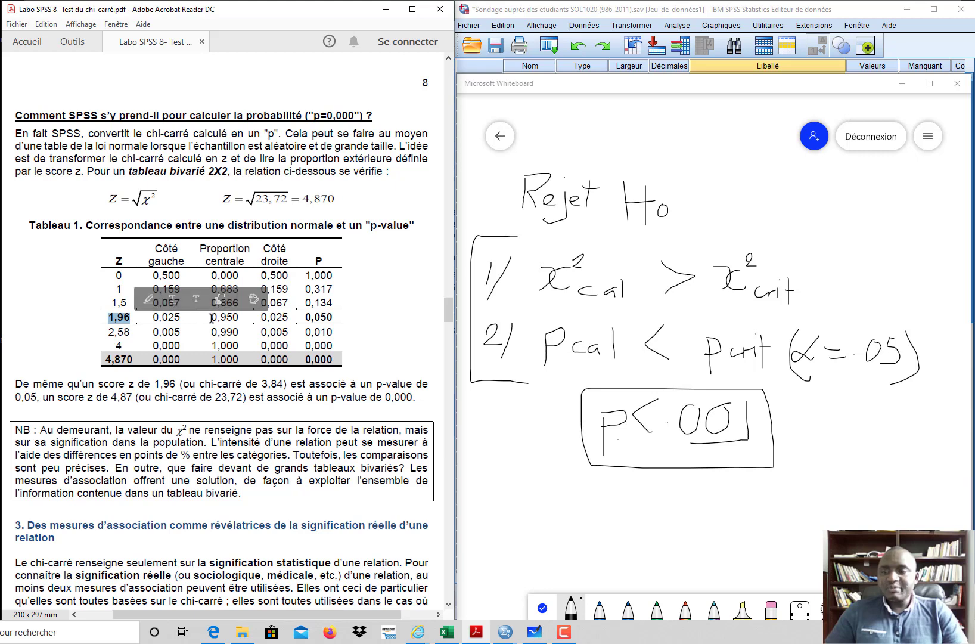
- Highlight the central proportion, both tail proportions, z score and P value of the 1,96 row in the PDF's Tableau 1
left_click_drag(212, 317, 243, 319)
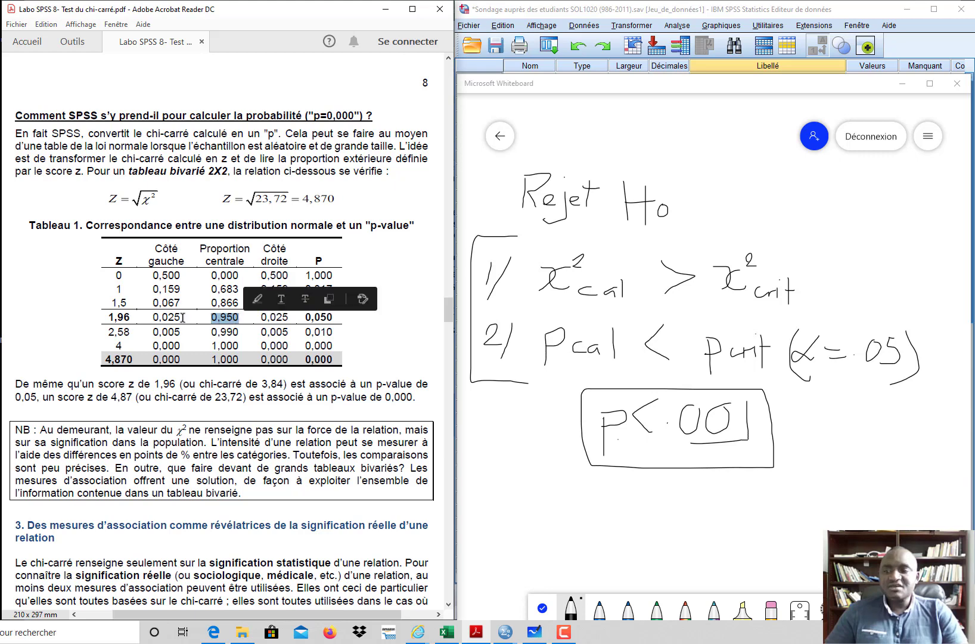
left_click_drag(180, 317, 153, 318)
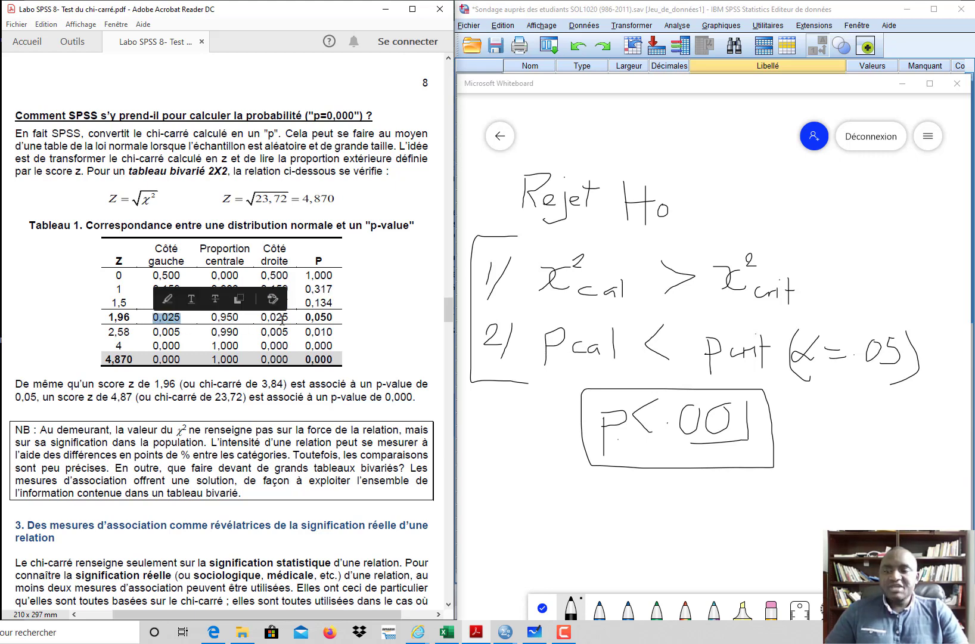
left_click_drag(289, 317, 261, 317)
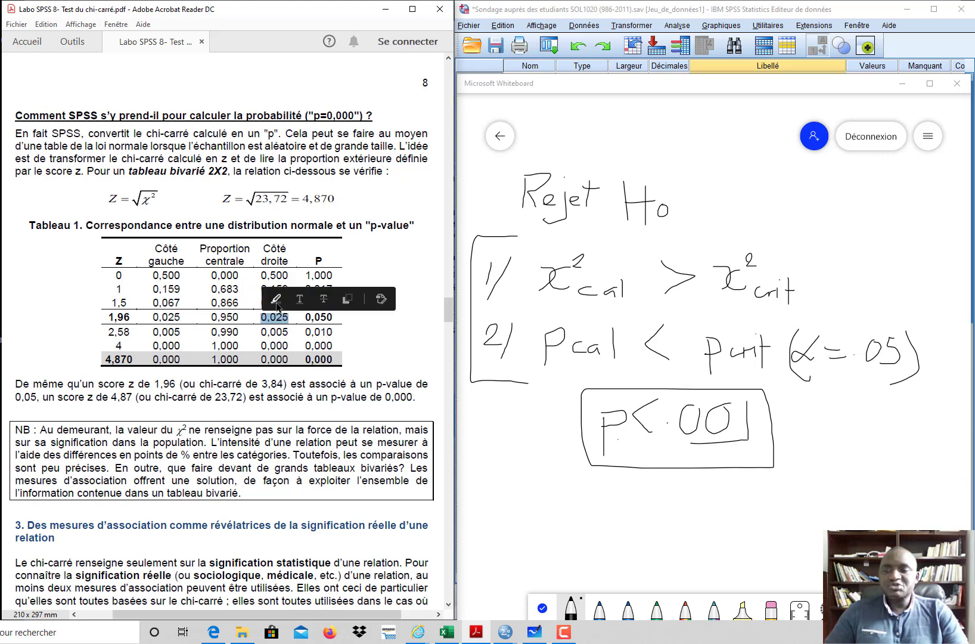
left_click_drag(304, 317, 339, 318)
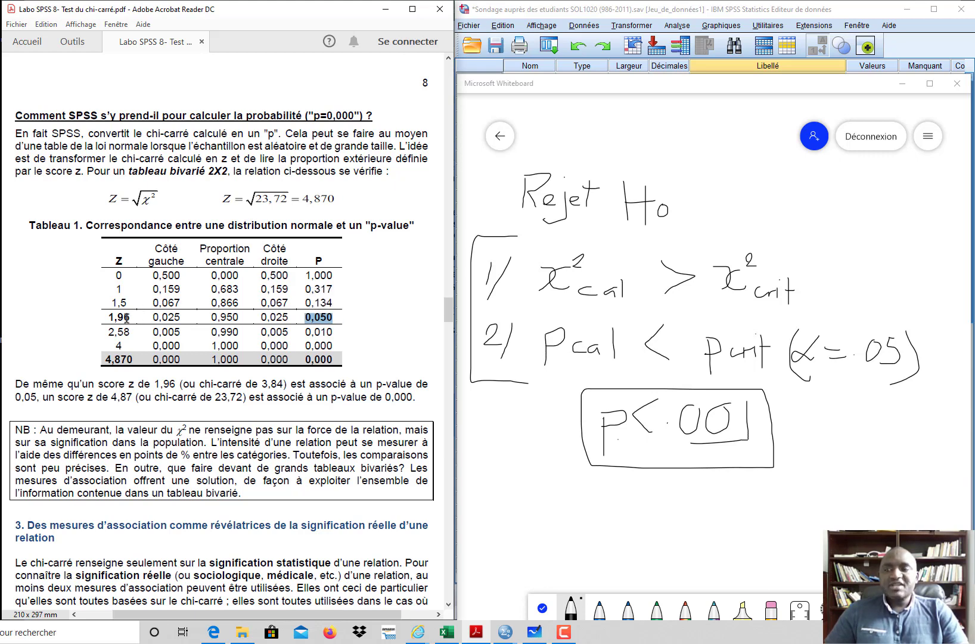
left_click_drag(130, 318, 107, 318)
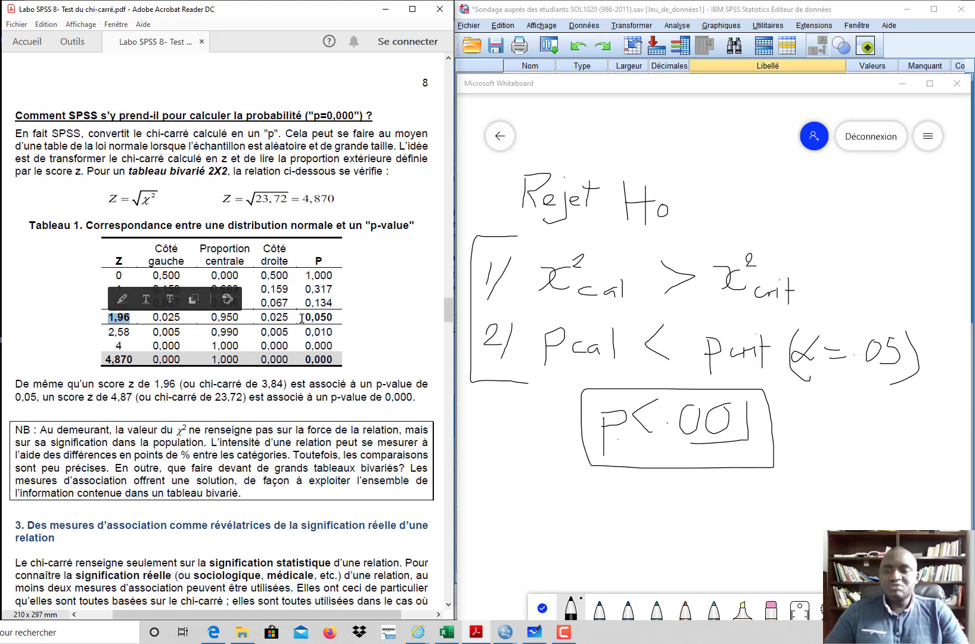
left_click_drag(305, 318, 333, 316)
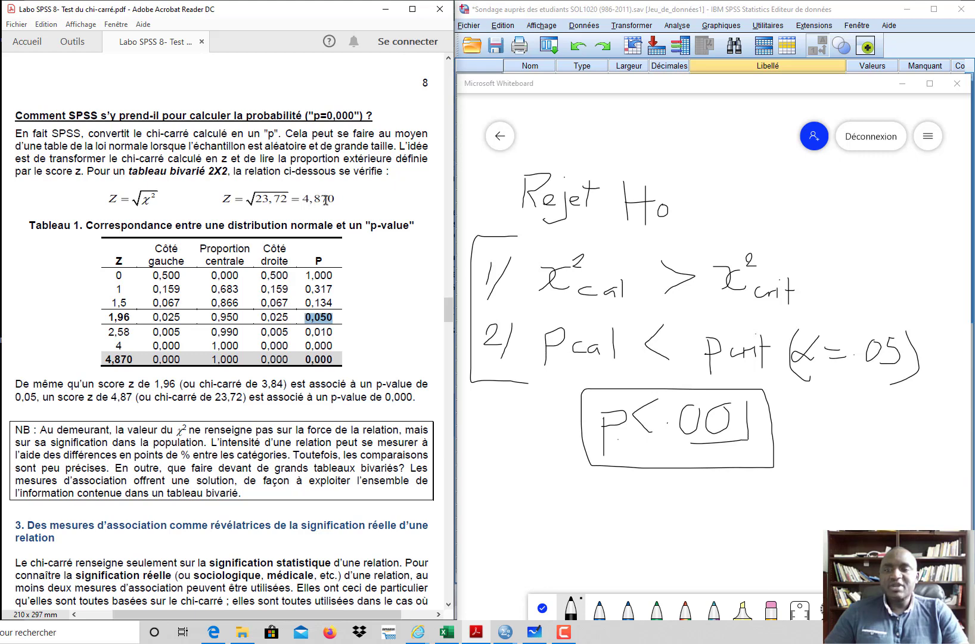
- Highlight the z score, central proportion and P value of the 4,870 row in the PDF's Tableau 1
left_click_drag(106, 359, 139, 359)
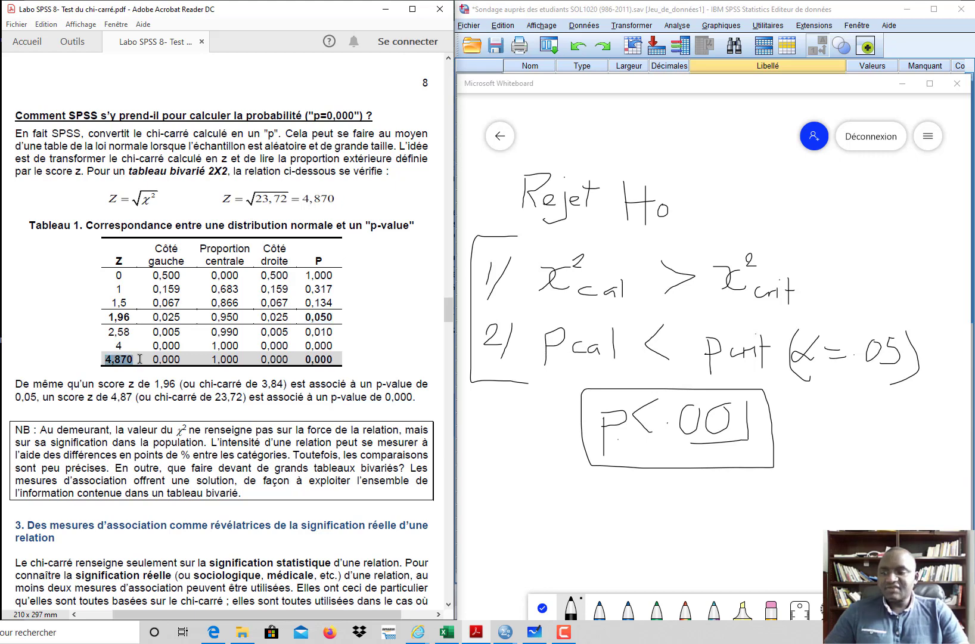
left_click(214, 359)
left_click_drag(214, 359, 241, 360)
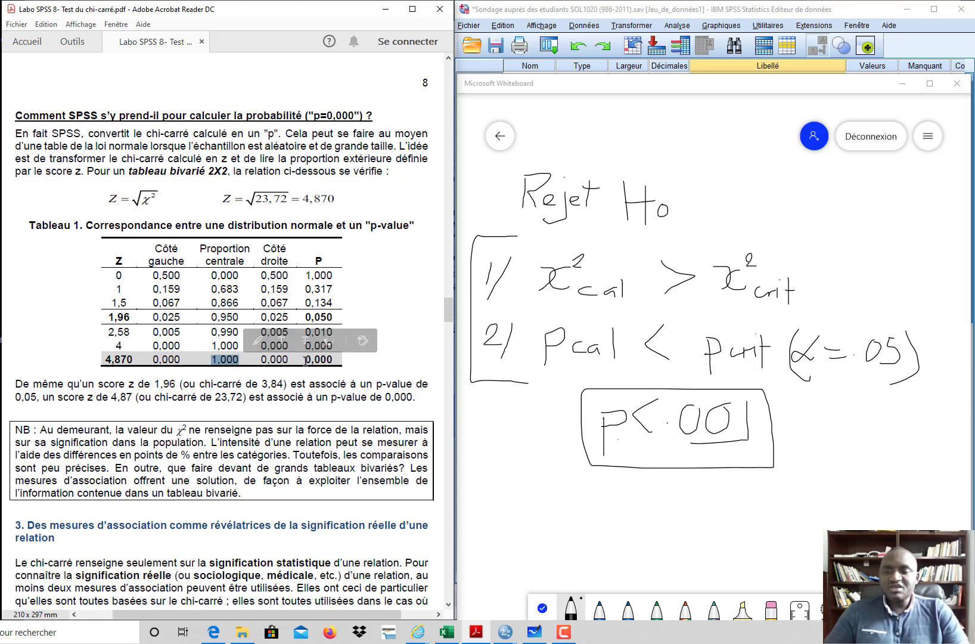
left_click_drag(305, 360, 336, 360)
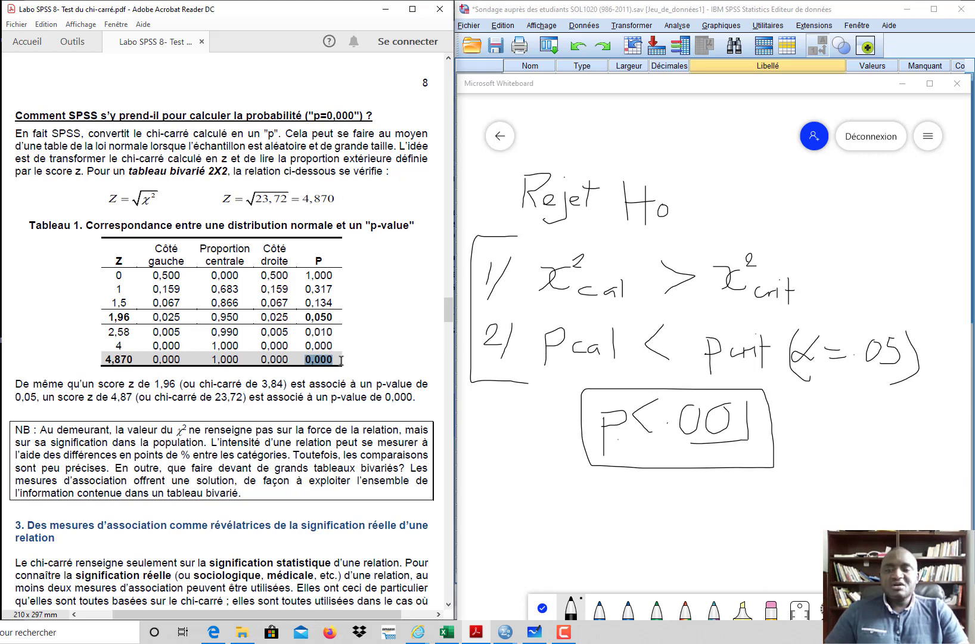
left_click(334, 361)
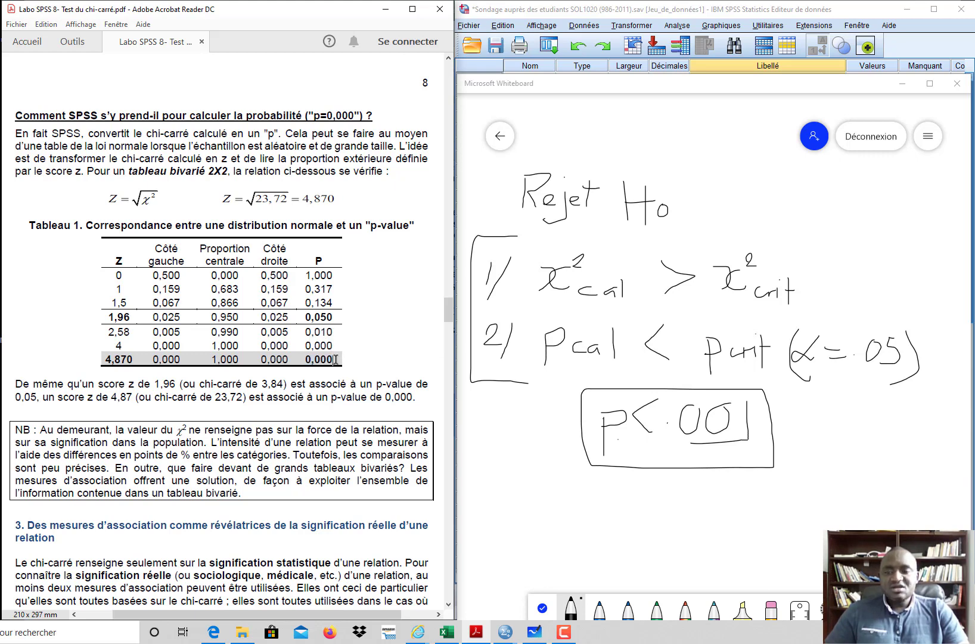
double_click(321, 360)
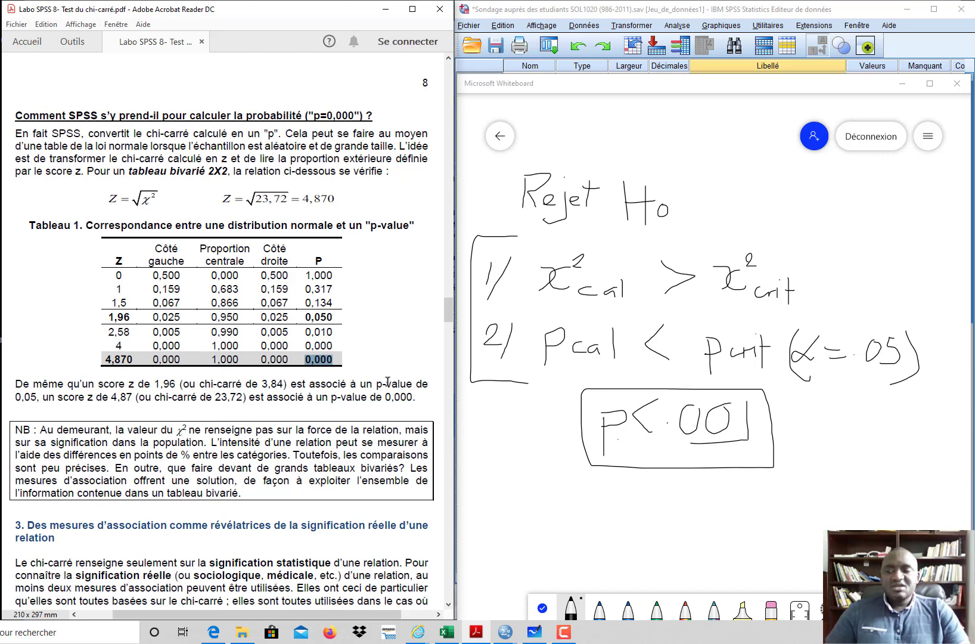
- Bring section 3 on association measures and its interpretation grid into view in the lab PDF, and minimise the whiteboard
scroll(330, 412, "down", 5)
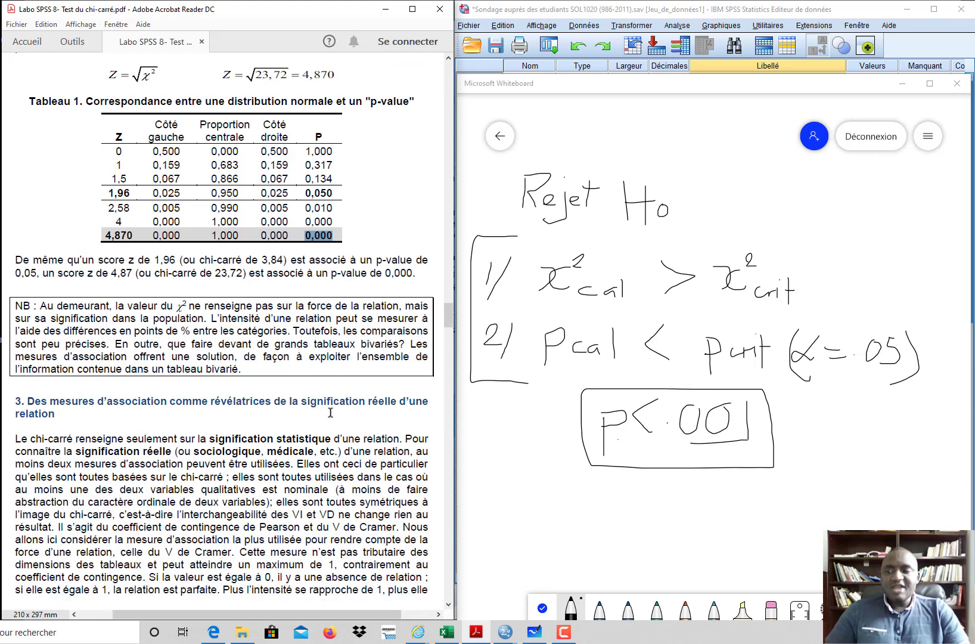
scroll(331, 413, "down", 3)
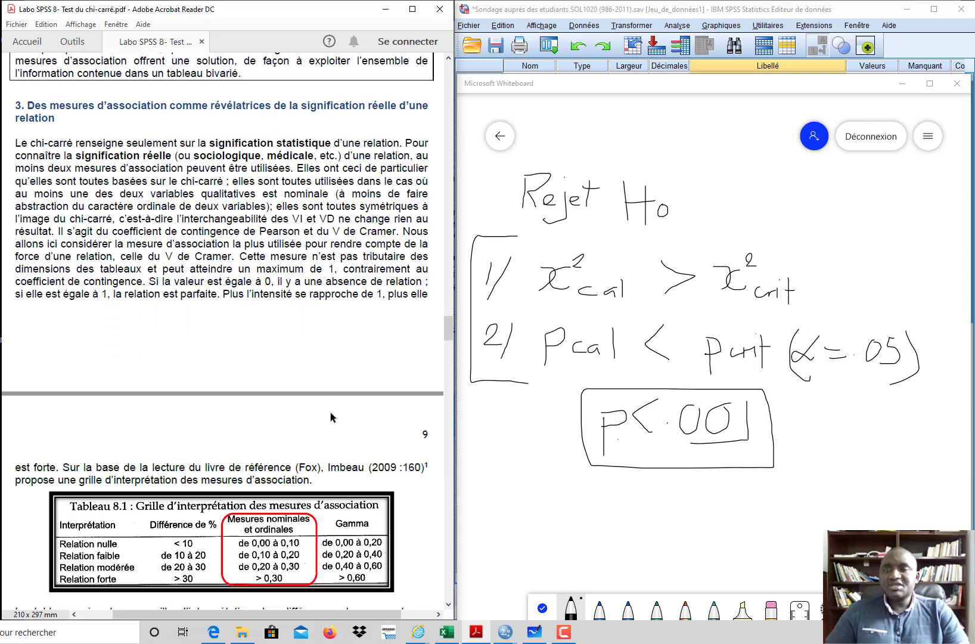
left_click(903, 84)
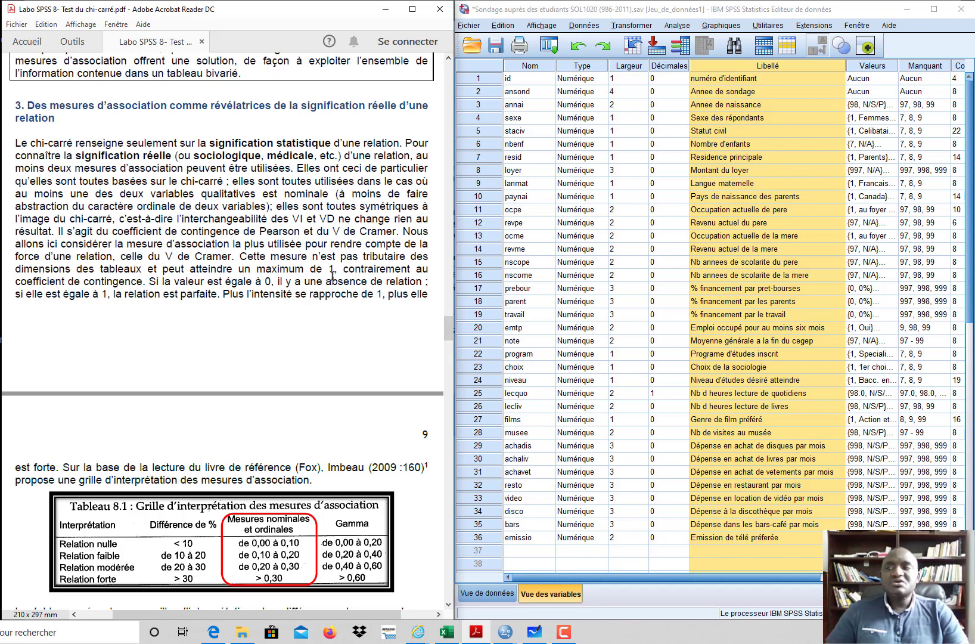
- Read the lab PDF's association-measures grid, Tableau 8.1, and the crosstab procedure for requesting Phi and V de Cramer
scroll(333, 275, "down", 1)
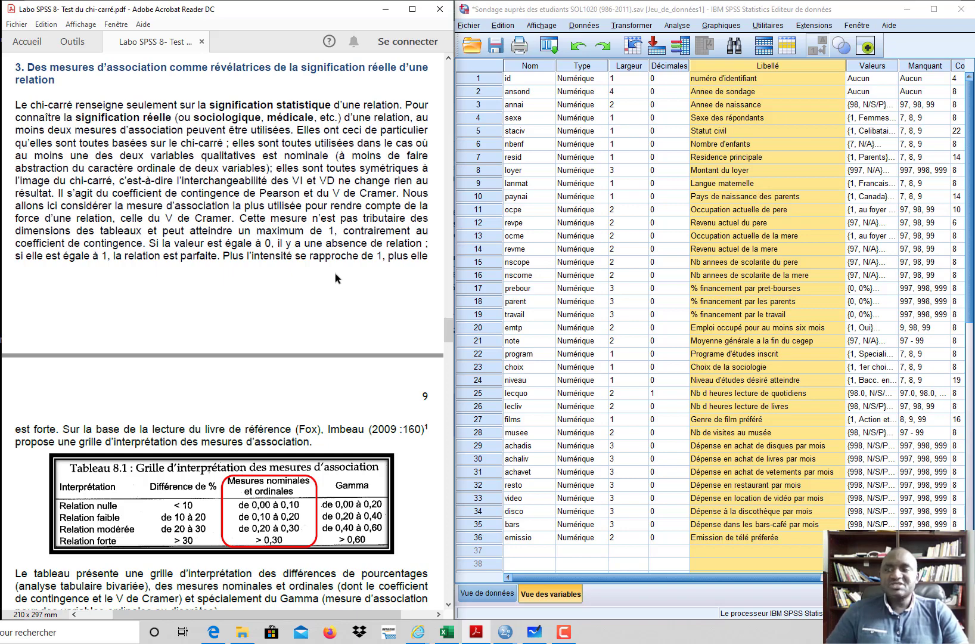
scroll(336, 276, "down", 3)
scroll(335, 273, "down", 3)
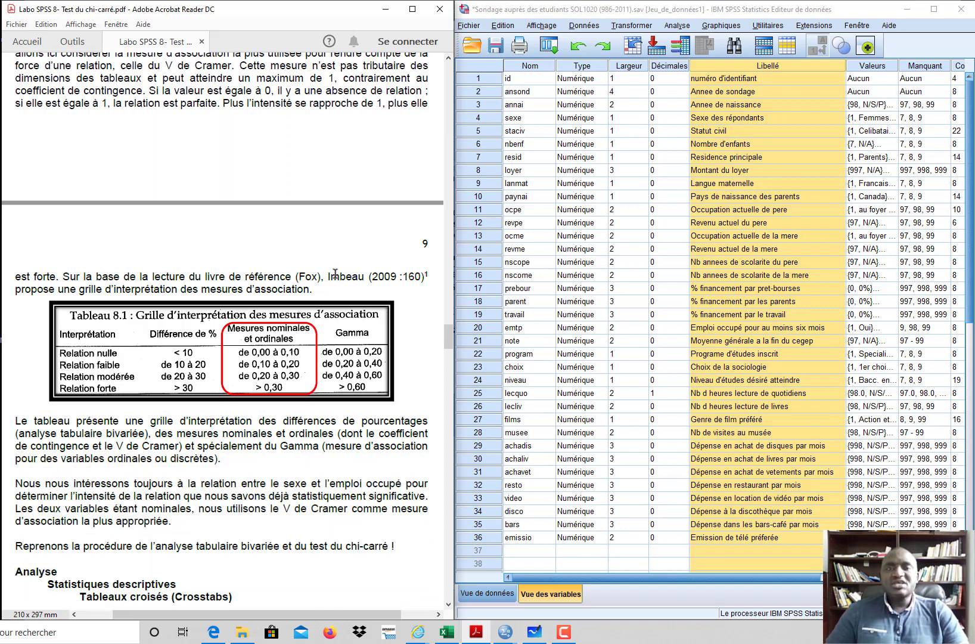
scroll(335, 273, "down", 2)
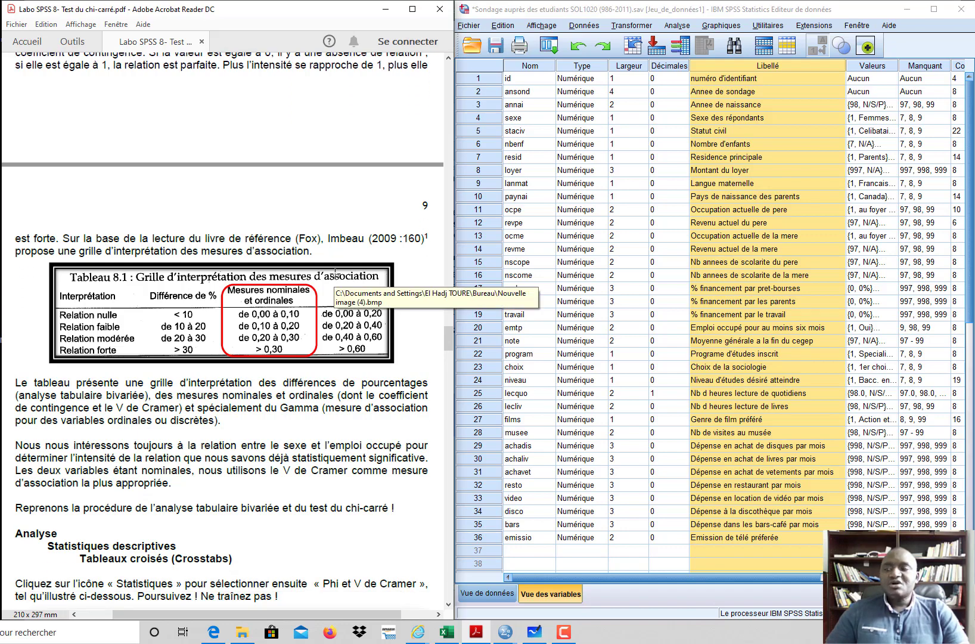
scroll(336, 273, "down", 10)
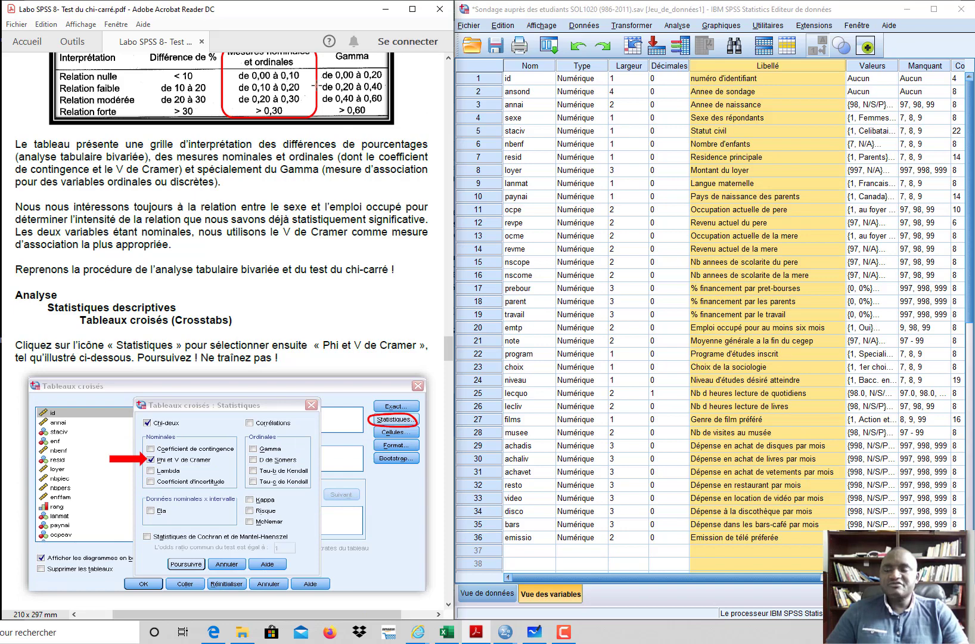
scroll(332, 286, "down", 4)
scroll(332, 286, "down", 2)
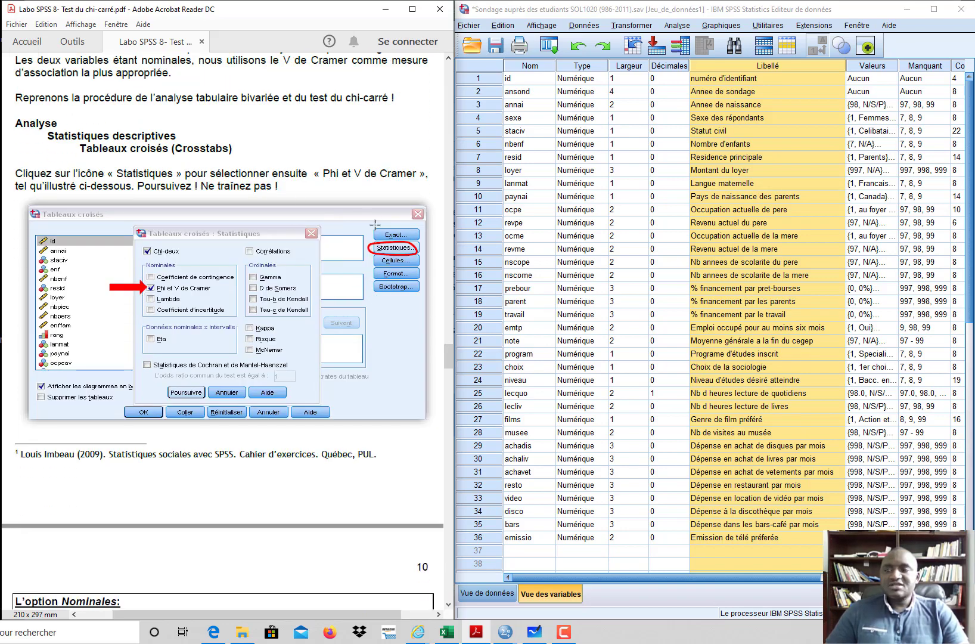
scroll(374, 225, "down", 1)
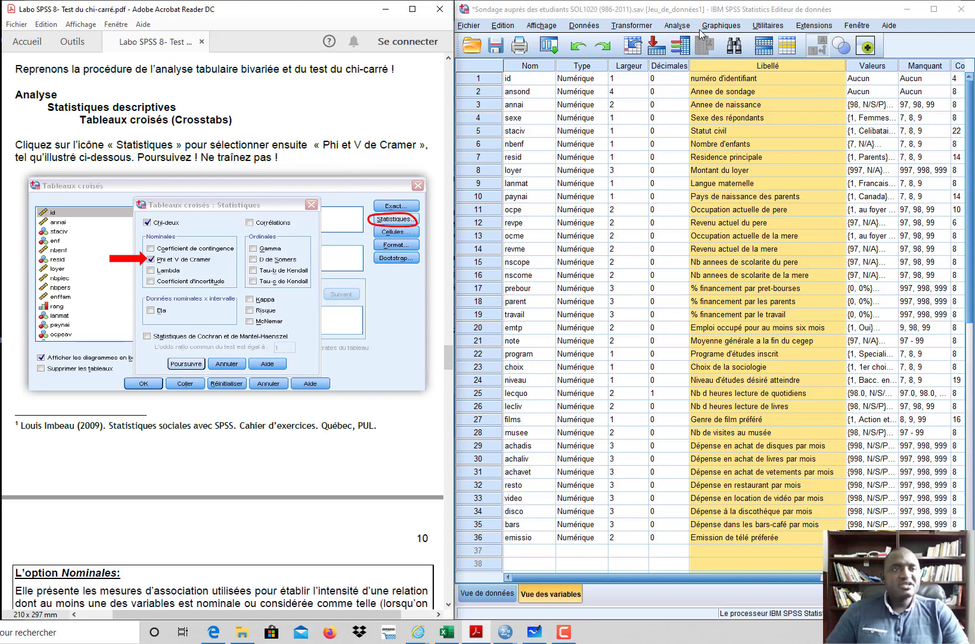
- Reopen the emtp by sexe crosstab setup and add Phi et V de Cramer to its statistics, alongside Khi-carré
left_click(678, 25)
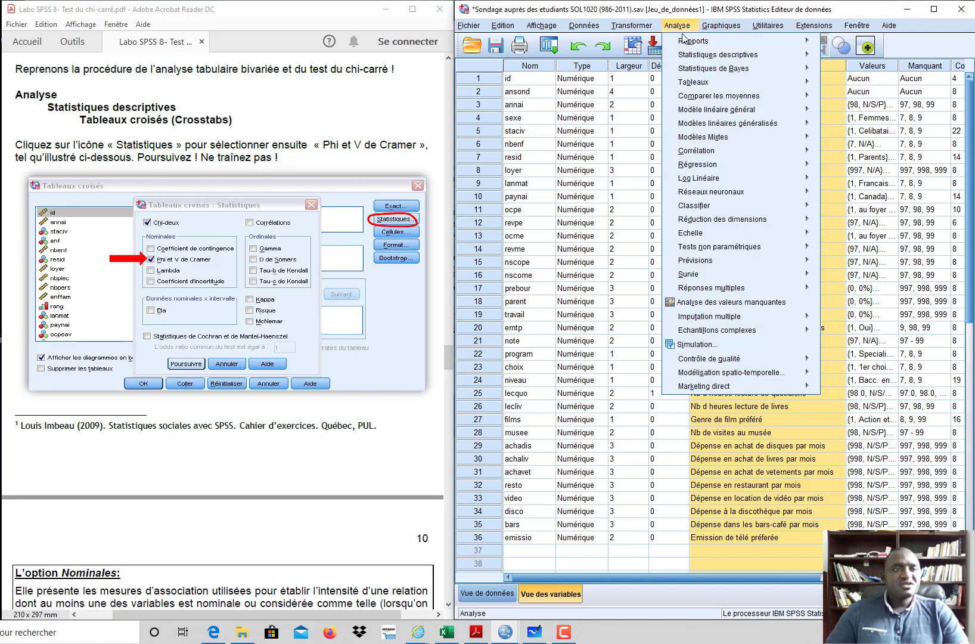
mouse_move(694, 54)
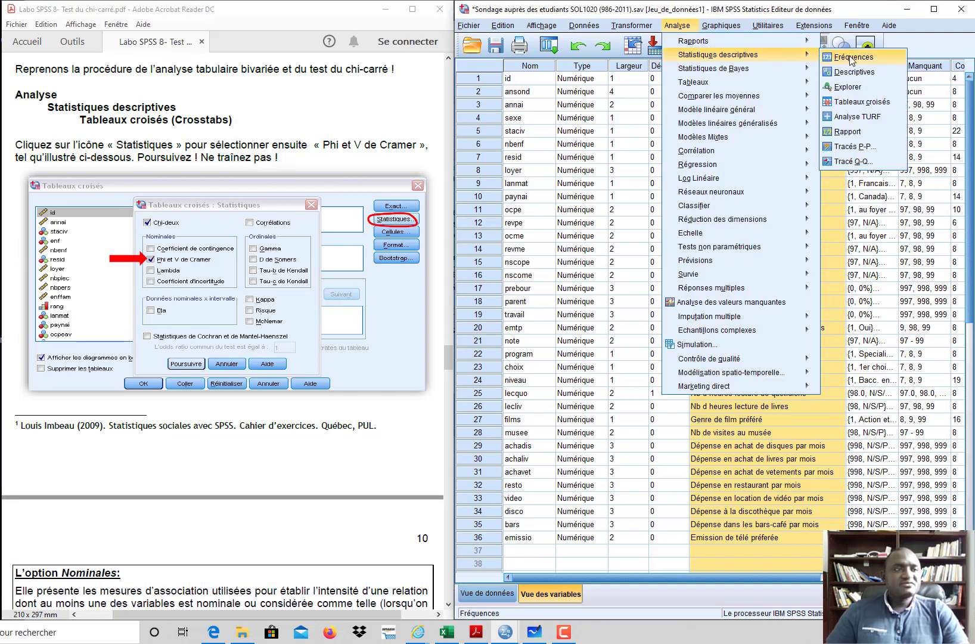
left_click(861, 102)
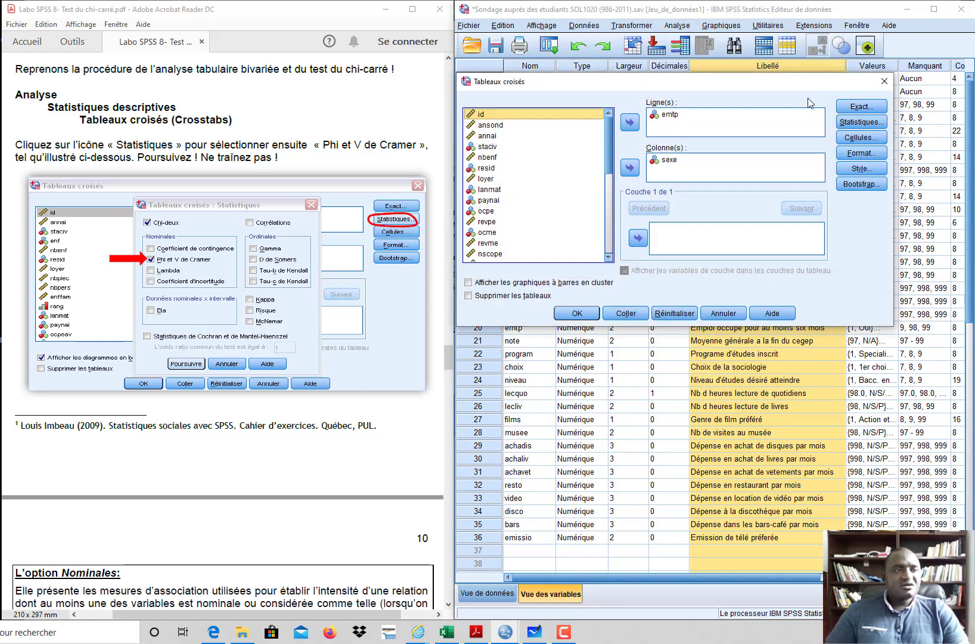
left_click(872, 125)
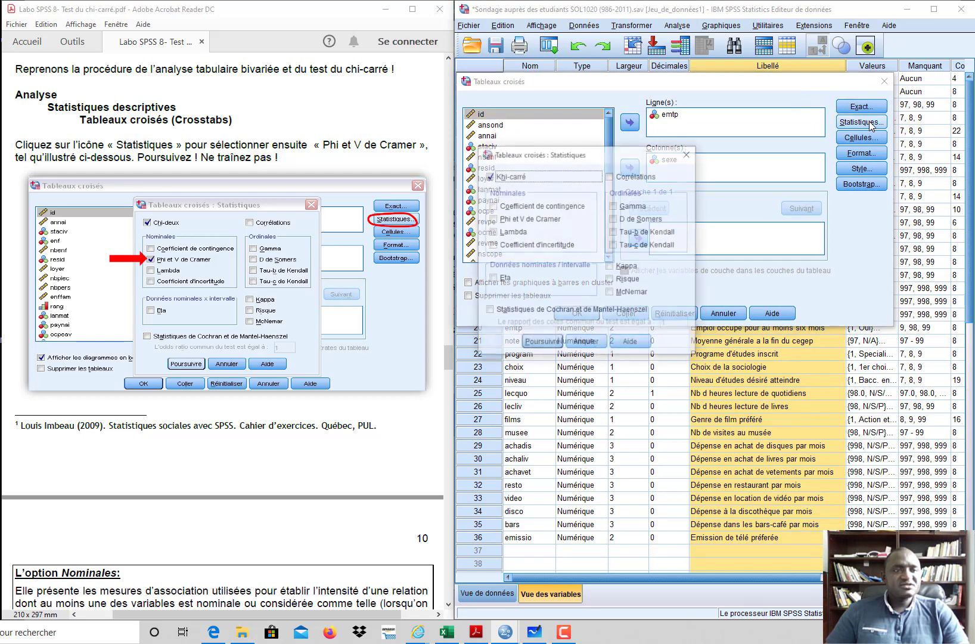
left_click_drag(650, 156, 681, 74)
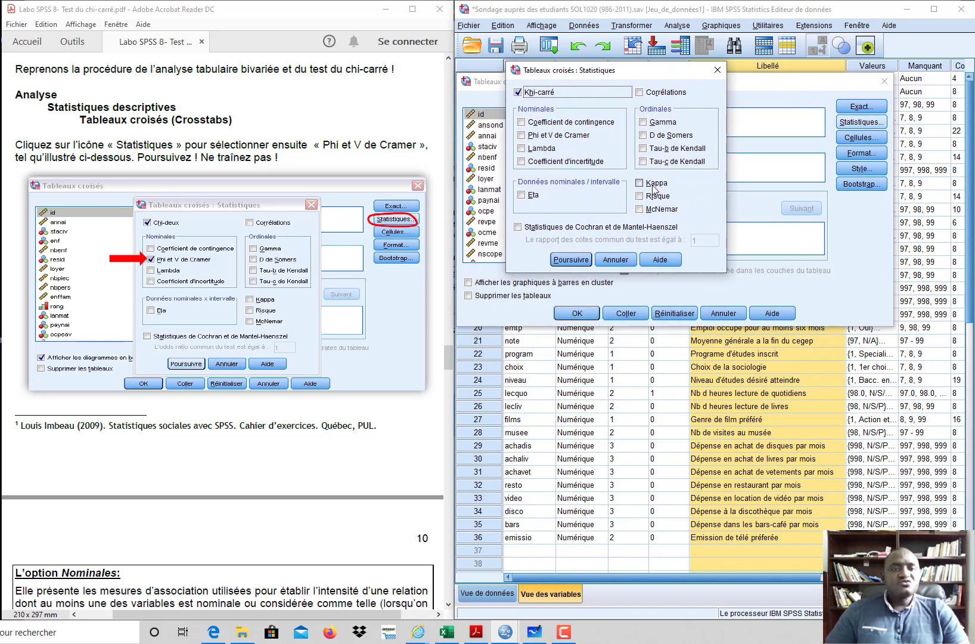
left_click(522, 136)
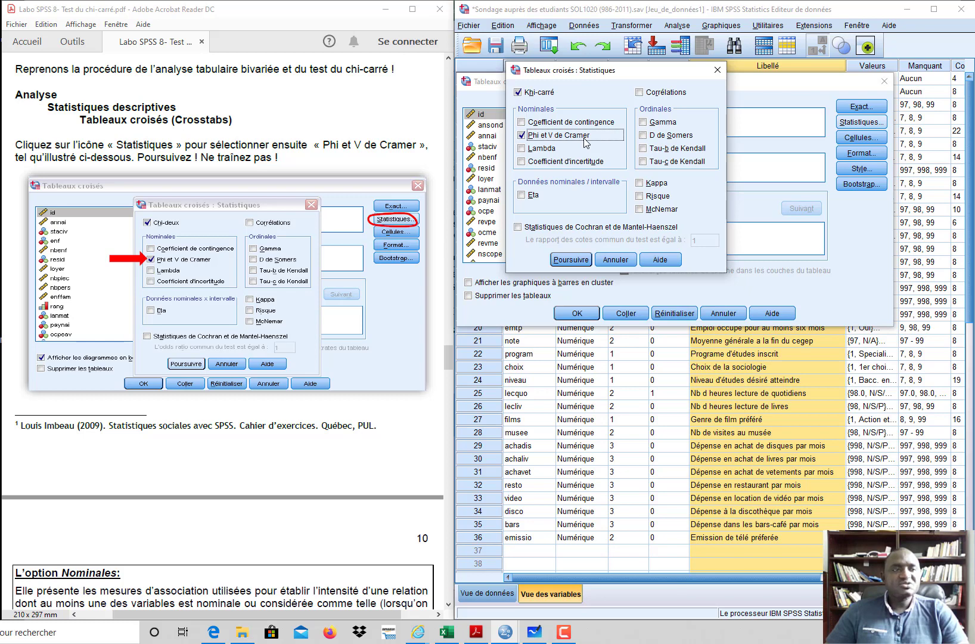
left_click(571, 260)
- Turn off the expected counts (Attendu) in the crosstab's cell display and run the analysis
left_click(868, 139)
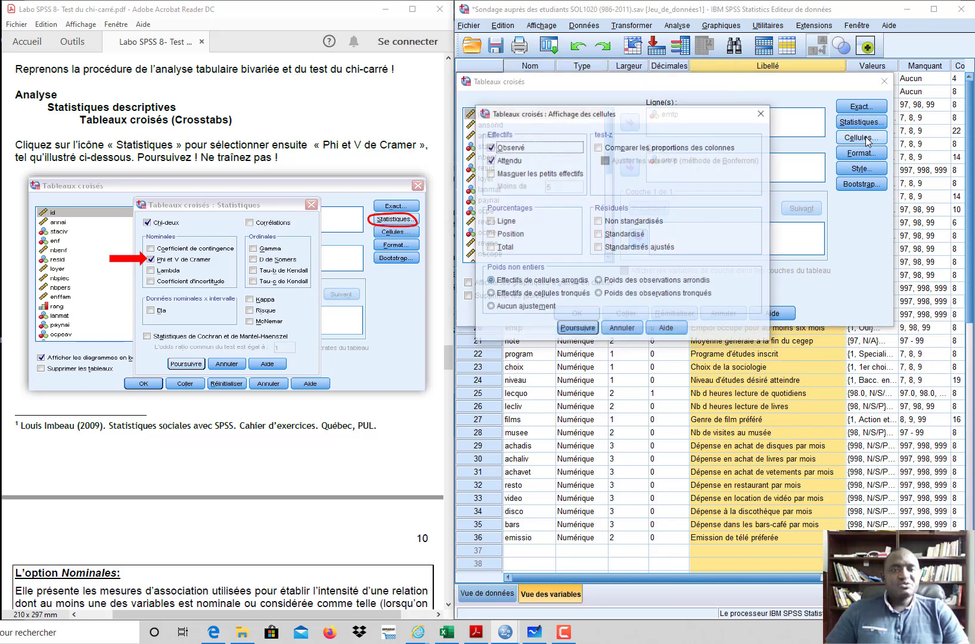
left_click(490, 161)
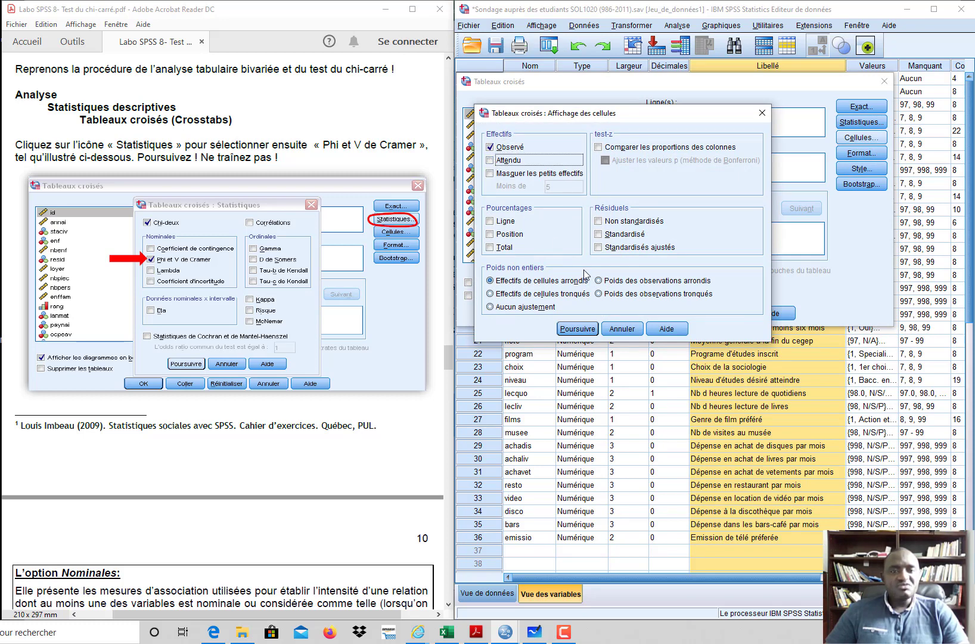
left_click(577, 329)
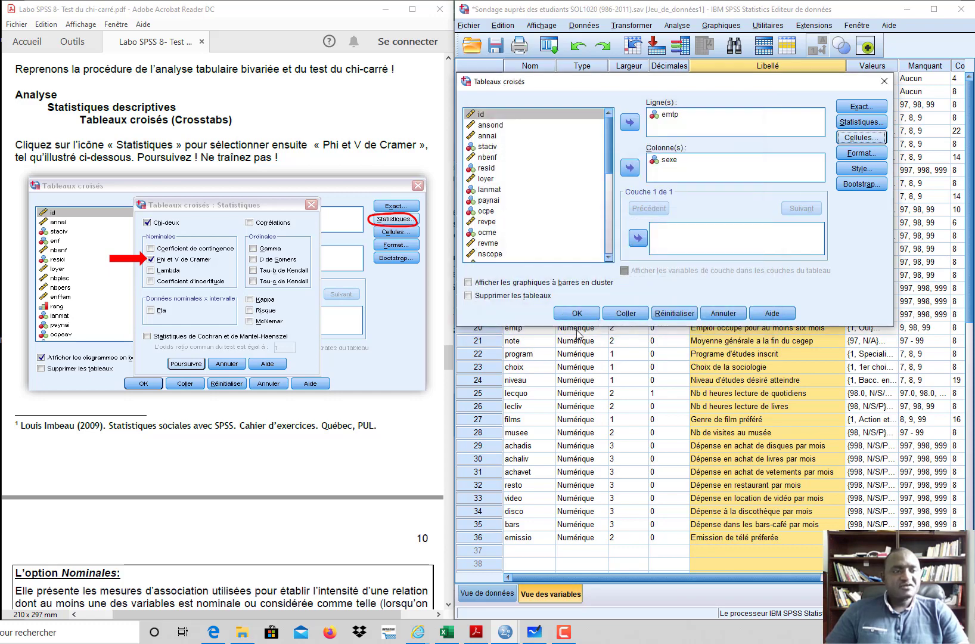
left_click(578, 315)
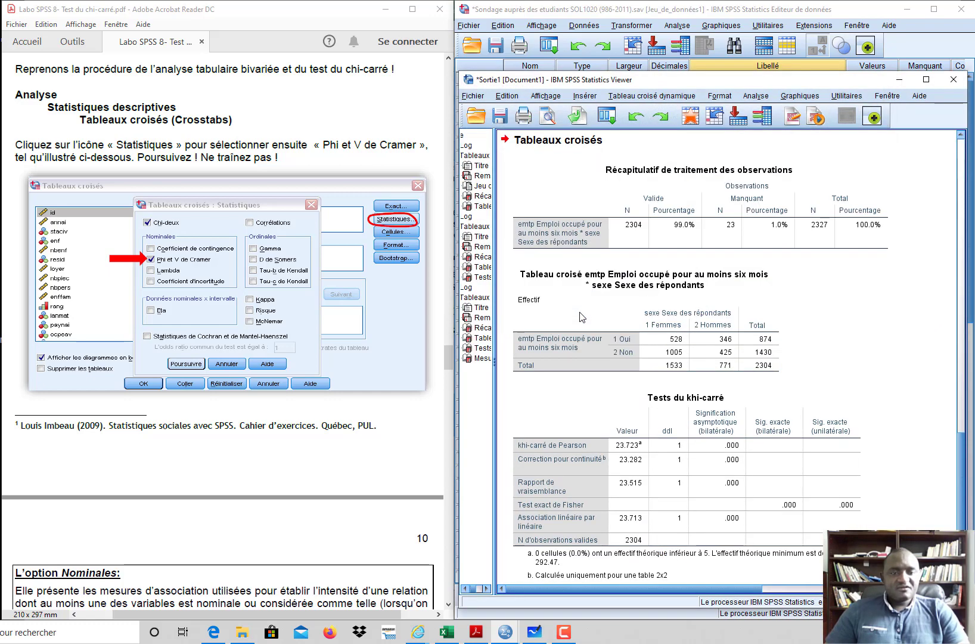
- Compare the V de Cramer in the Mesures symétriques output with the lab PDF's matching table and interpretation grid
scroll(693, 358, "down", 3)
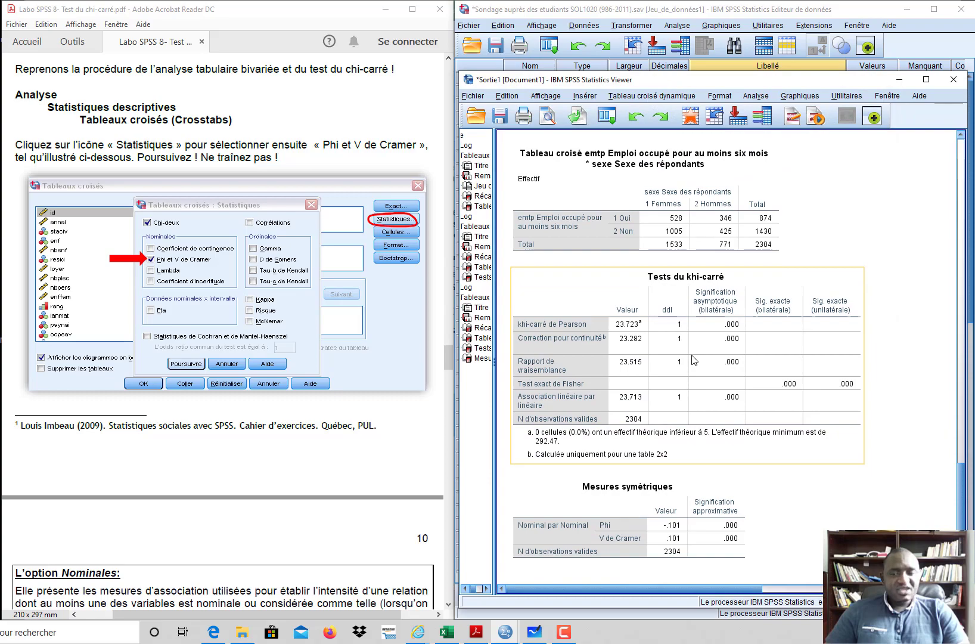
scroll(346, 397, "down", 10)
scroll(346, 395, "down", 13)
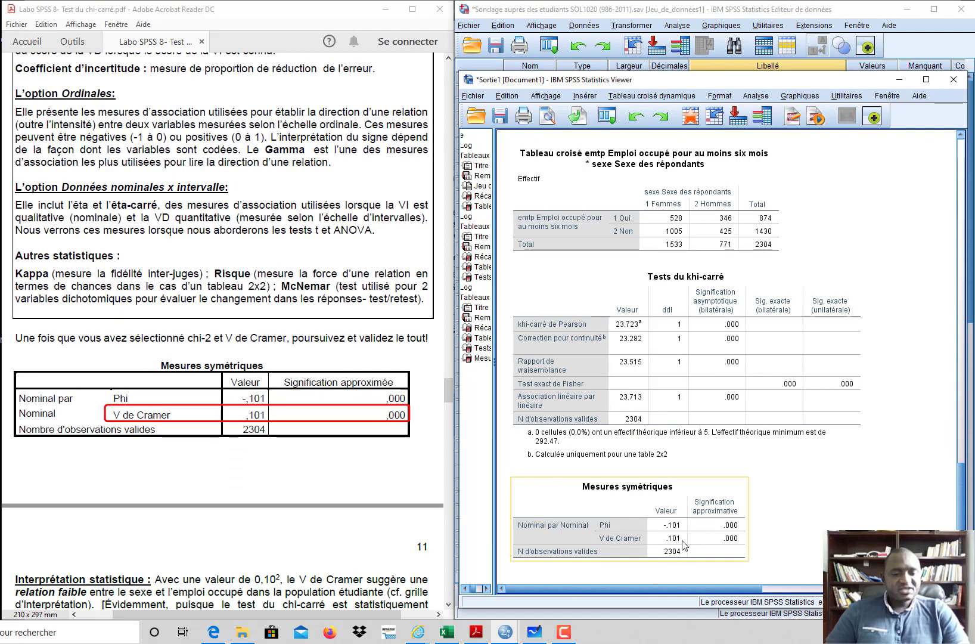
scroll(307, 339, "up", 12)
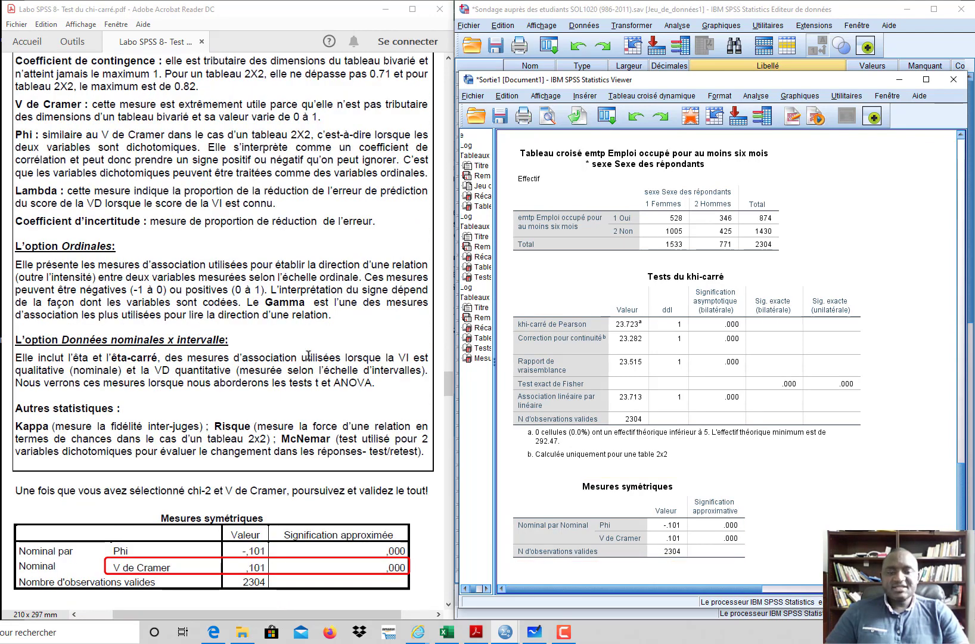
scroll(310, 366, "up", 7)
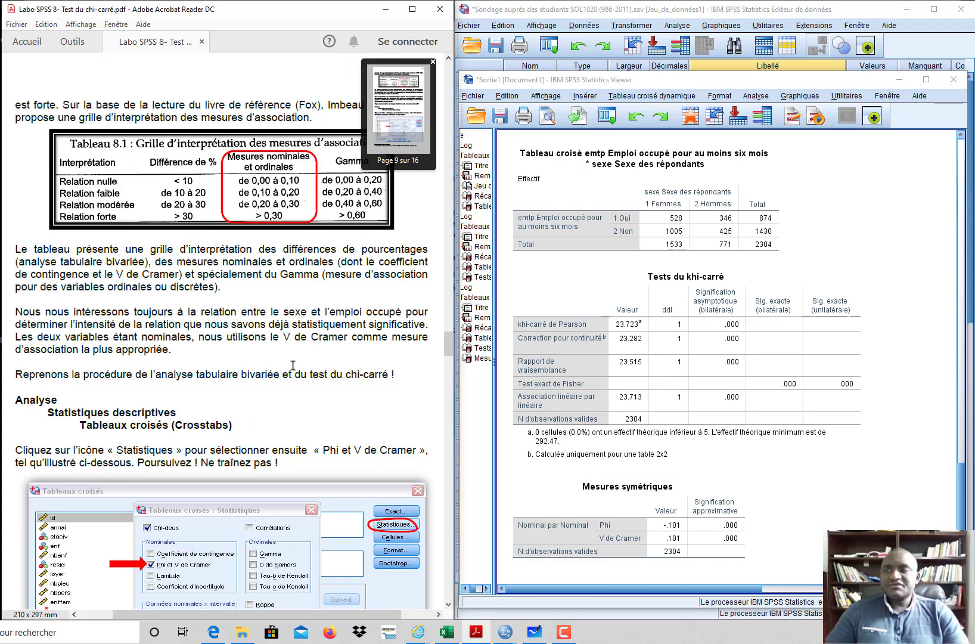
- Bring section 4 on Gamma into view in the lab PDF and highlight the line linking Scolarité du père (X) to Revenu du père (Y)
scroll(292, 365, "down", 3)
left_click_drag(451, 352, 455, 403)
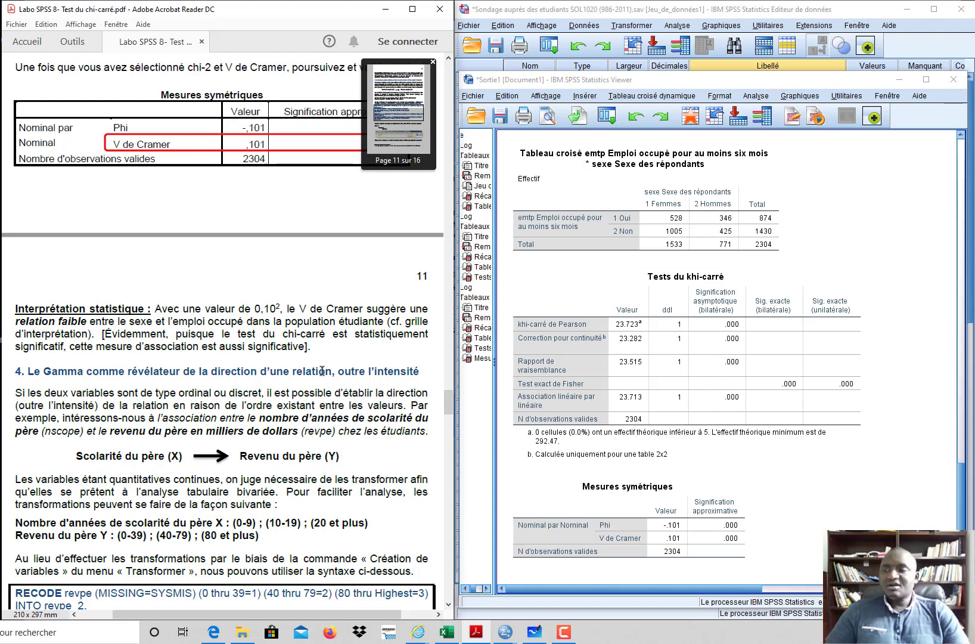
scroll(322, 371, "down", 3)
scroll(322, 370, "down", 2)
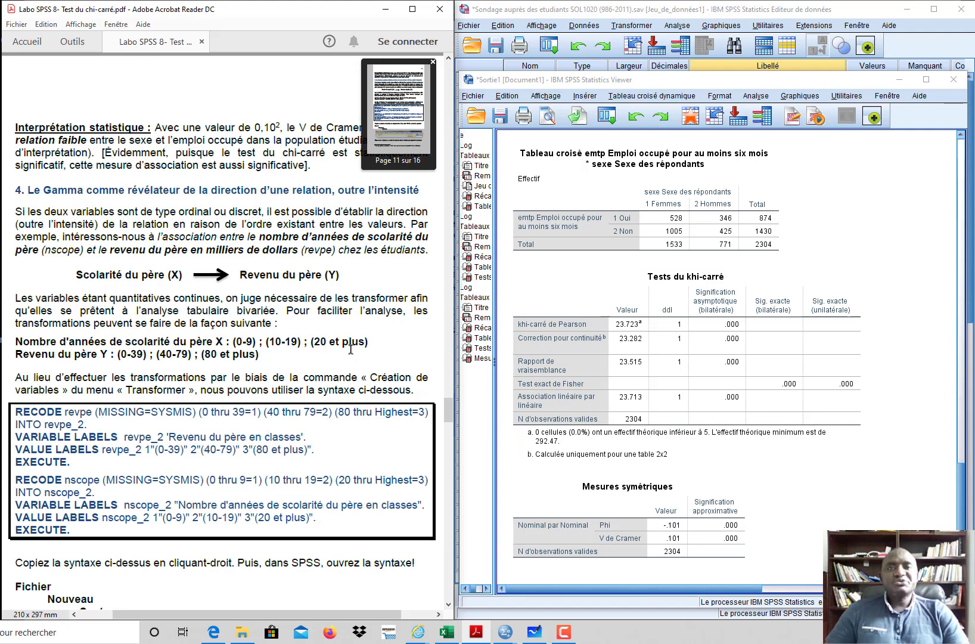
scroll(296, 343, "down", 2)
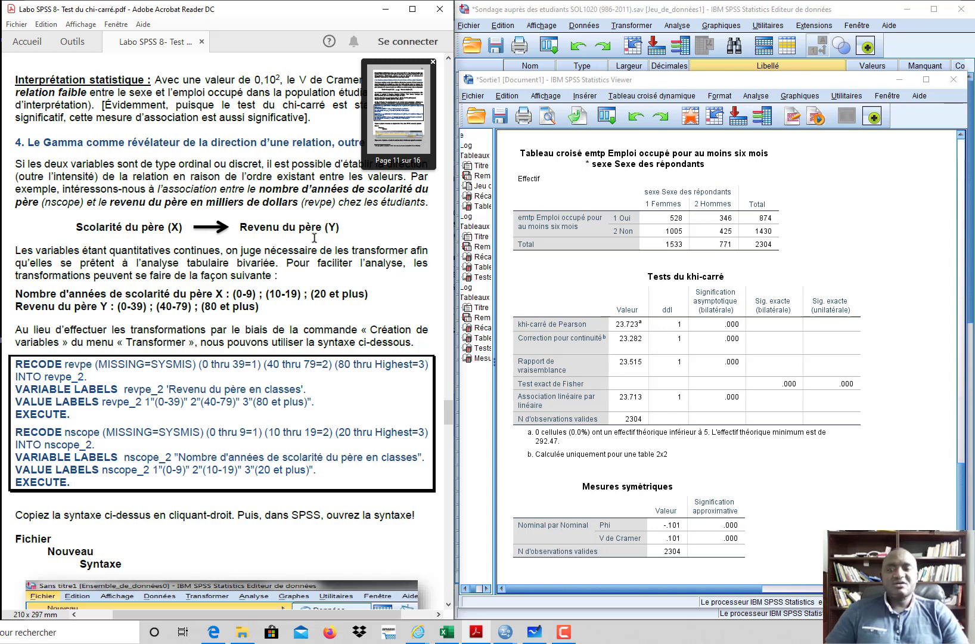
left_click_drag(74, 228, 354, 228)
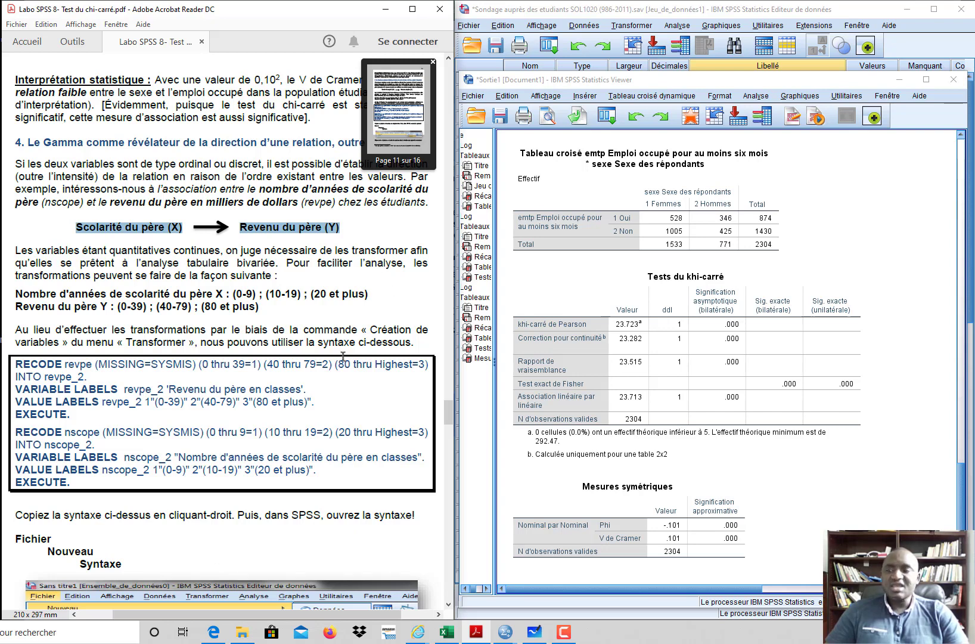
- Select the whole boxed syntax in the lab PDF, from RECODE revpe to the last EXECUTE of the nscope block
scroll(341, 356, "down", 2)
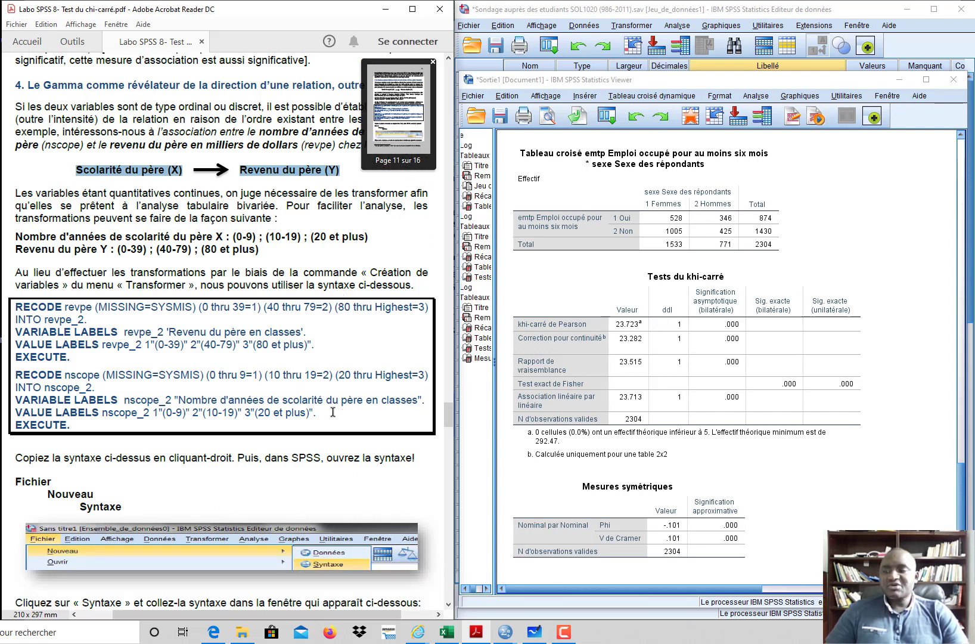
scroll(333, 412, "down", 2)
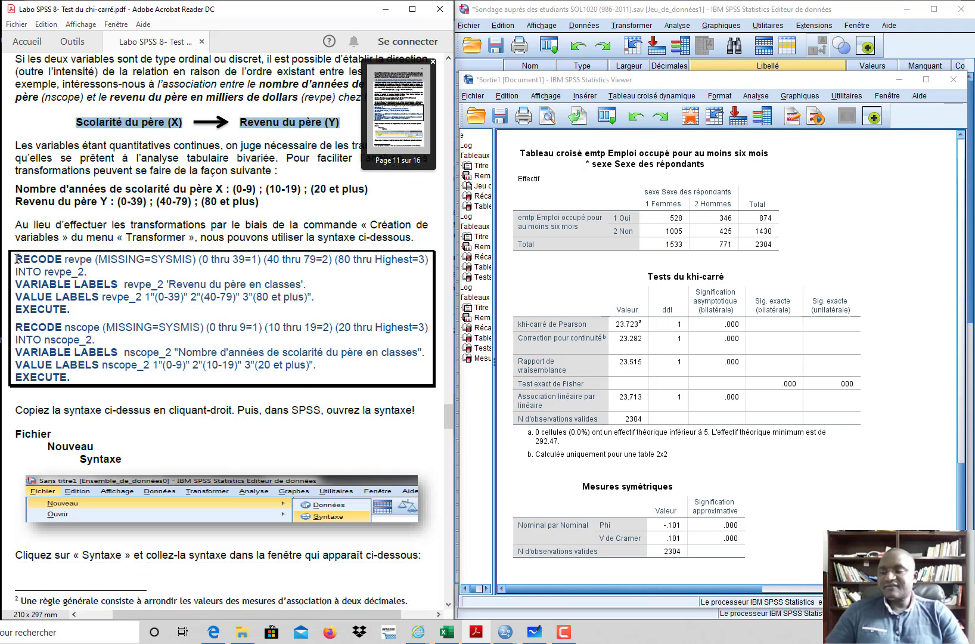
scroll(163, 374, "up", 2)
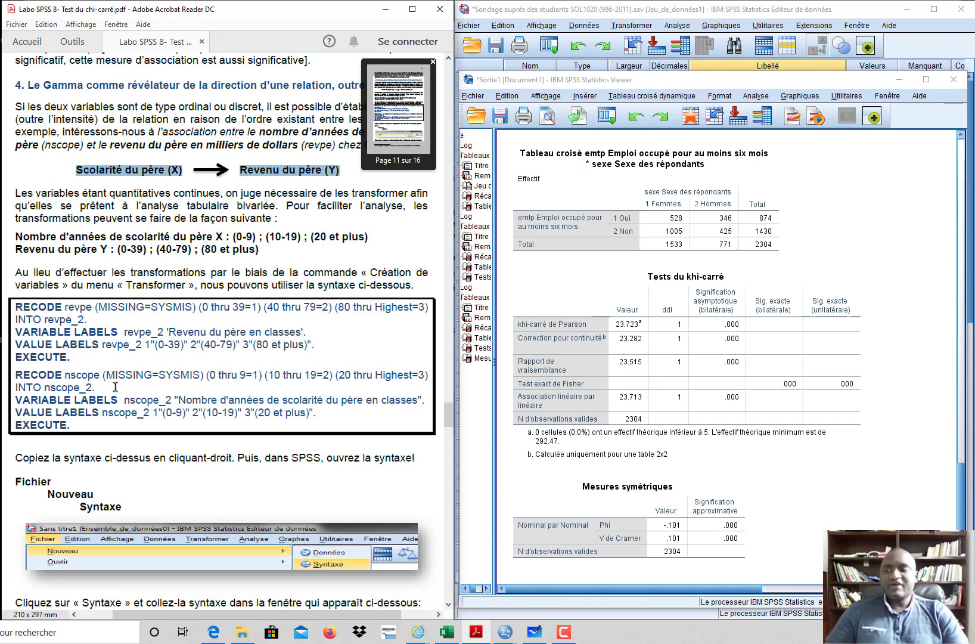
left_click_drag(84, 420, 15, 398)
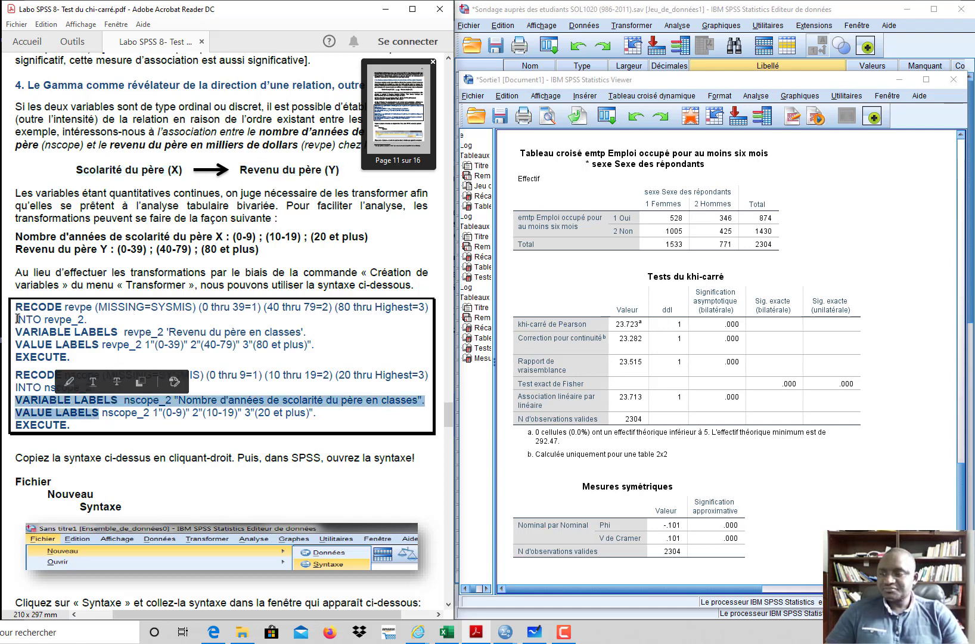
left_click_drag(16, 306, 91, 426)
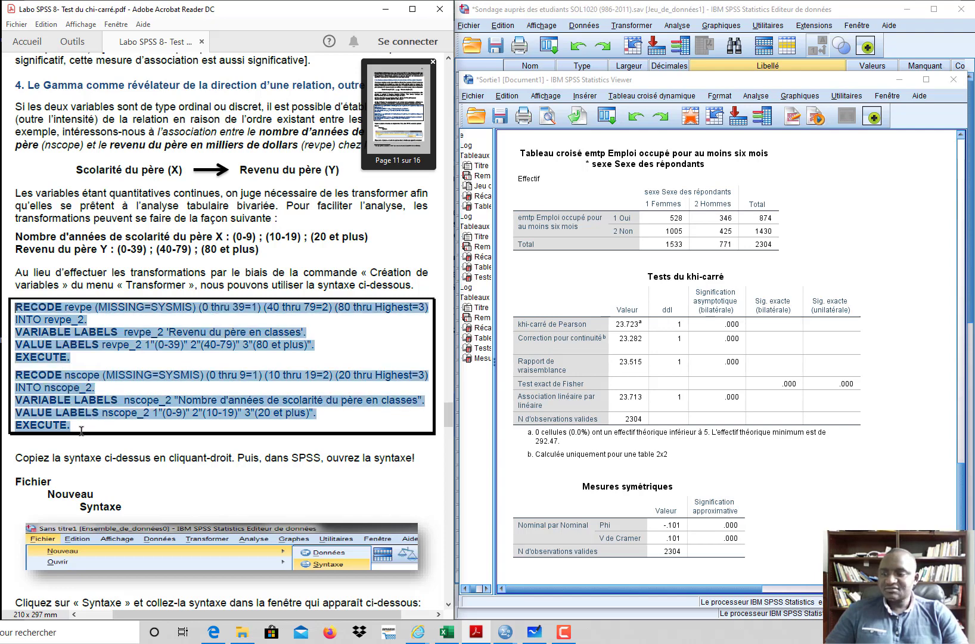
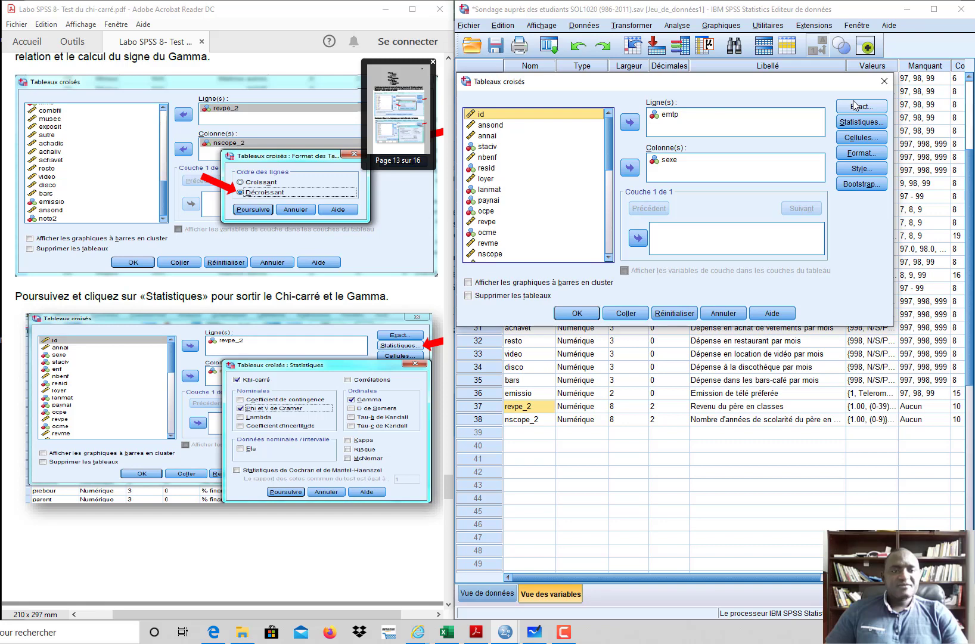
- Reset the crosstab definition and assign revpe_2 to the rows and nscope_2 to the columns
left_click(675, 313)
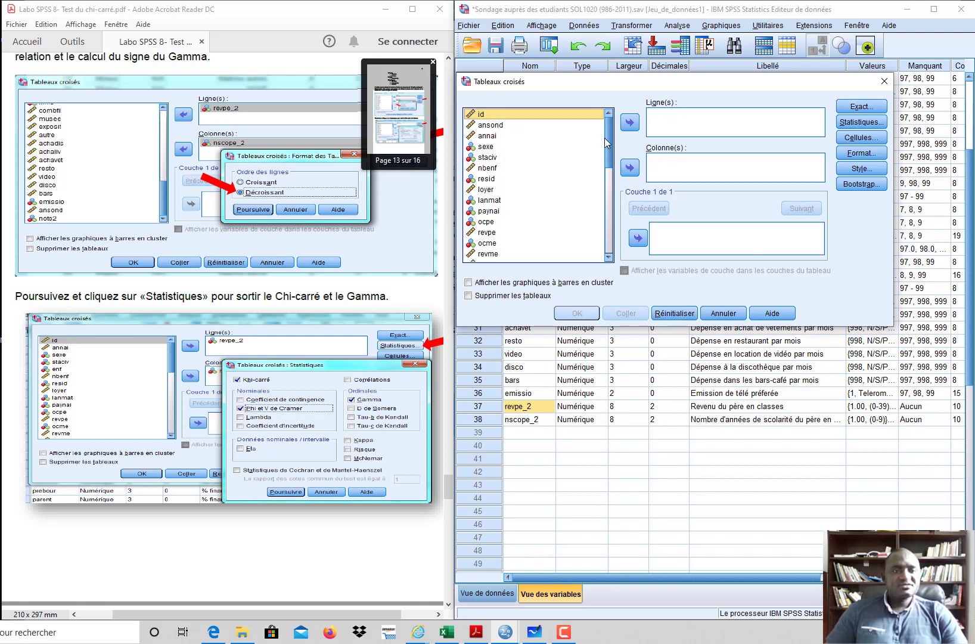
left_click_drag(609, 143, 608, 232)
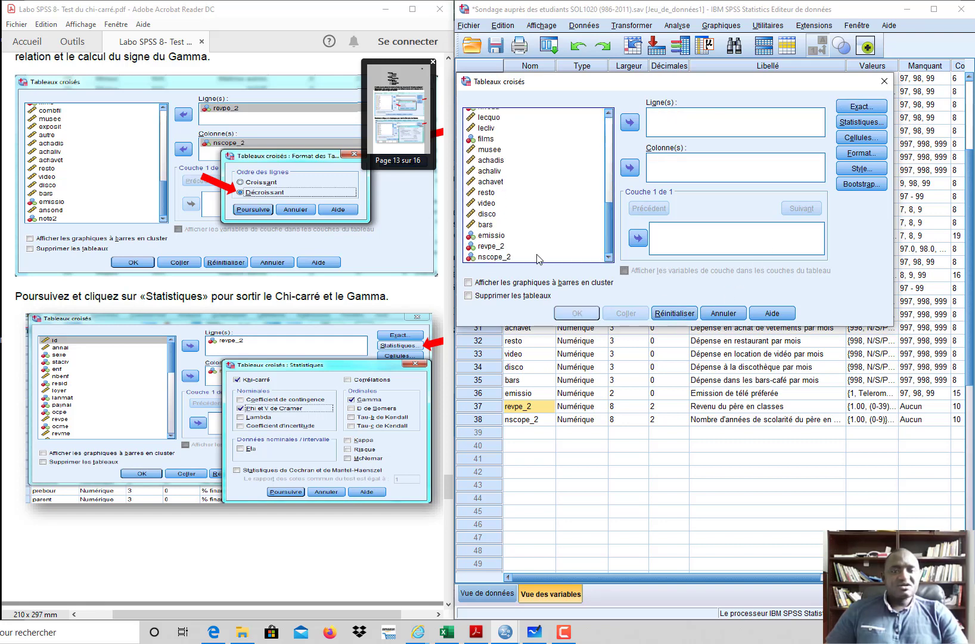
left_click(497, 248)
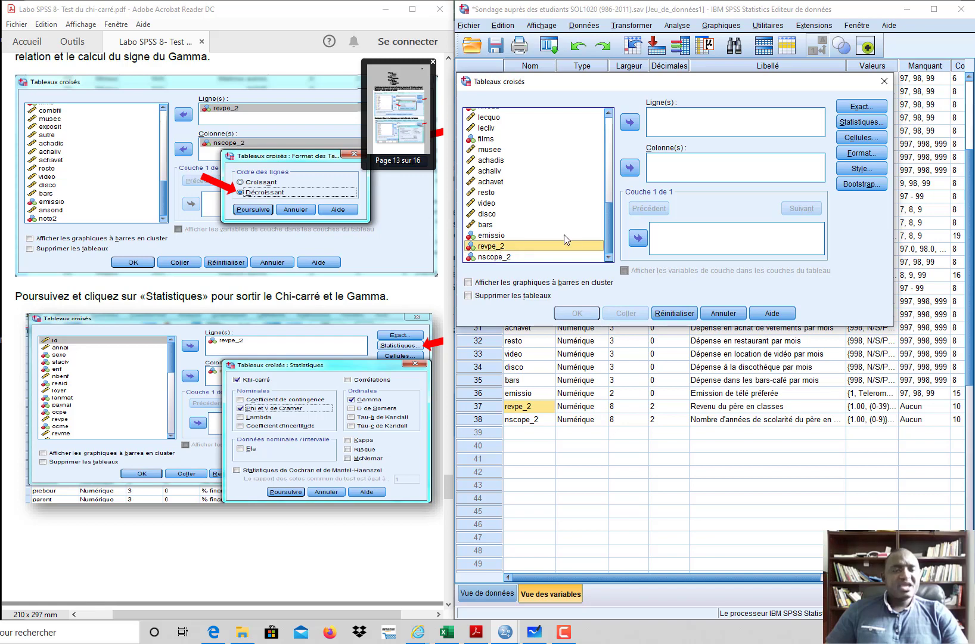
left_click(630, 124)
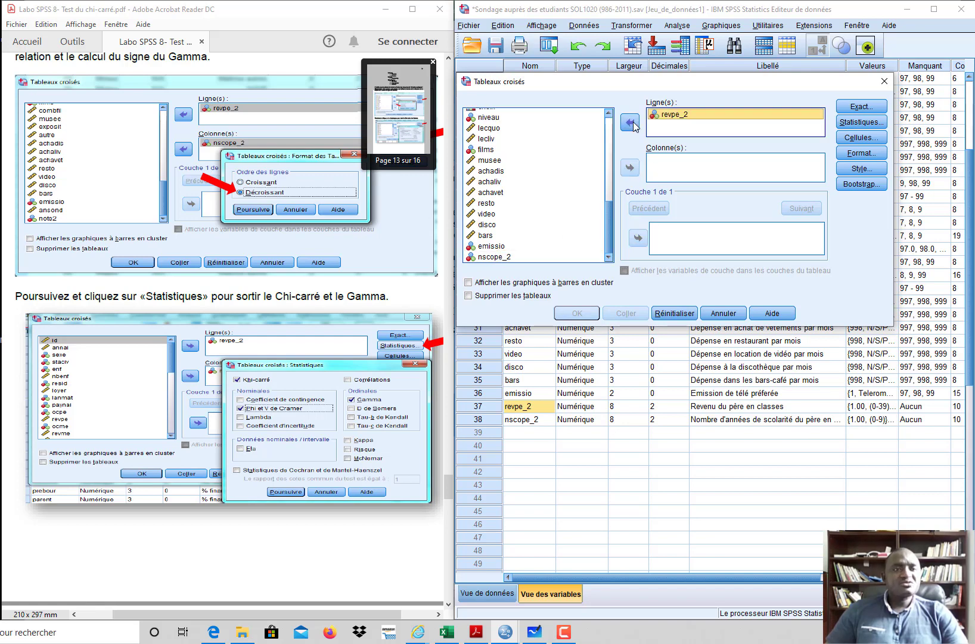
left_click(493, 258)
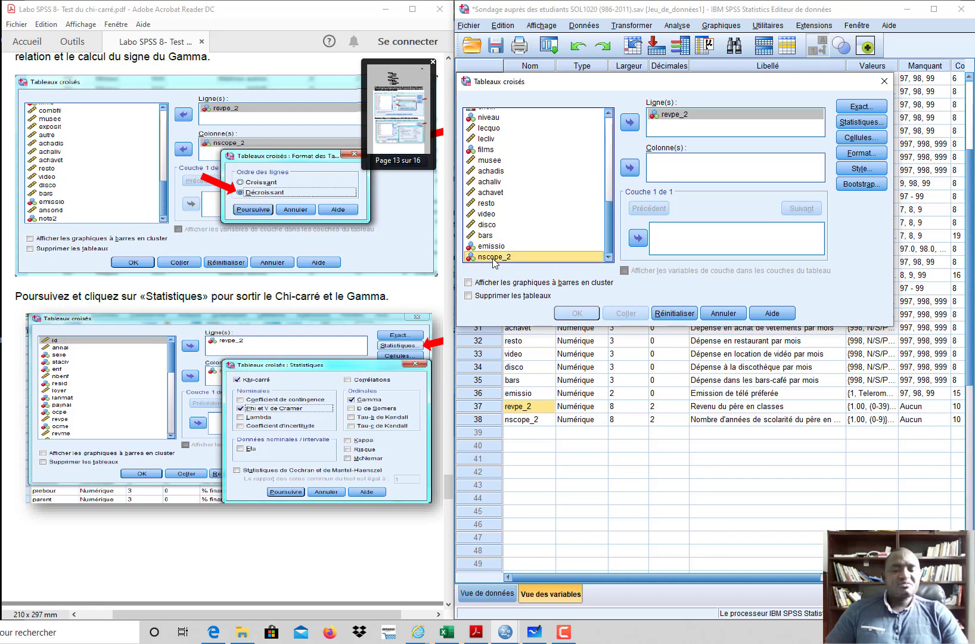
left_click(630, 169)
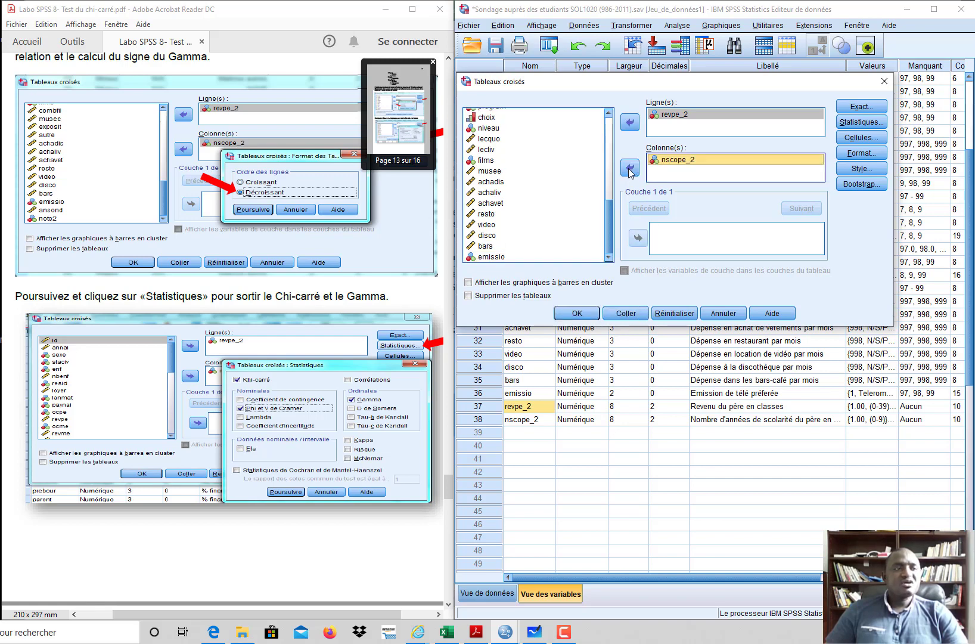
- Request the Khi-carré and Gamma statistics for the revpe_2 by nscope_2 crosstab
left_click(866, 123)
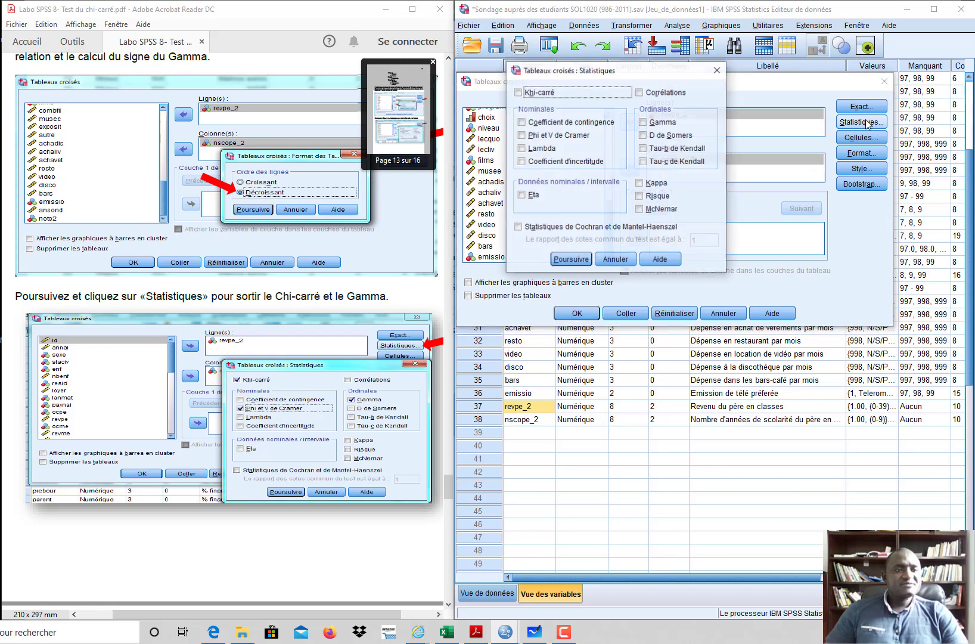
left_click(517, 92)
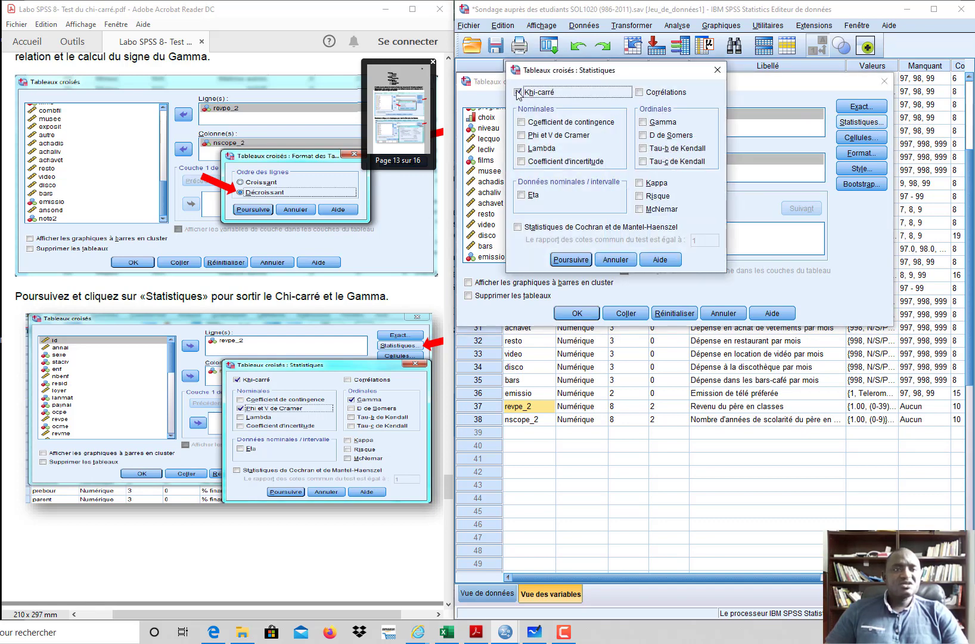
left_click(645, 124)
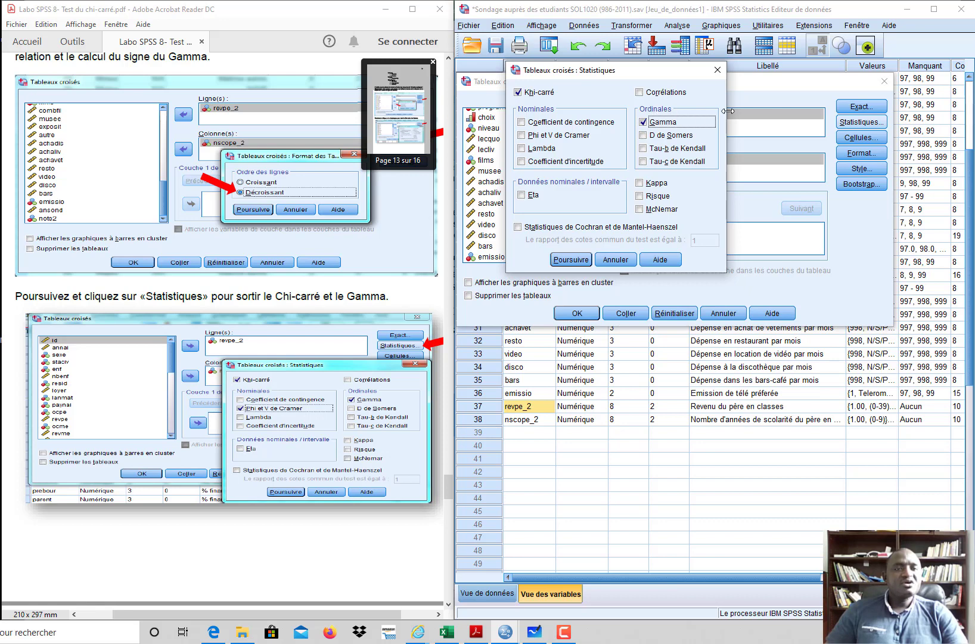
left_click(570, 259)
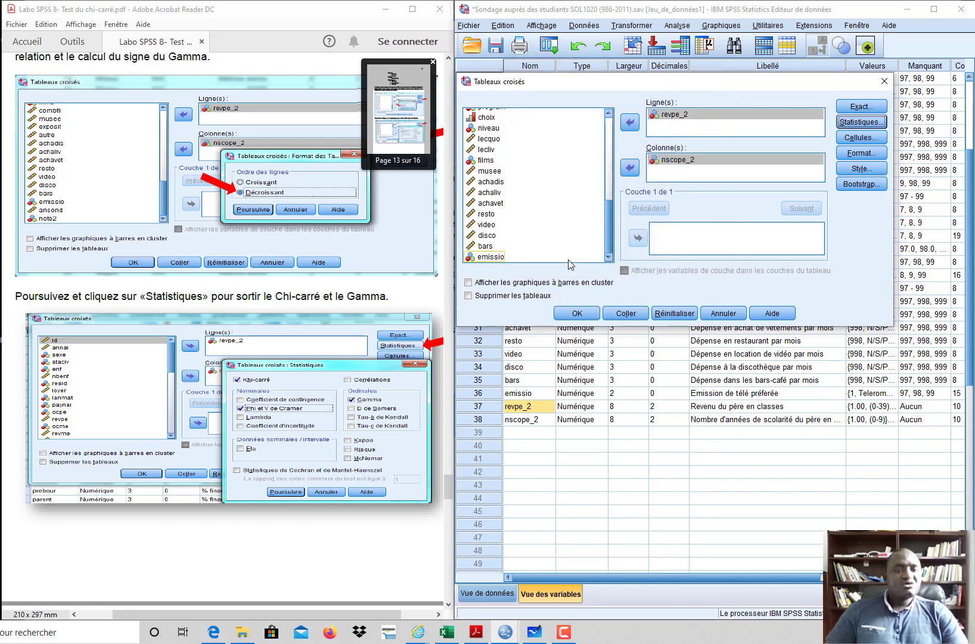
- Add column percentages (Position) to the crosstab's cell display
left_click(861, 138)
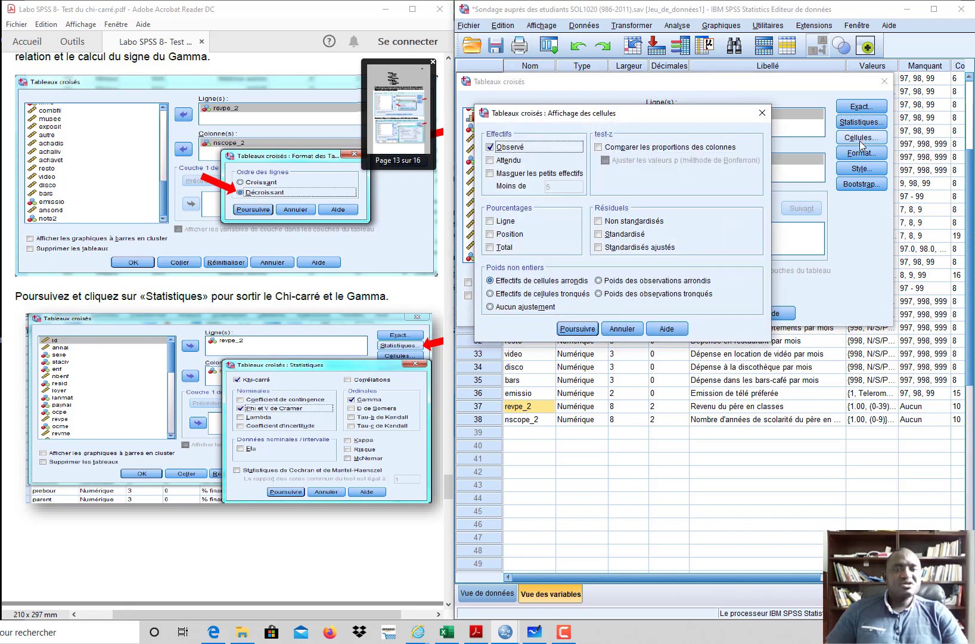
left_click(490, 234)
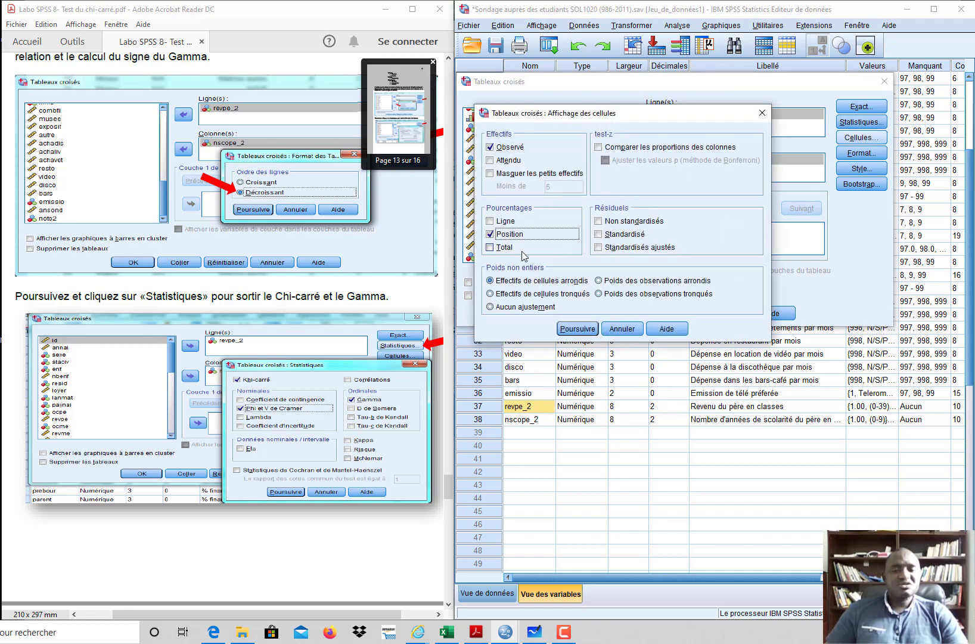
left_click(577, 329)
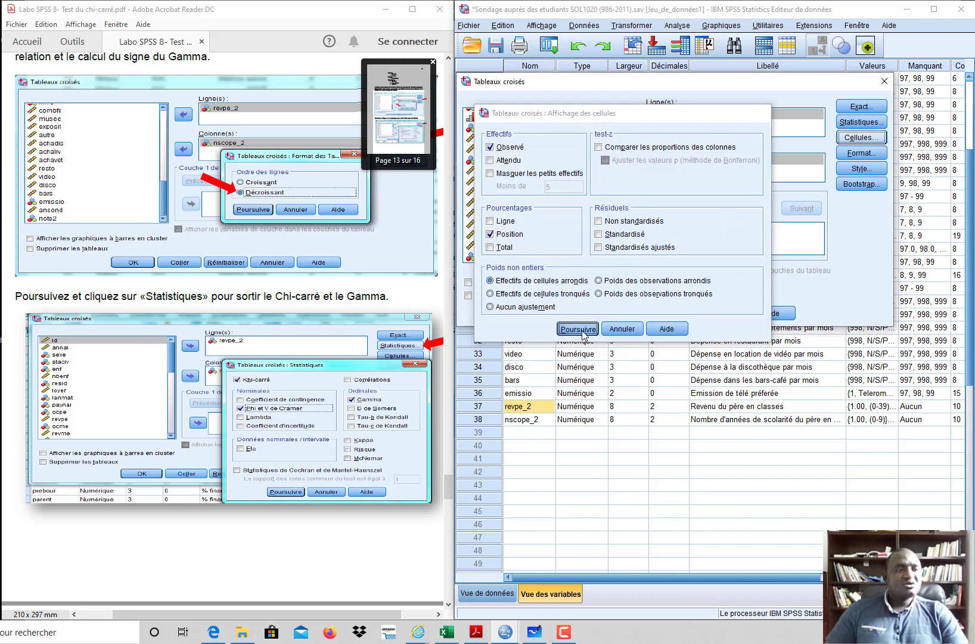
- Set the crosstab's row order to Décroissant and run the analysis
left_click(861, 152)
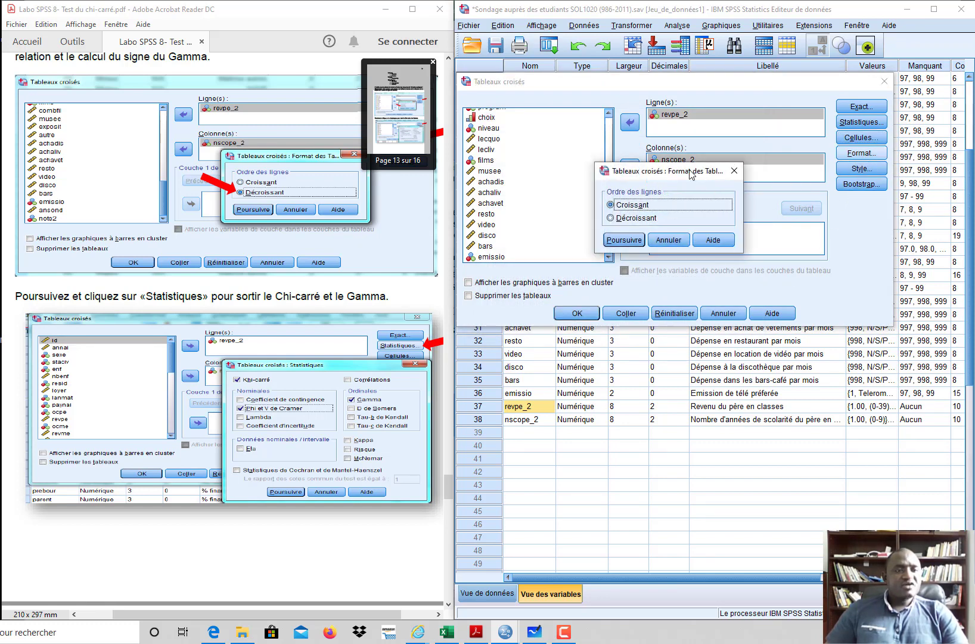
left_click_drag(692, 173, 680, 149)
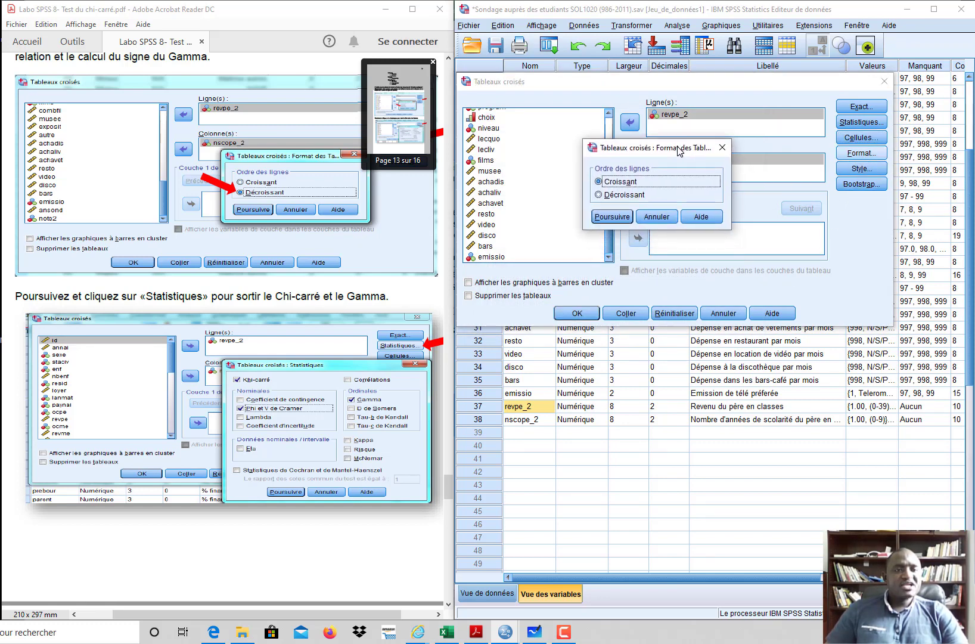
left_click(599, 196)
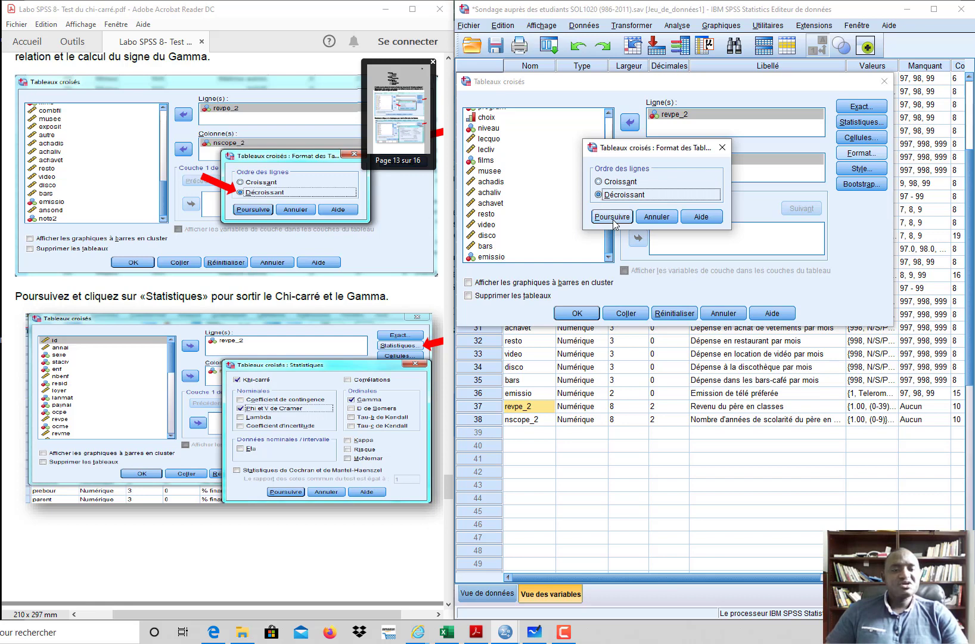
left_click(613, 217)
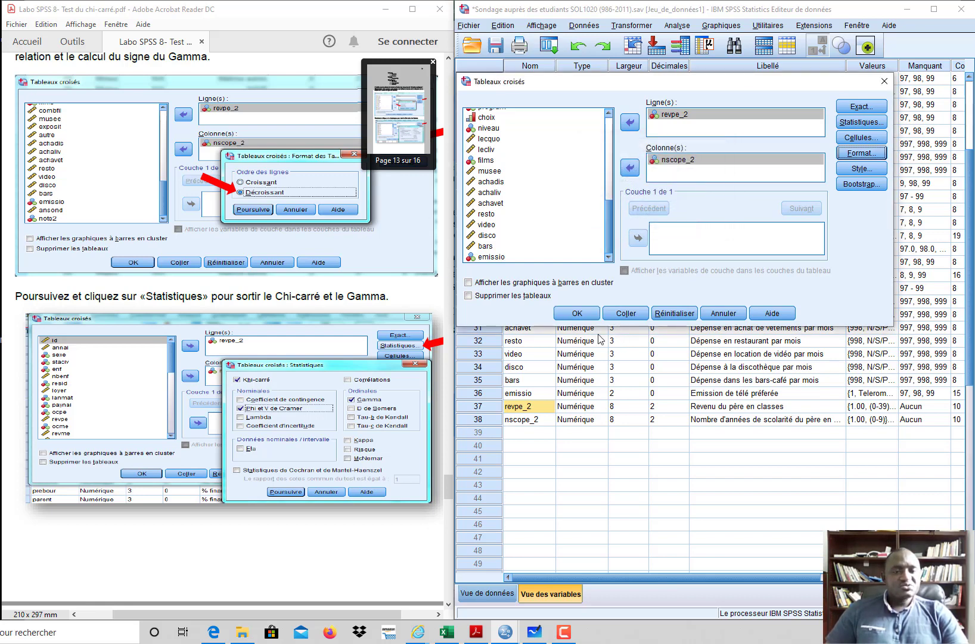
left_click(581, 314)
- Compare the revpe_2 by nscope_2 crosstab and Tests du khi-carré output with the lab PDF's results and statistical interpretation
scroll(678, 345, "down", 3)
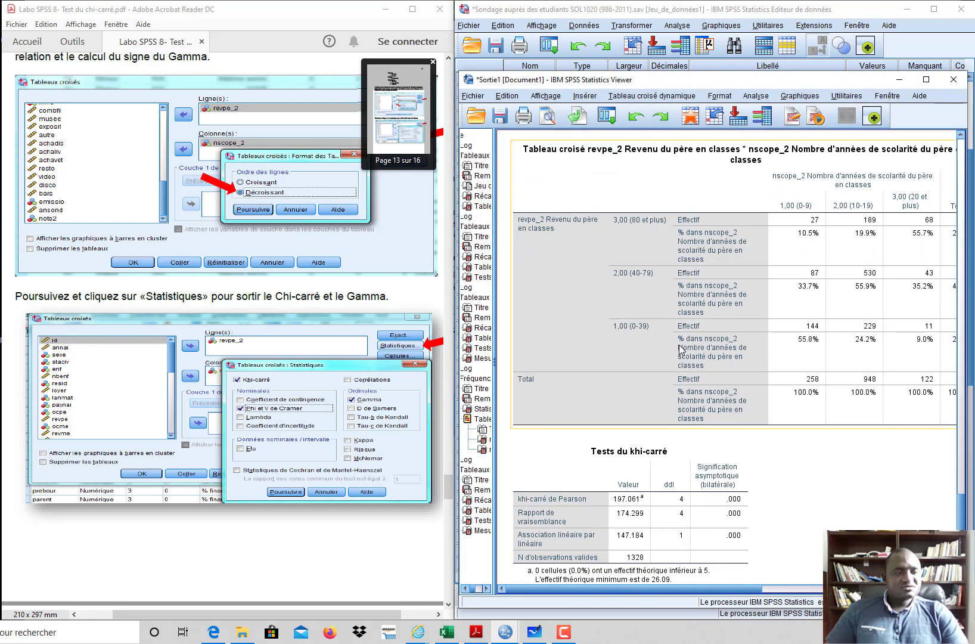
mouse_move(456, 244)
left_mouse_down()
mouse_move(439, 245)
mouse_move(448, 246)
left_mouse_up()
scroll(284, 376, "down", 10)
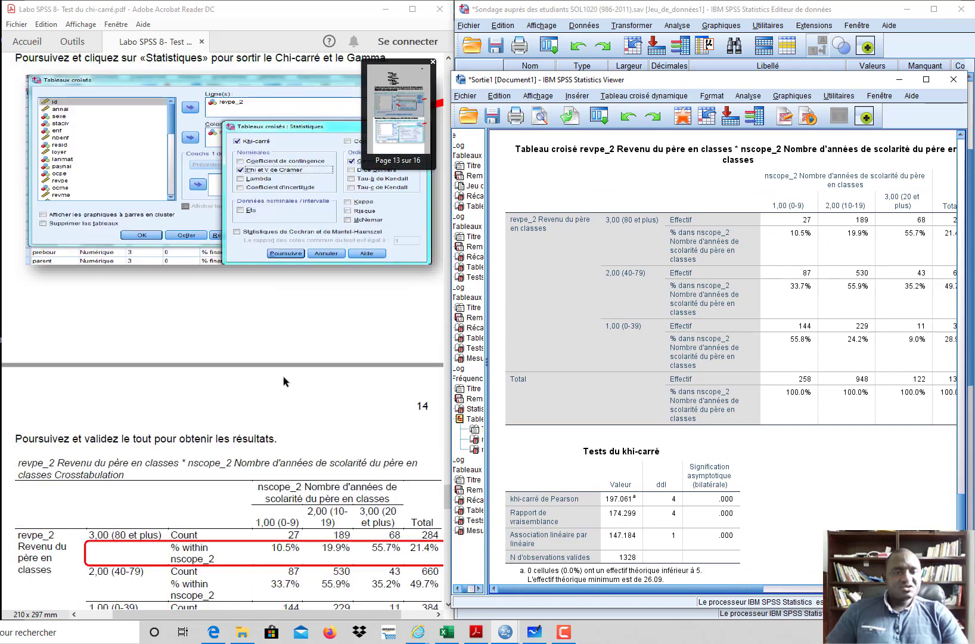
scroll(283, 376, "down", 5)
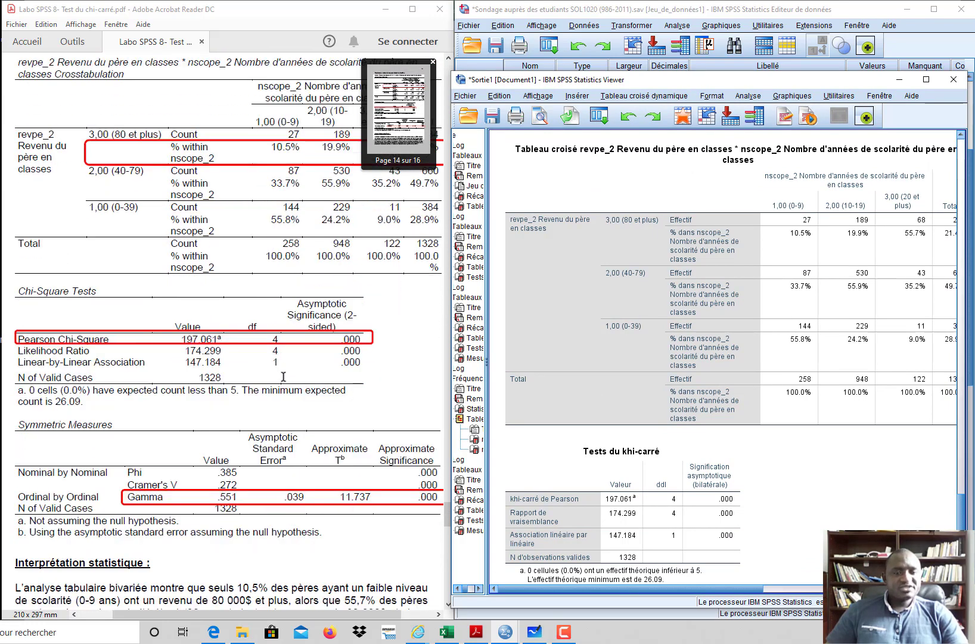
scroll(284, 376, "down", 1)
scroll(284, 379, "up", 3)
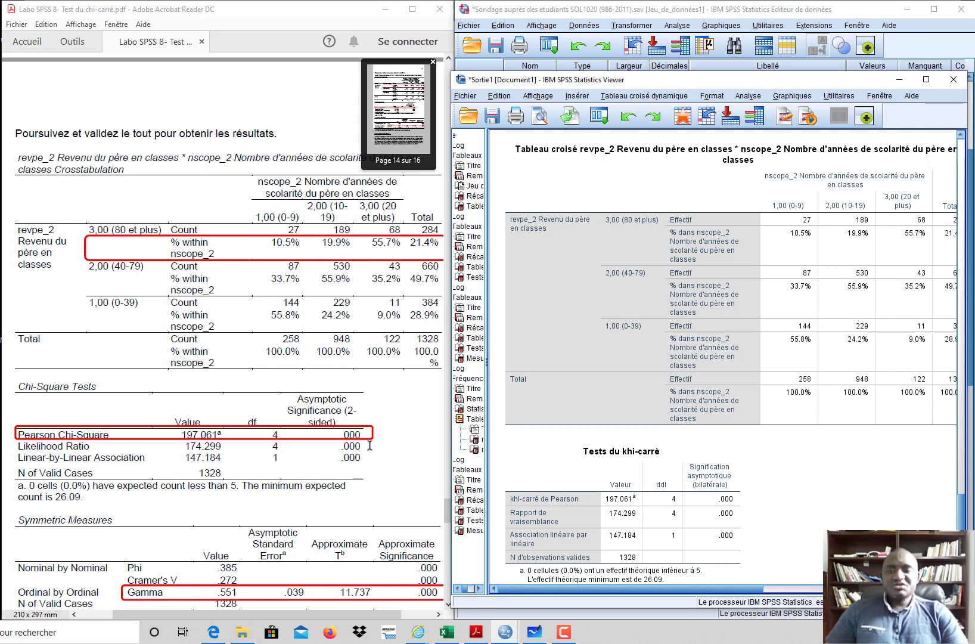
scroll(356, 446, "down", 3)
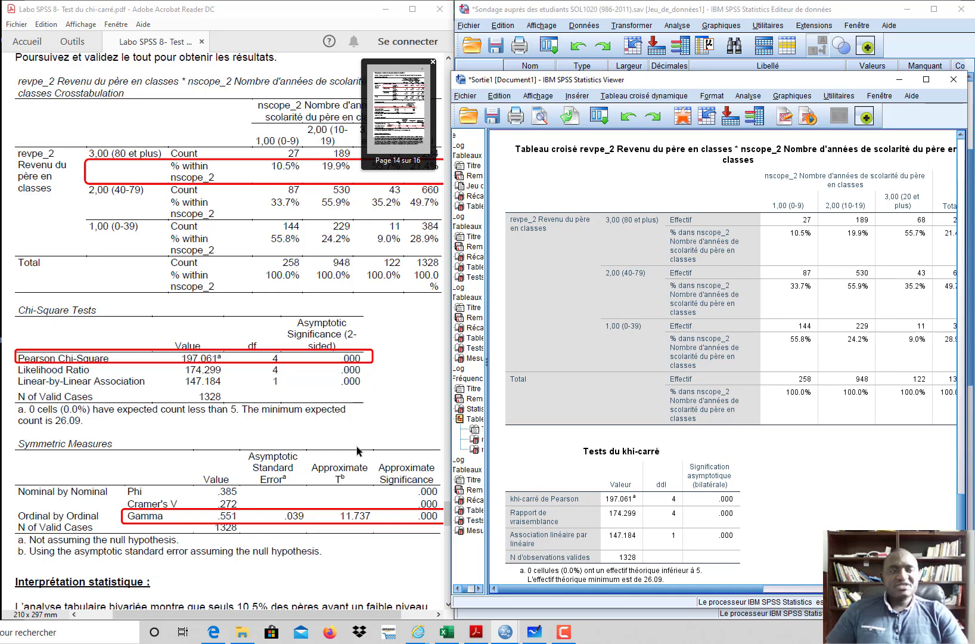
scroll(356, 451, "down", 2)
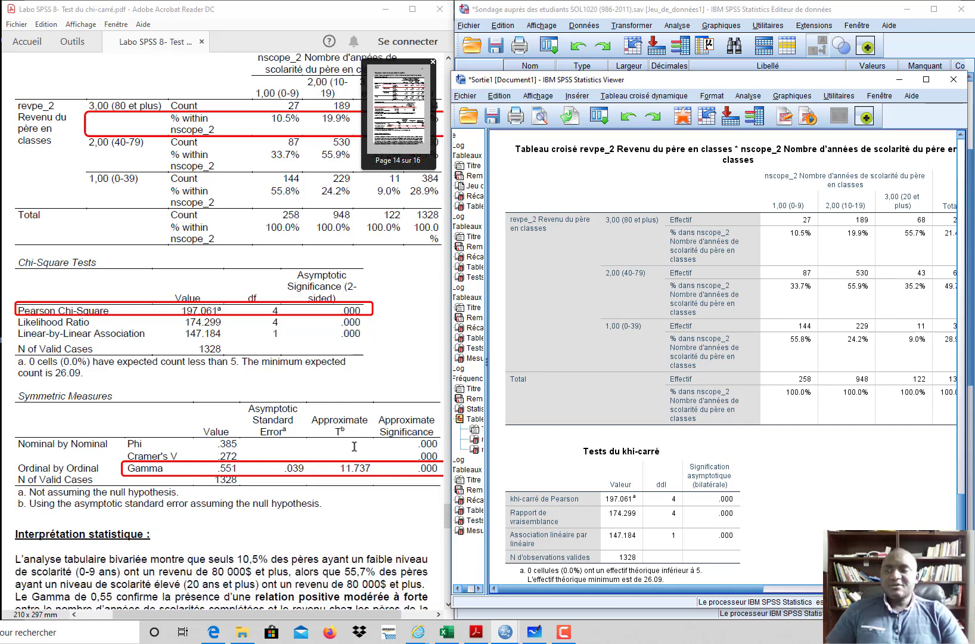
scroll(349, 445, "down", 2)
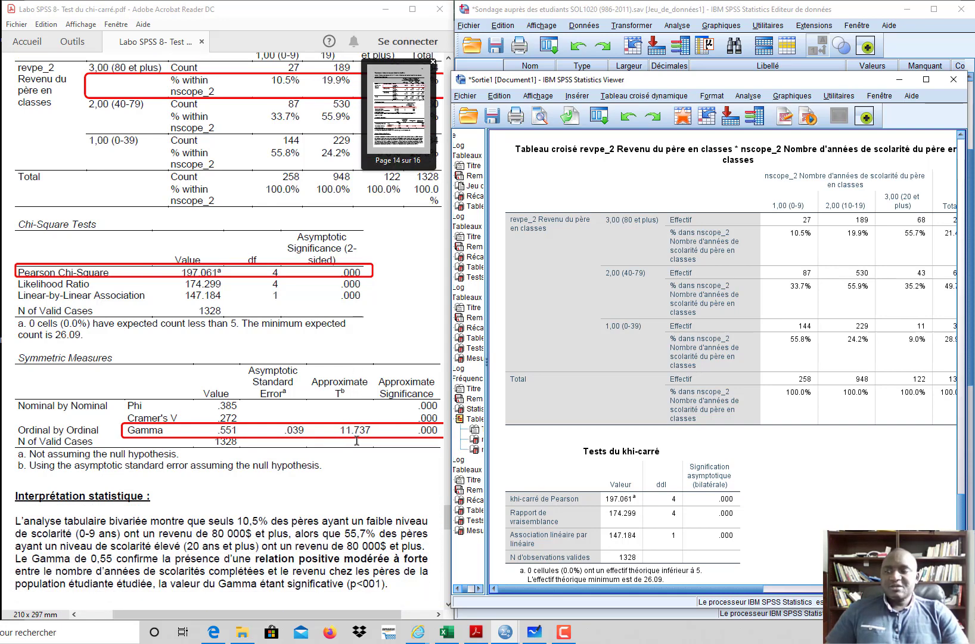
scroll(192, 277, "up", 1)
- Highlight the Pearson Chi-Square df in the lab PDF, and set dl to 4 in the critical chi-square calculator of Excel's Table Chi2 sheet
double_click(280, 282)
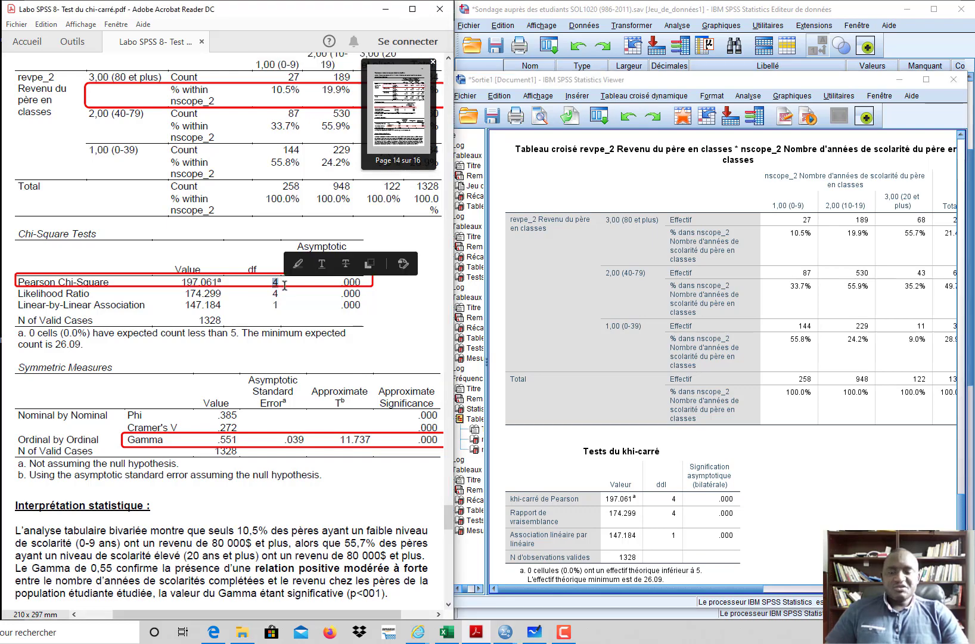
left_click(447, 633)
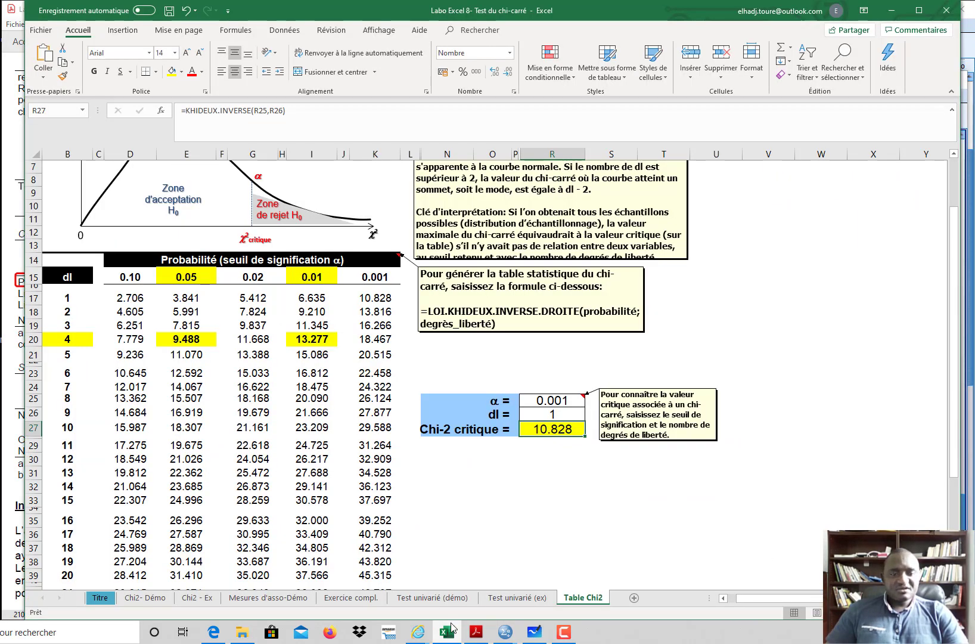
left_click(563, 416)
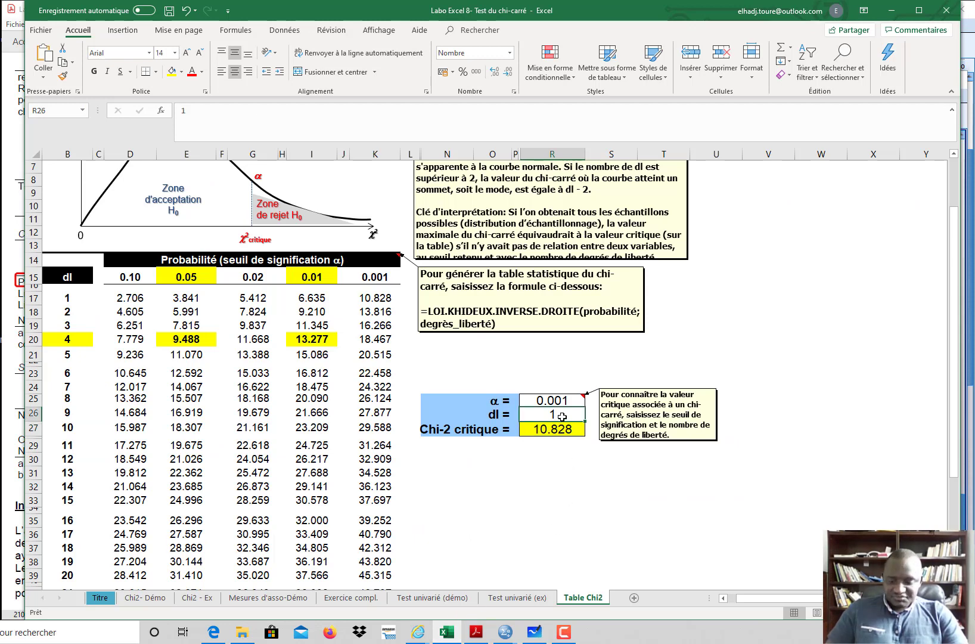
type("4")
key("Return")
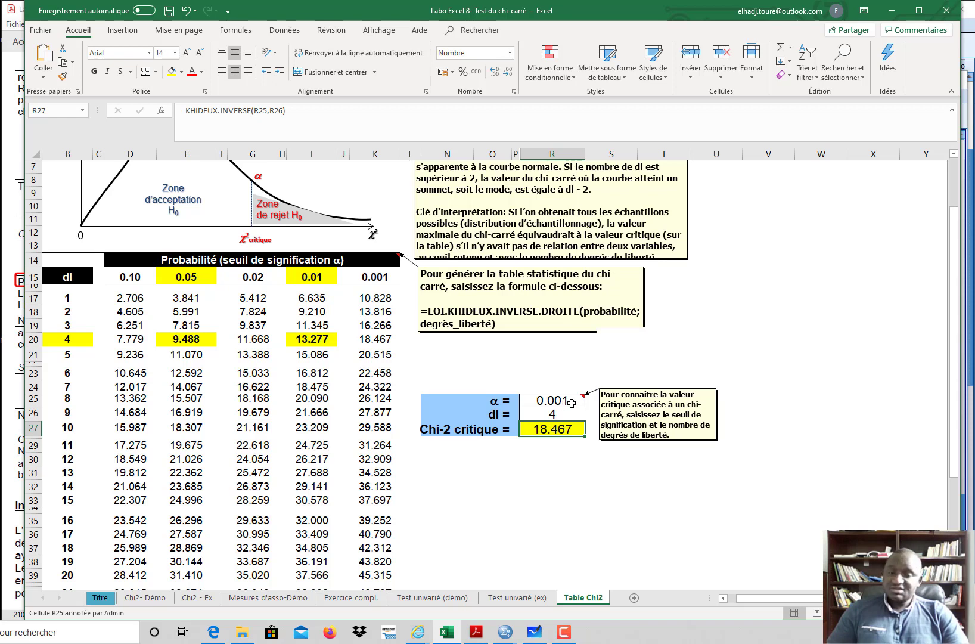
left_click(561, 413)
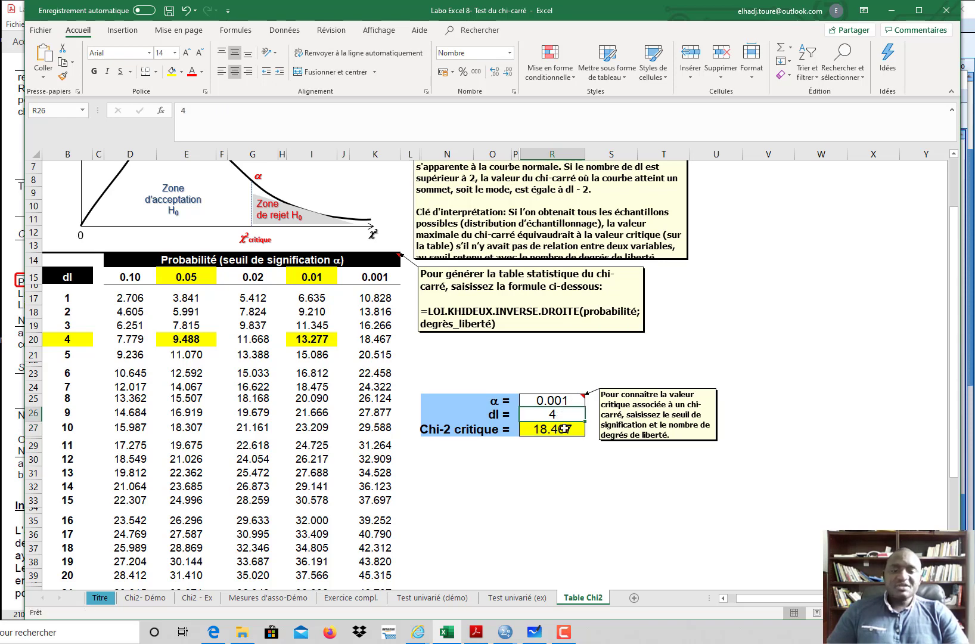
left_click(565, 430)
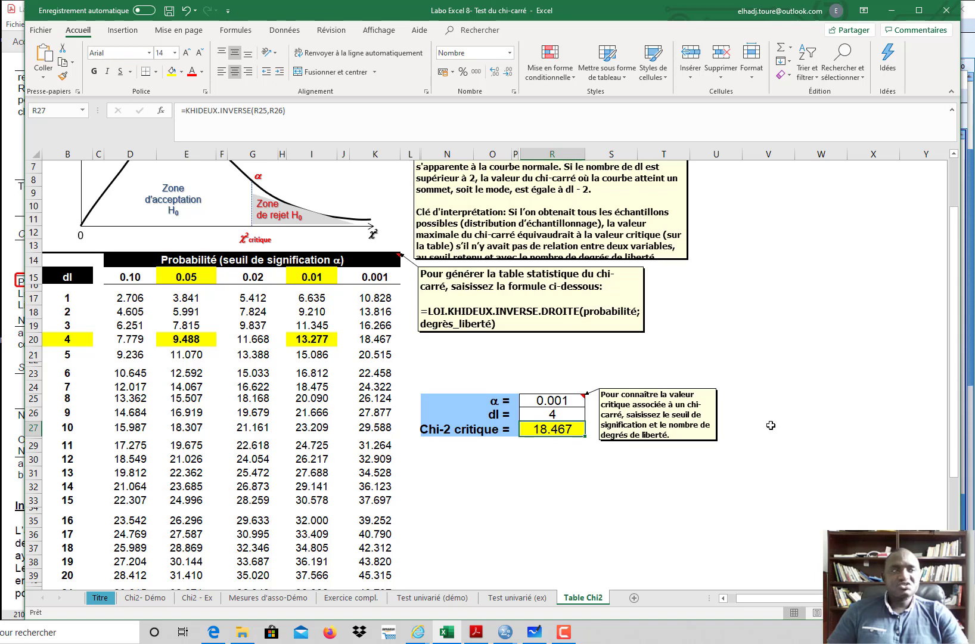
left_click(892, 12)
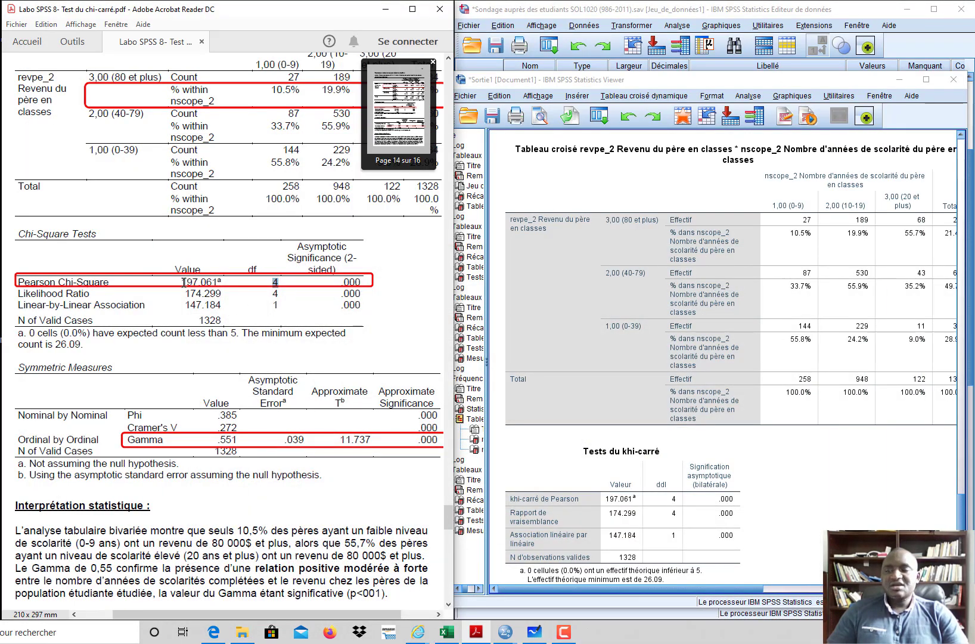
- Highlight the Pearson Chi-Square value and its significance in the lab PDF, and bring the full Gamma interpretation into view
left_click_drag(223, 282, 184, 285)
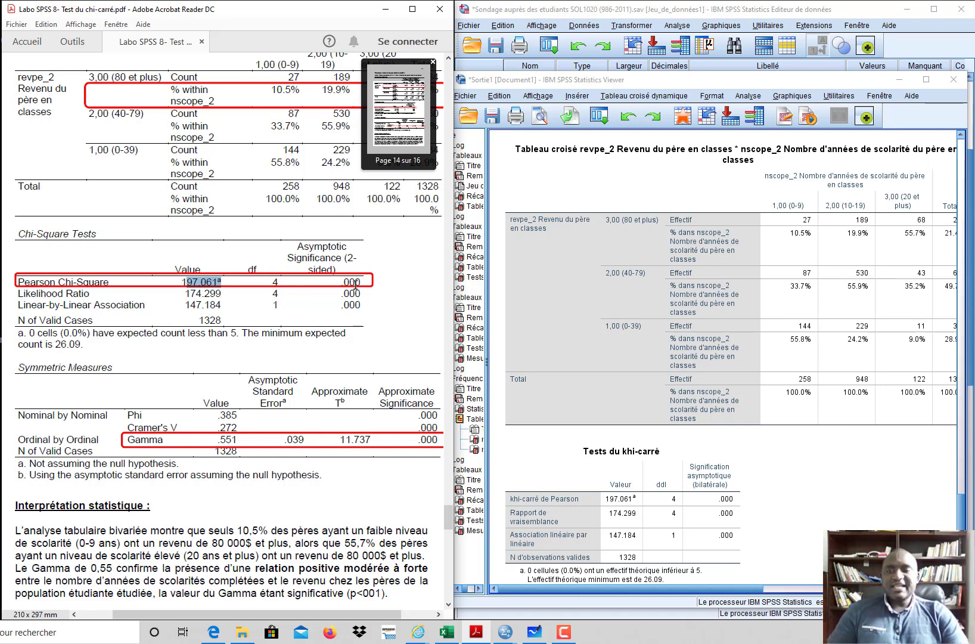
scroll(356, 285, "down", 1)
mouse_move(343, 271)
left_mouse_down()
mouse_move(369, 272)
mouse_move(352, 275)
left_mouse_up()
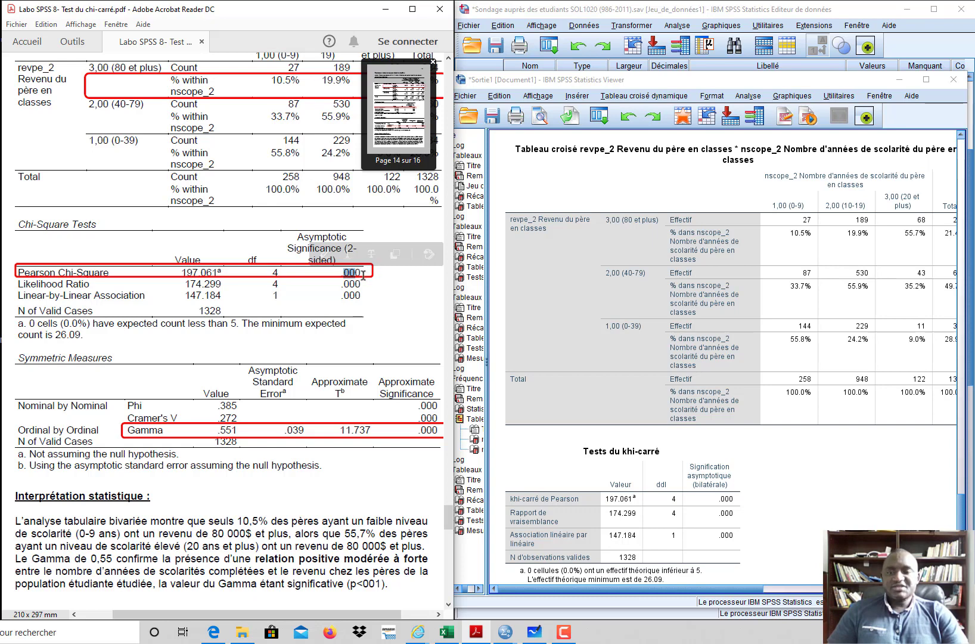
left_click(563, 315)
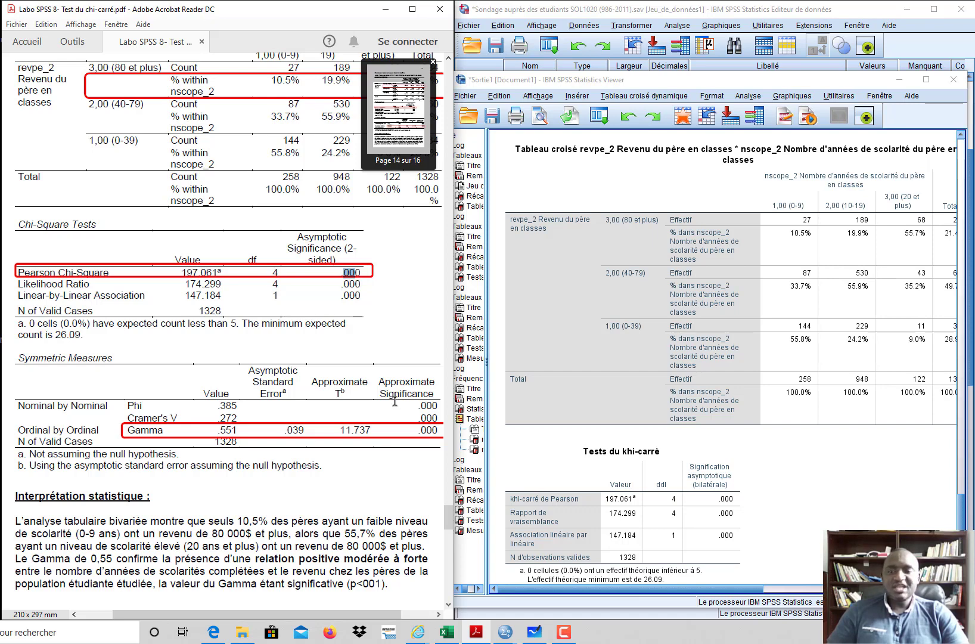
scroll(395, 401, "down", 3)
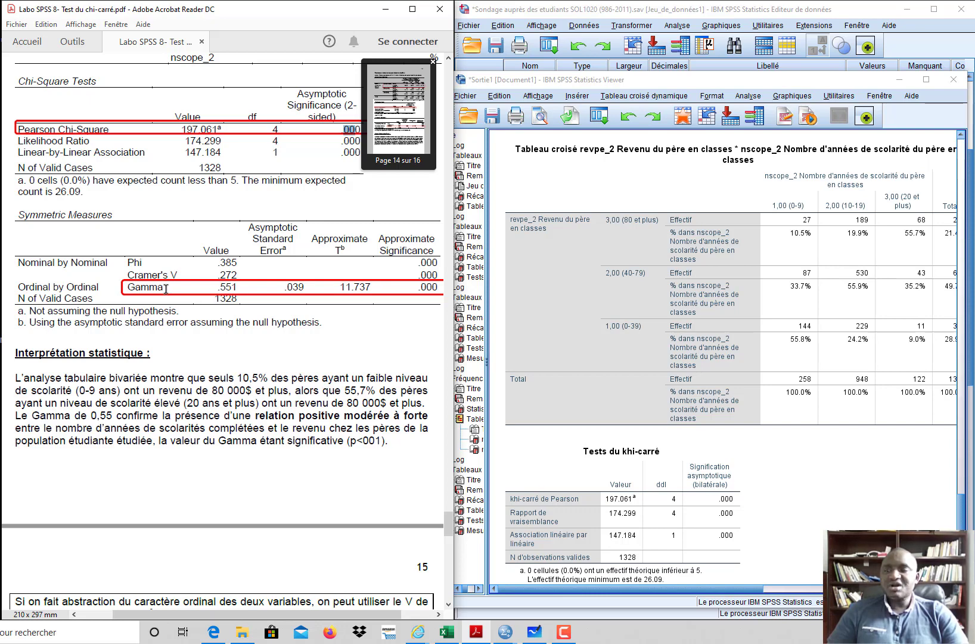
- Highlight the Gamma value in the lab PDF's Symmetric Measures table and consult the Gamma column of the Tableau 8.1 interpretation grid
left_click_drag(128, 288, 250, 288)
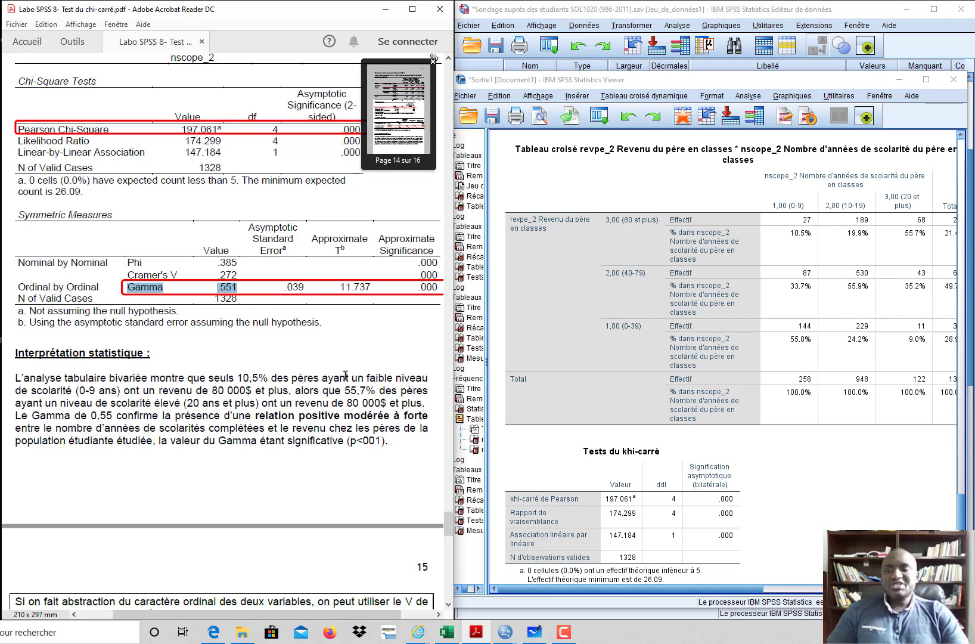
scroll(346, 375, "down", 10)
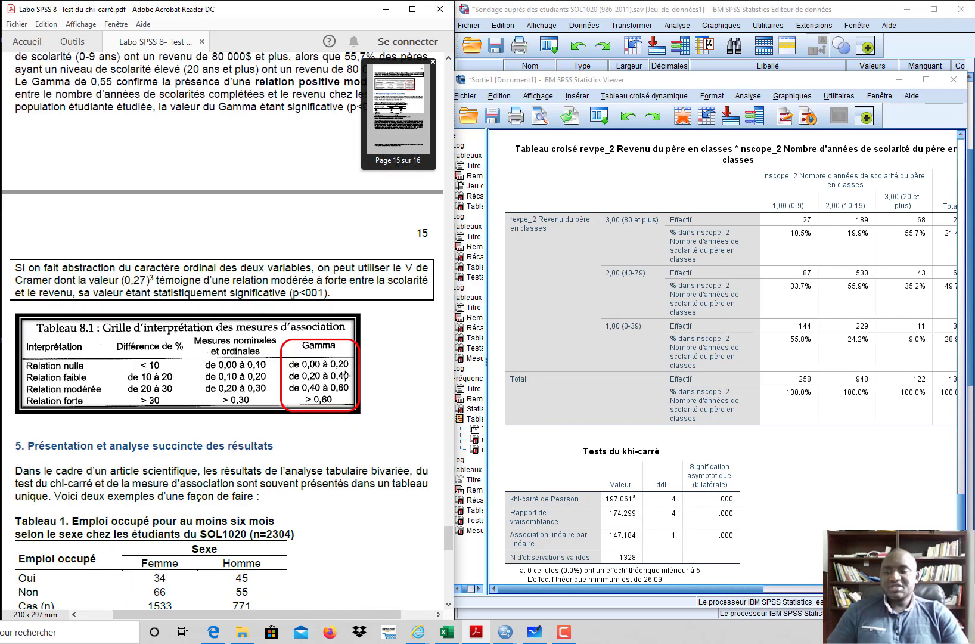
- In the lab PDF's Tableau 1, highlight the Oui/Non percentages by sex and the Chi-carré and V de Cramer values, and read the succinct interpretation
scroll(346, 375, "down", 5)
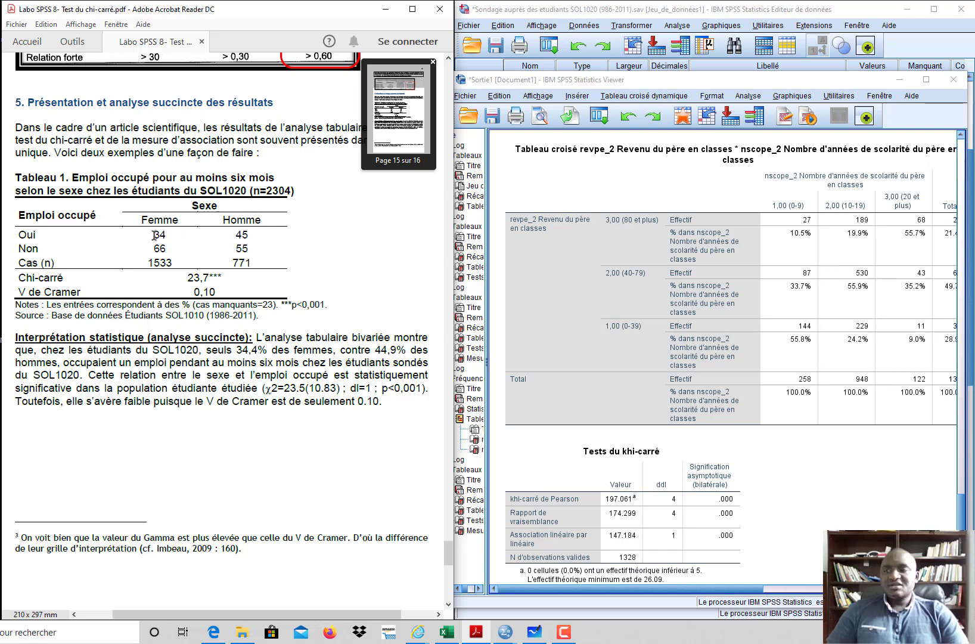
left_click_drag(154, 235, 240, 248)
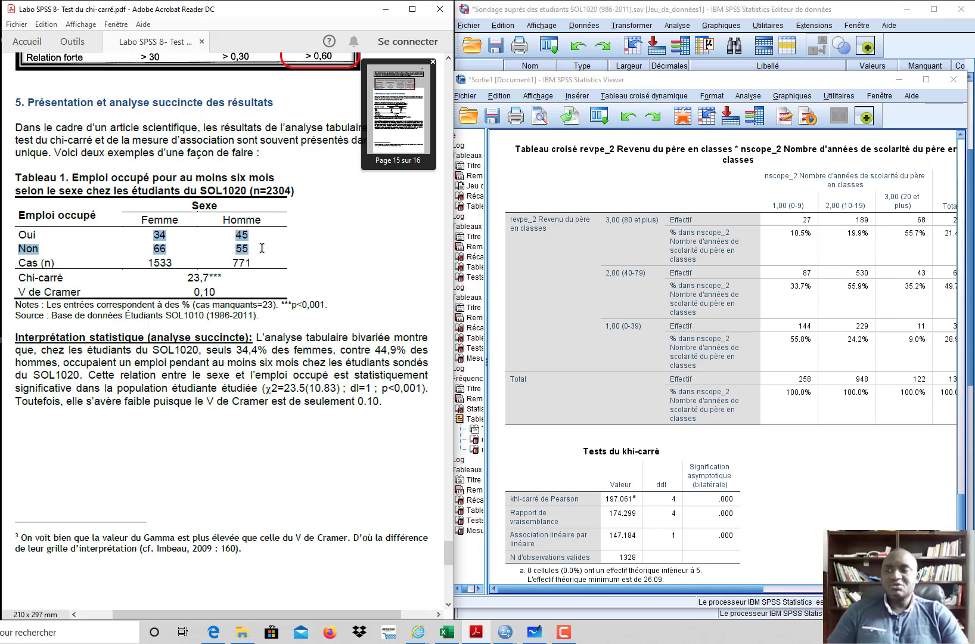
left_click_drag(189, 277, 233, 294)
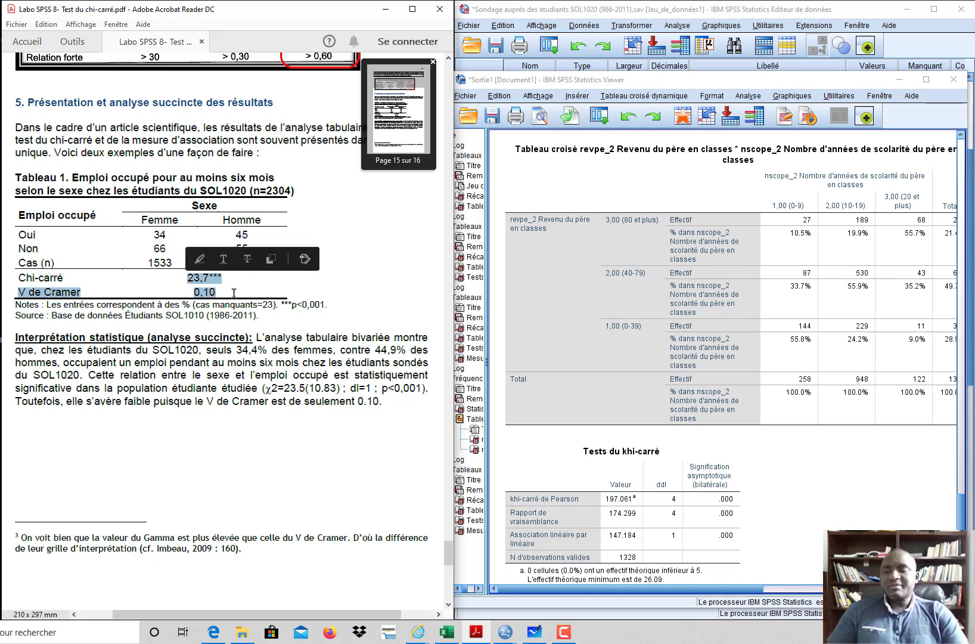
scroll(234, 293, "down", 1)
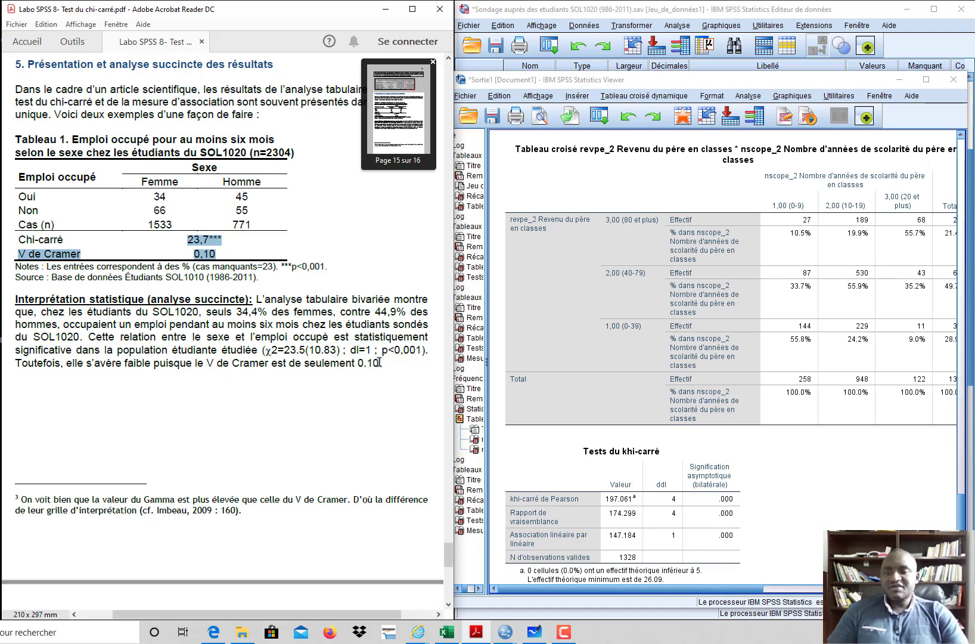
- Review Tableau 2 with its succinct interpretation and the Exercices pratiques in the lab PDF, and return to the document's first page
scroll(275, 347, "down", 12)
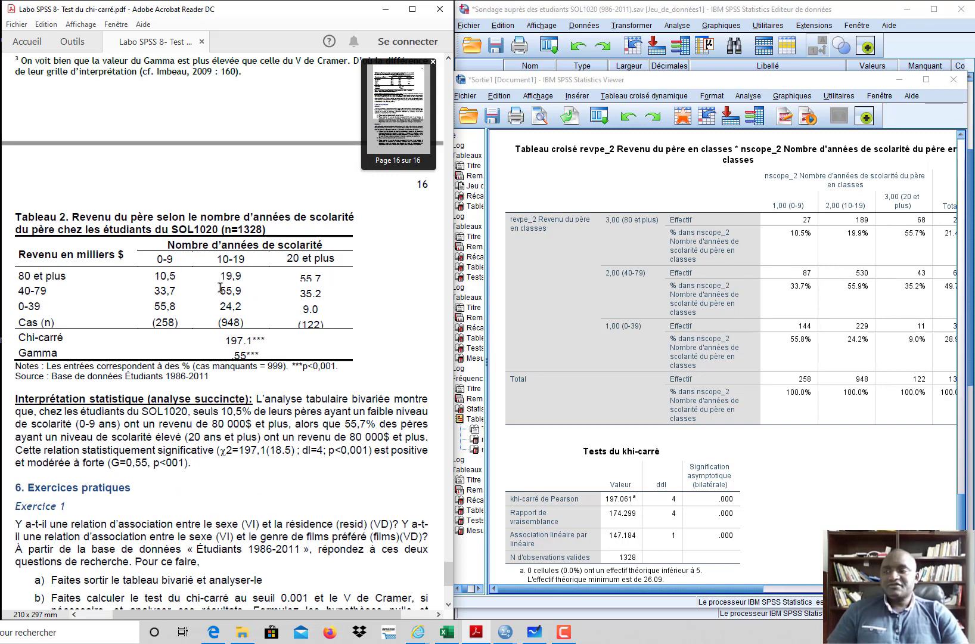
scroll(220, 287, "down", 2)
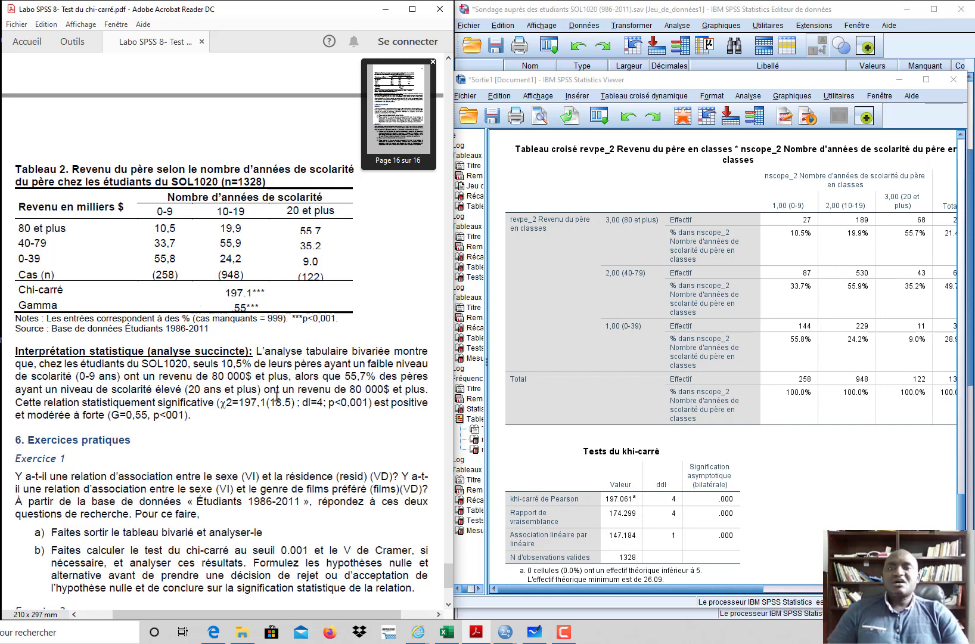
scroll(270, 398, "down", 1)
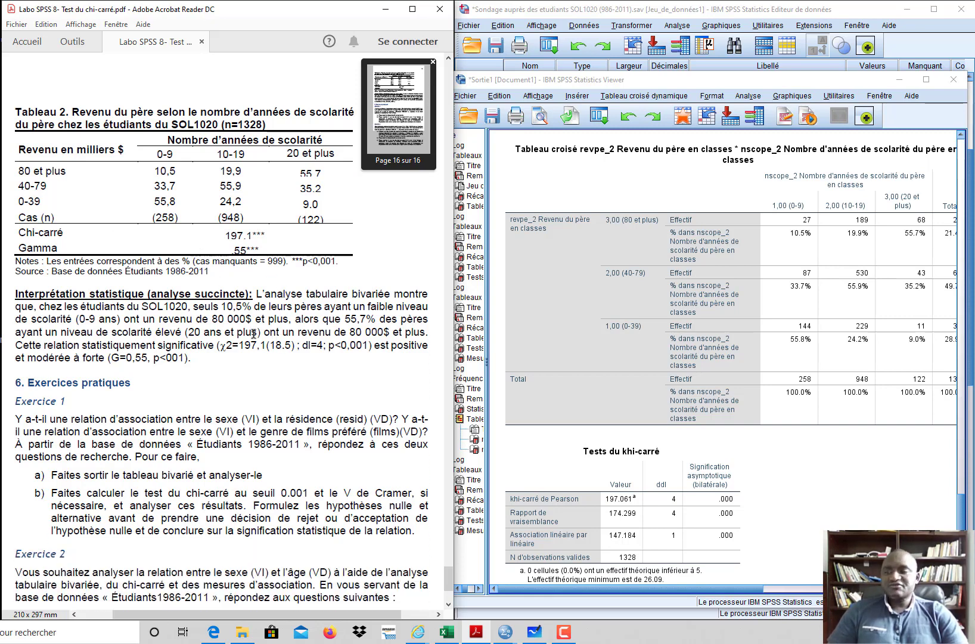
scroll(254, 392, "down", 3)
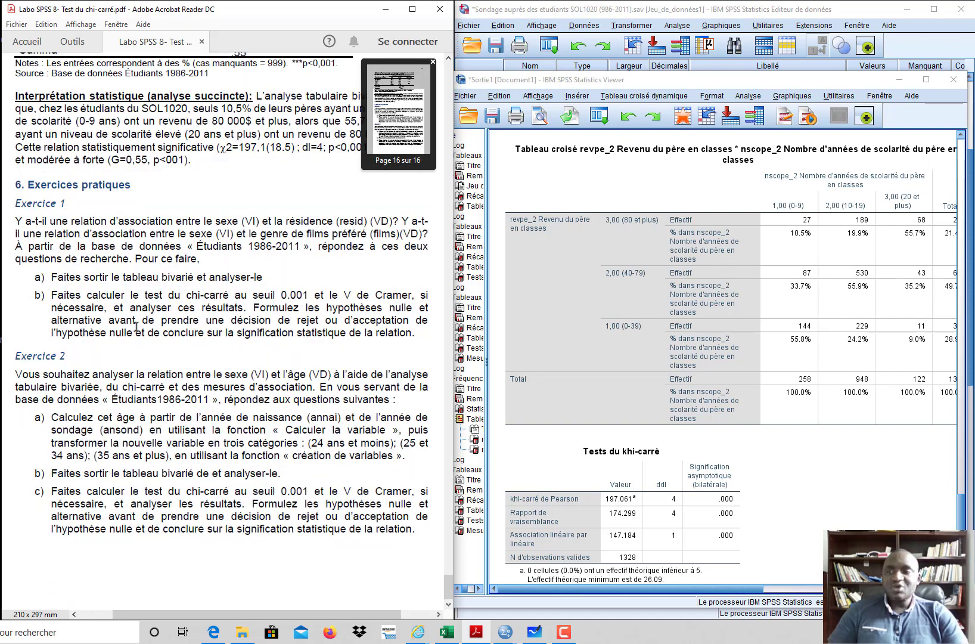
left_click_drag(14, 182, 453, 71)
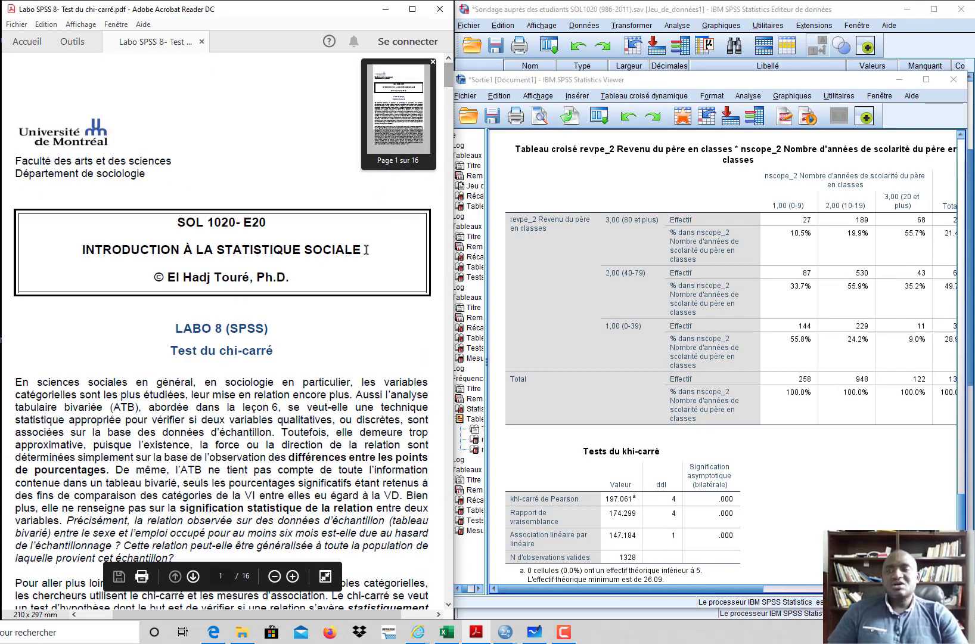